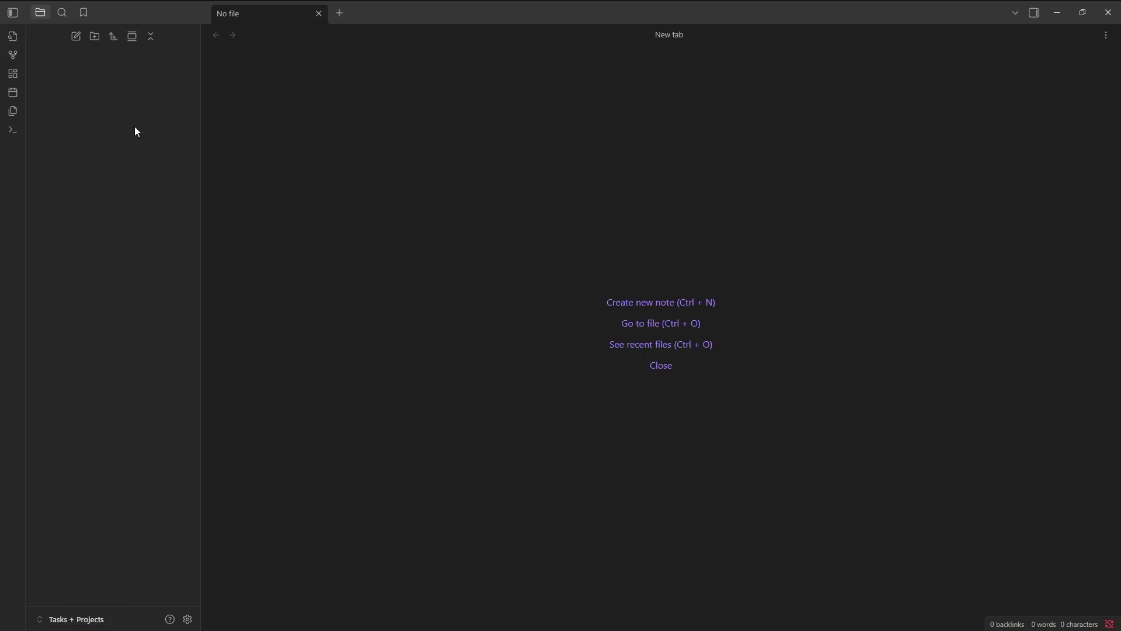
- Add a Task 1 note inside the Tasks folder and create a new folder for templates
left_click(94, 38)
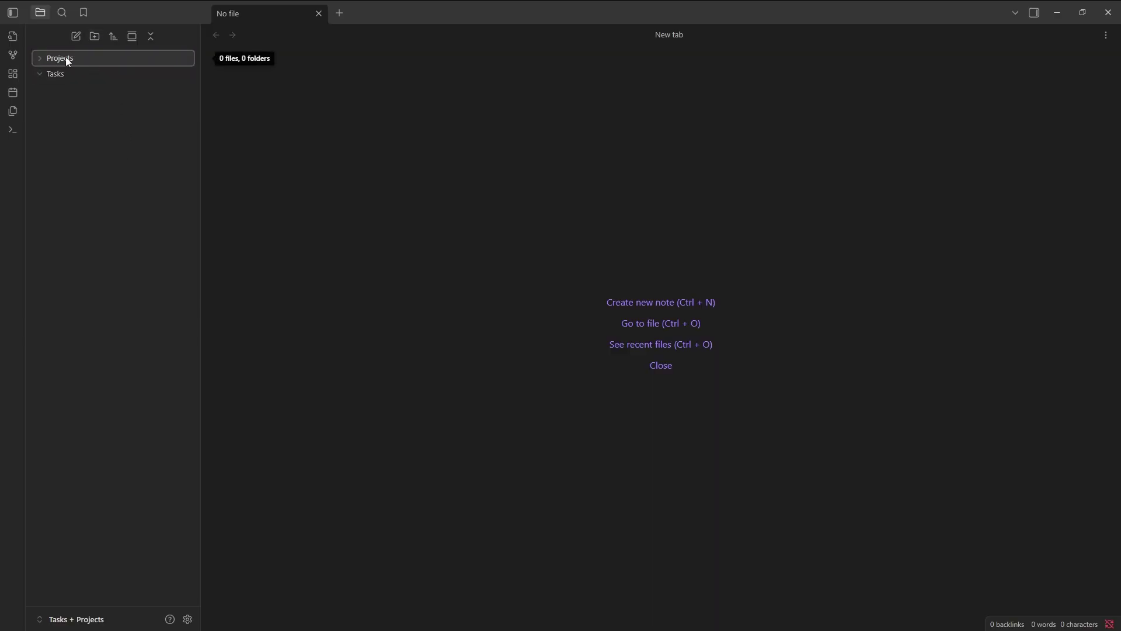
left_click(66, 57)
right_click(74, 79)
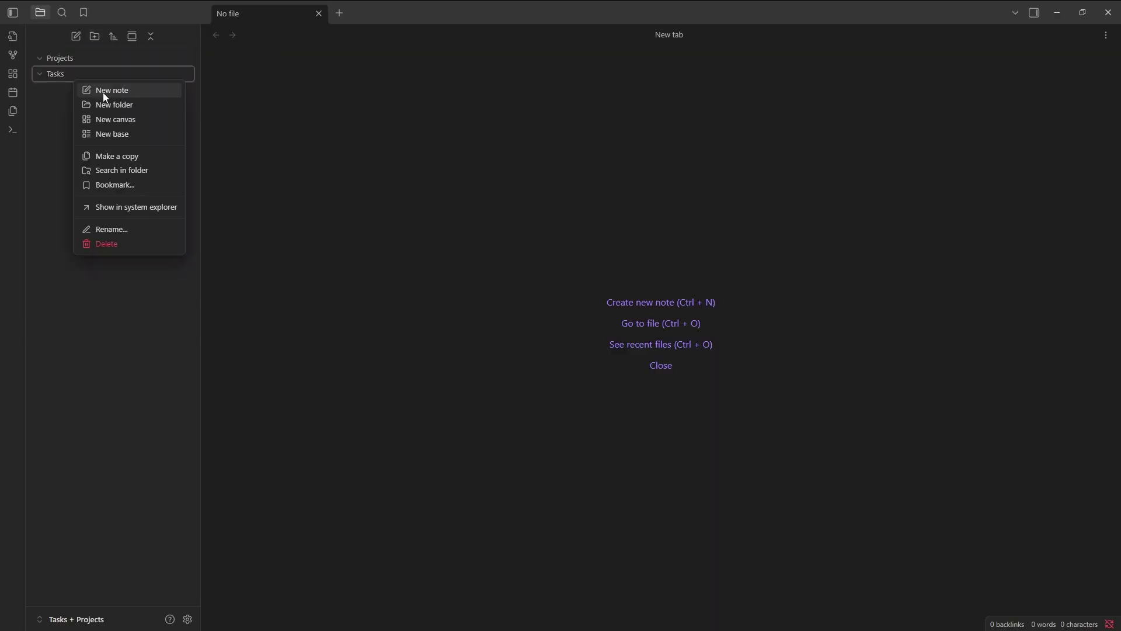
left_click(128, 93)
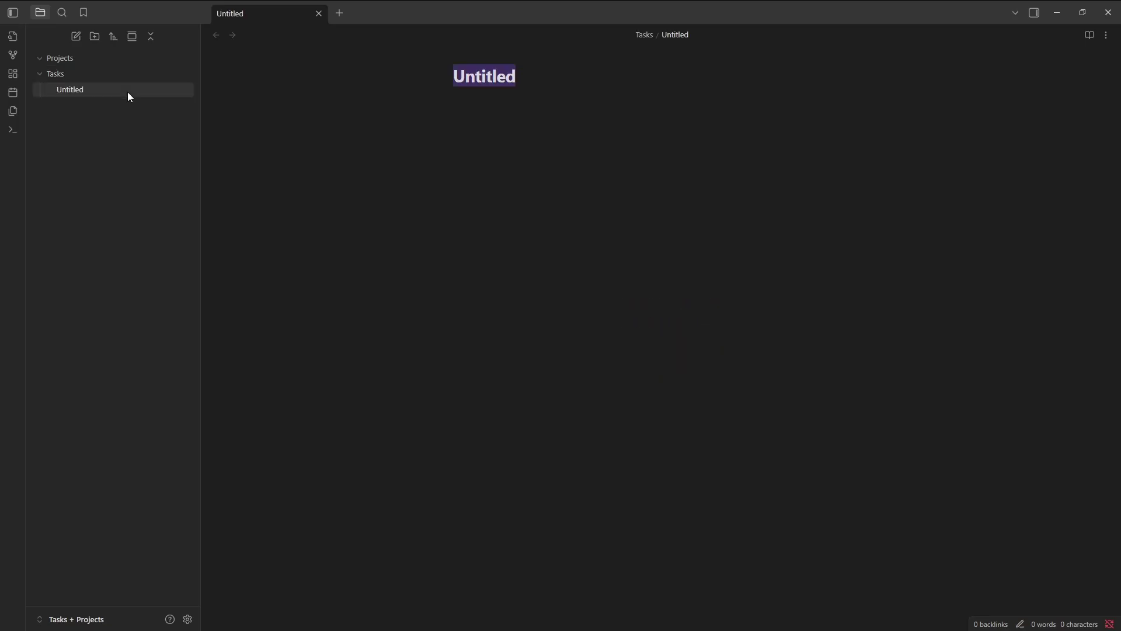
type("Task 1")
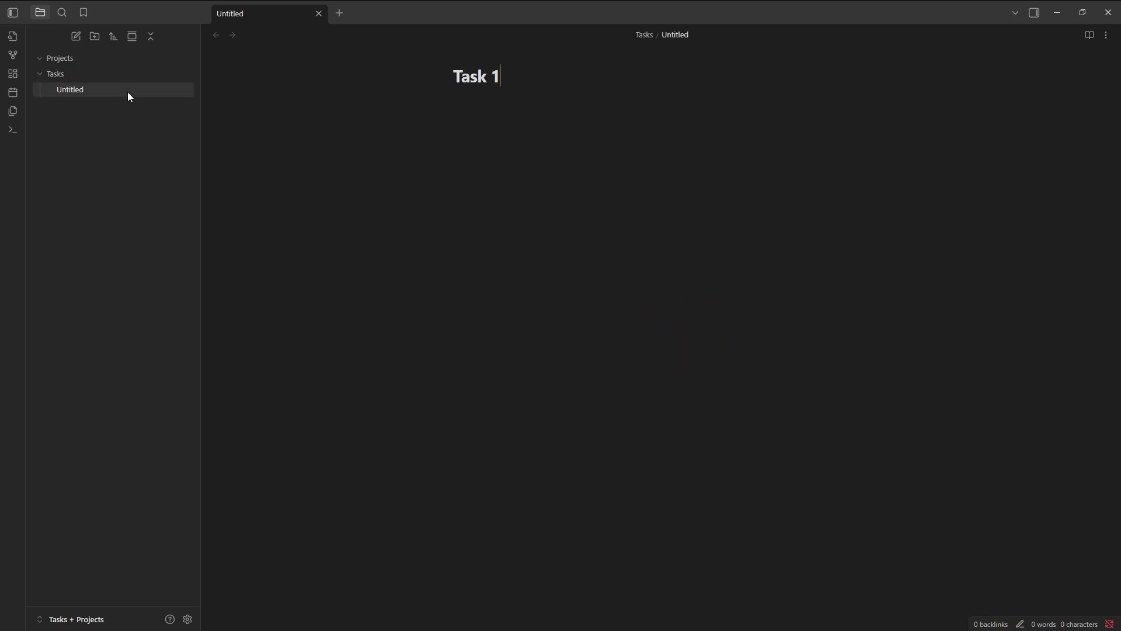
key("Return")
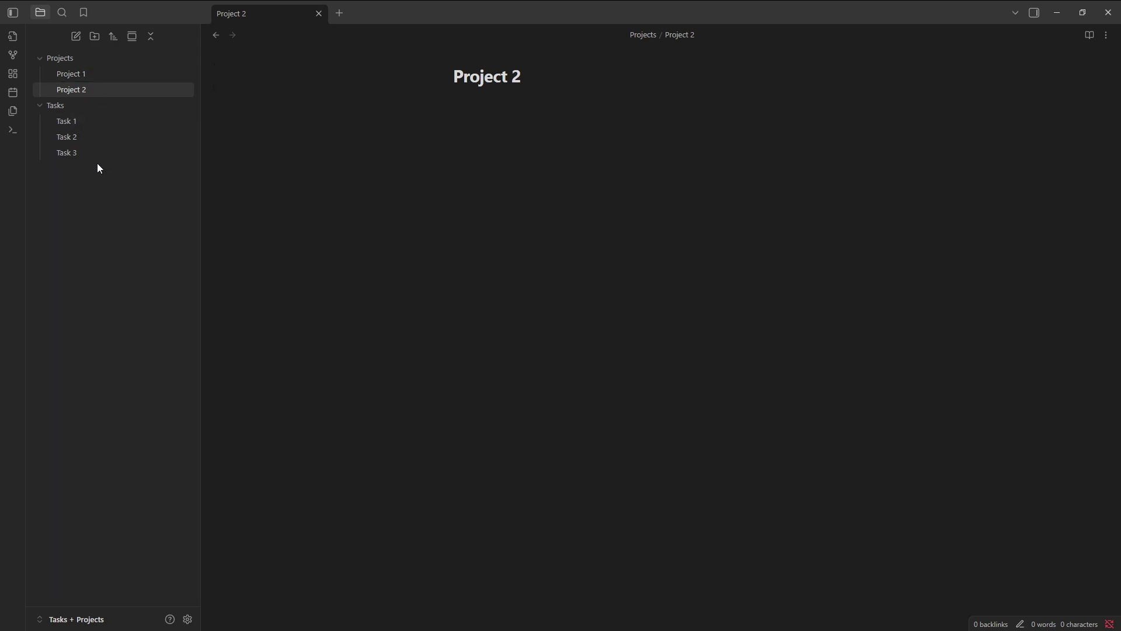
left_click(95, 120)
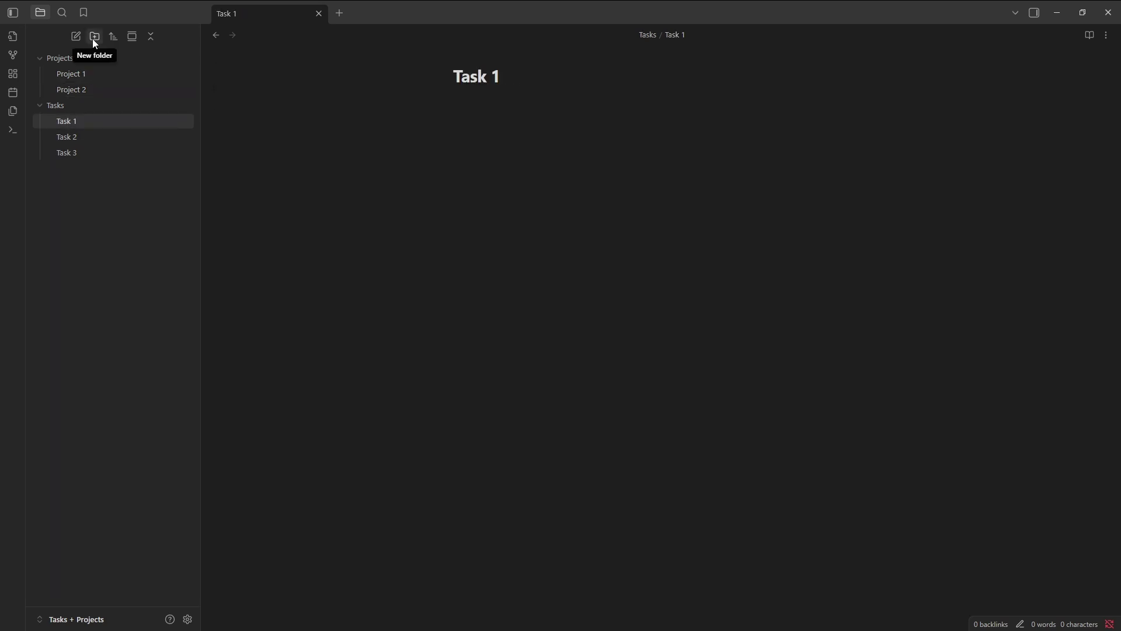
left_click(94, 37)
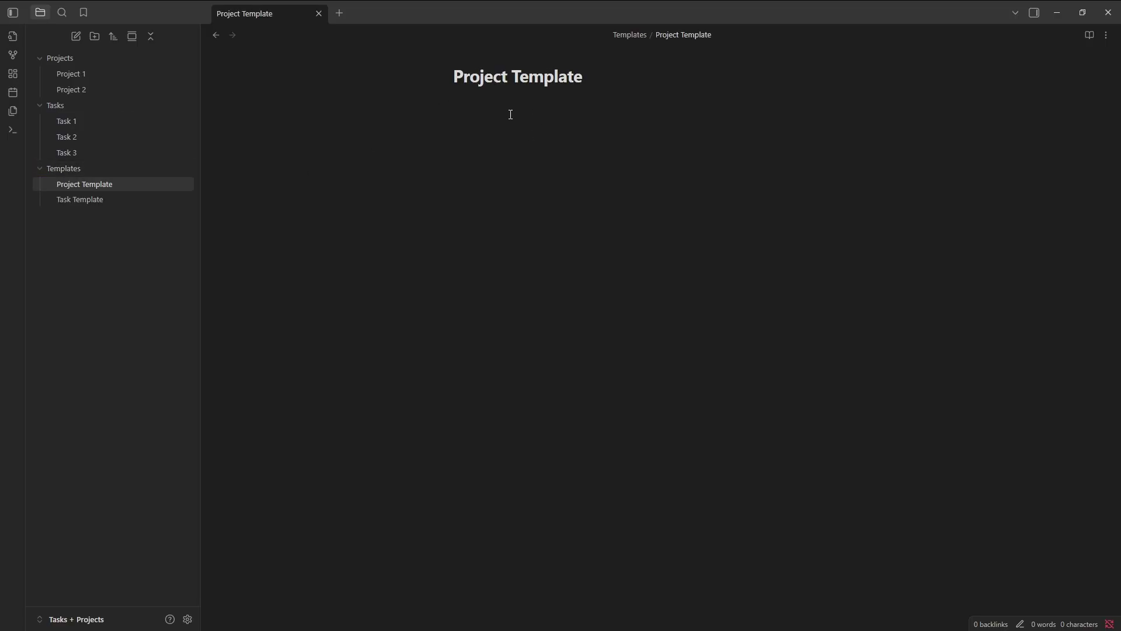
- Add Completed, Importance and Tasks properties to Project Template via Add file property
key("ctrl+p")
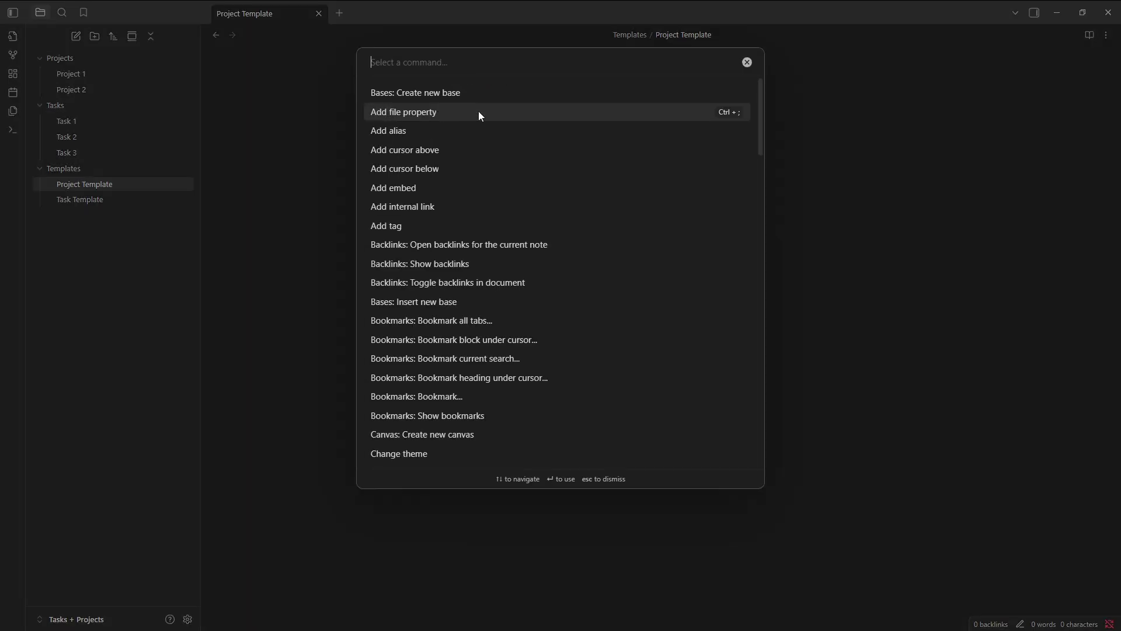
left_click(448, 111)
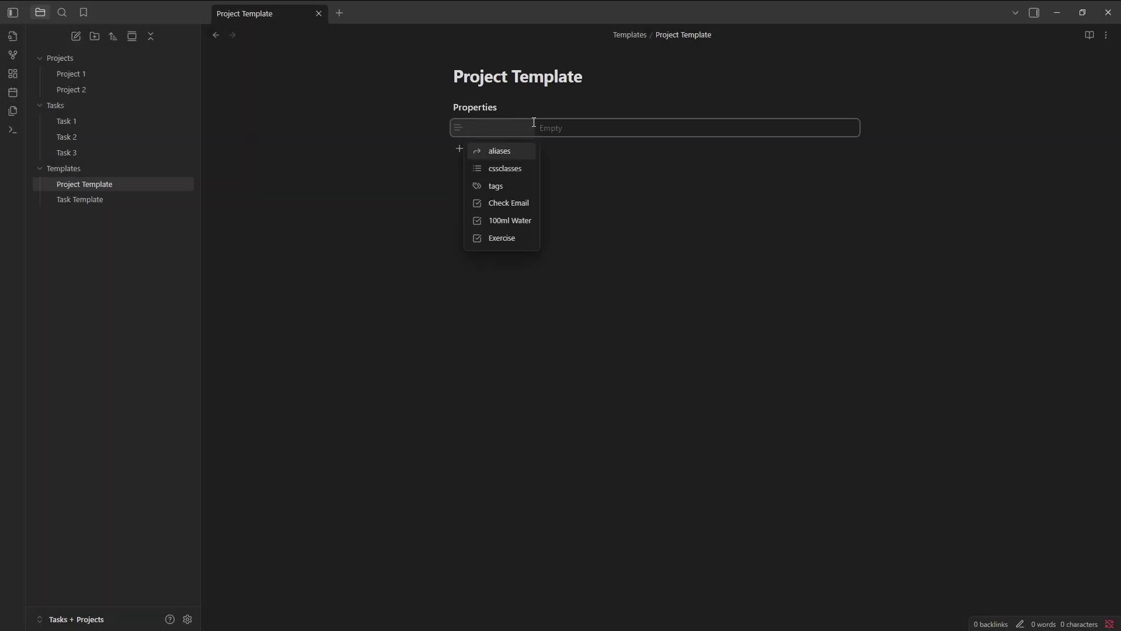
type("Completed")
key("Return")
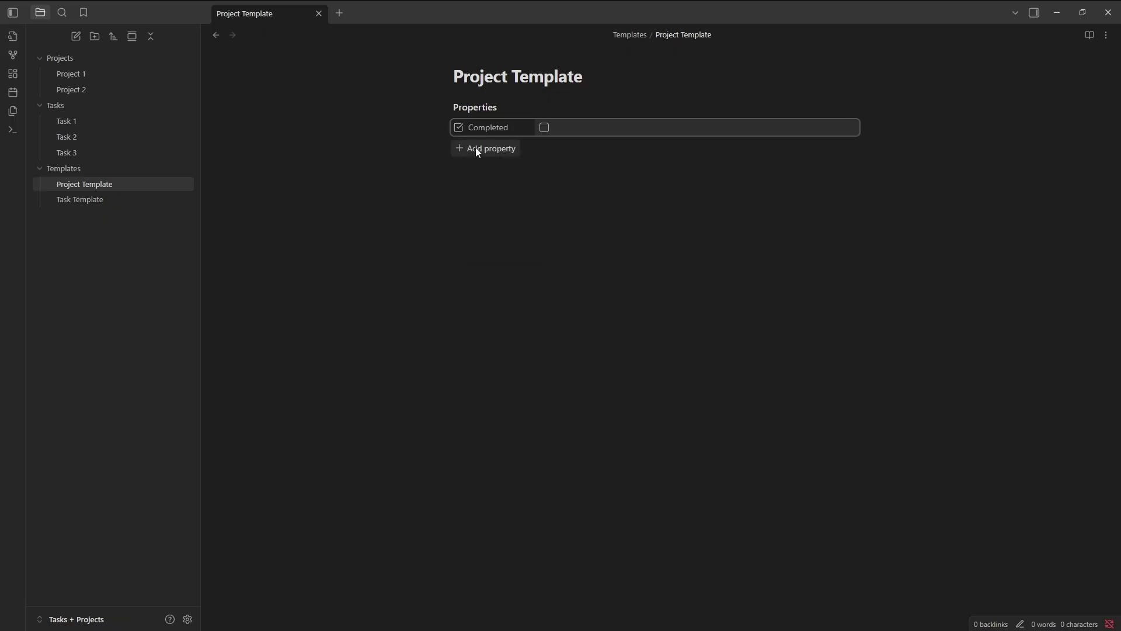
left_click(478, 150)
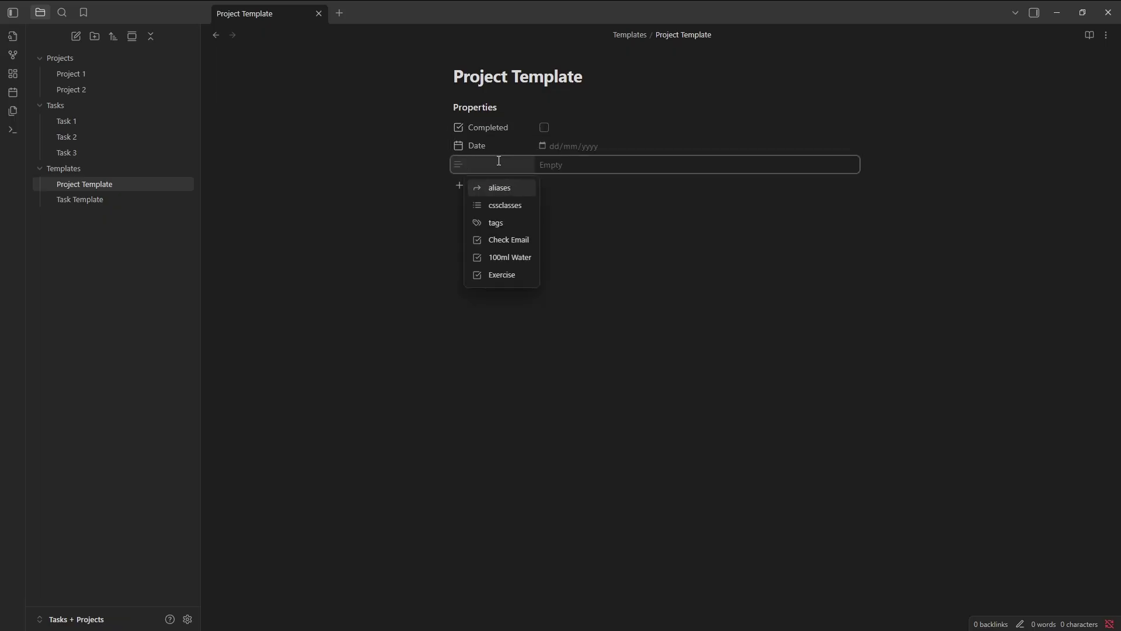
type("Importance")
key("Return")
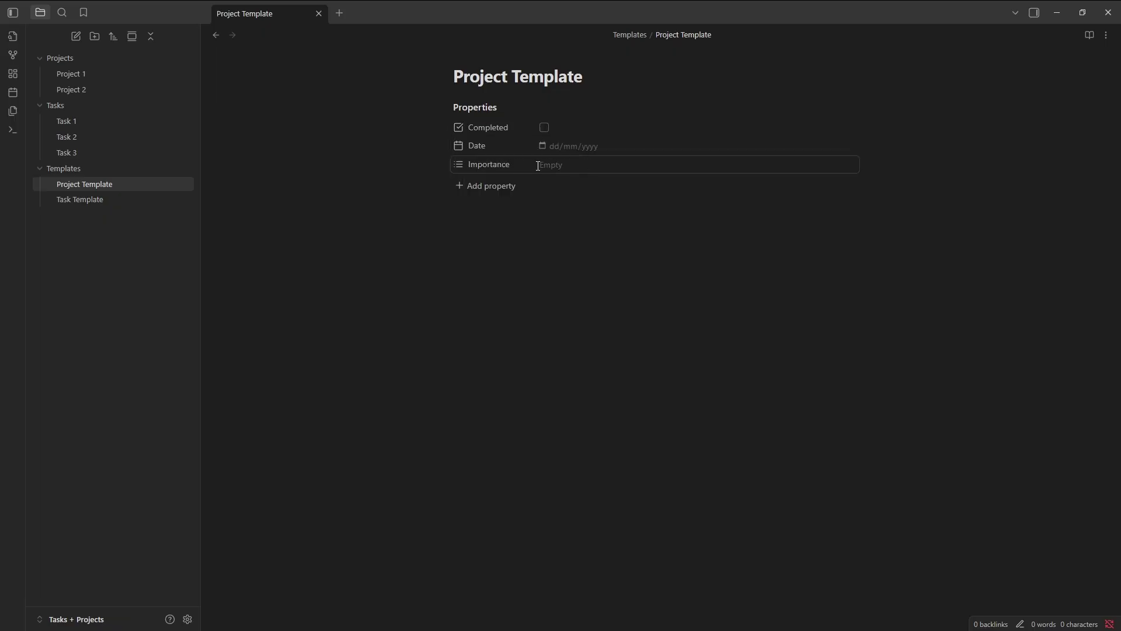
left_click(484, 187)
type("Tasks")
key("Return")
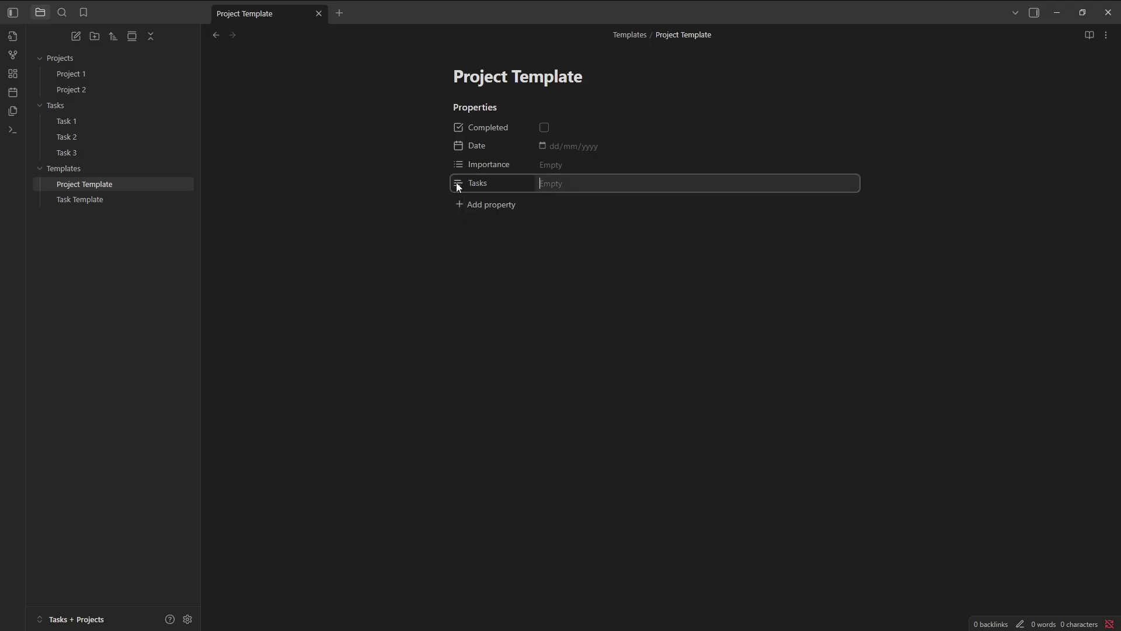
- Select and copy Project Template's raw frontmatter, then return to the formatted properties view
key("ctrl+a")
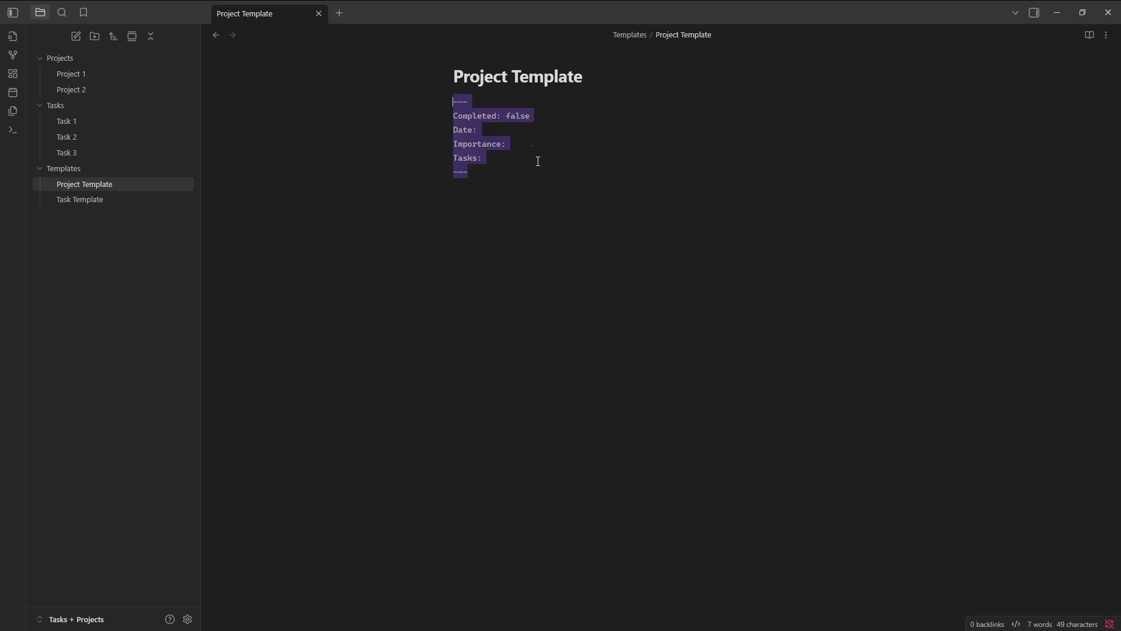
left_click_drag(467, 186, 464, 131)
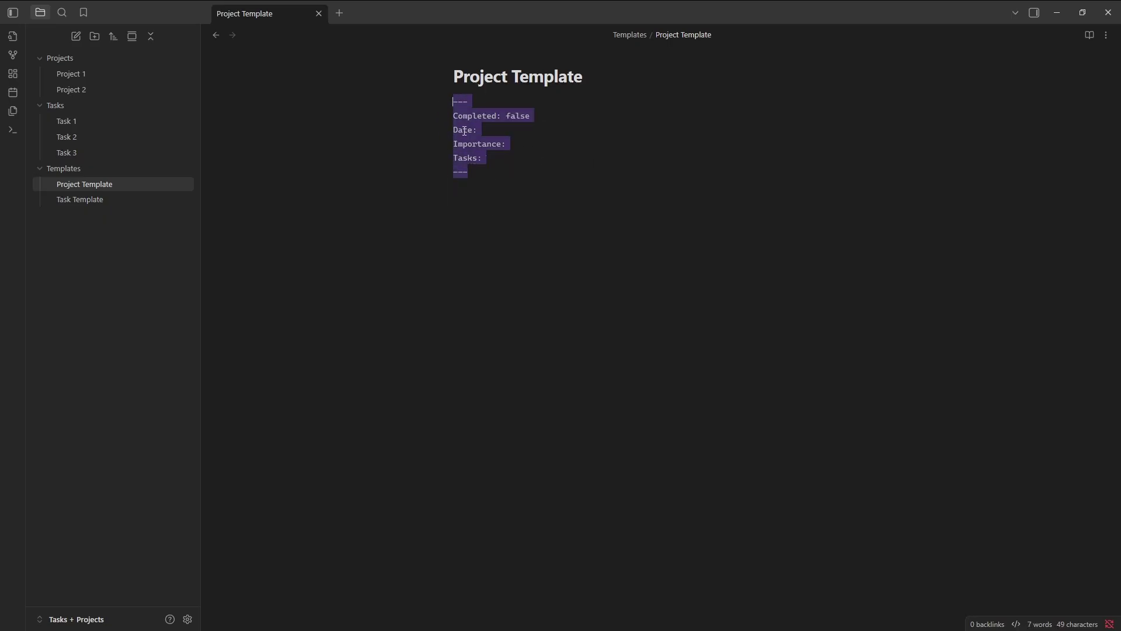
left_click(497, 202)
left_click(1107, 36)
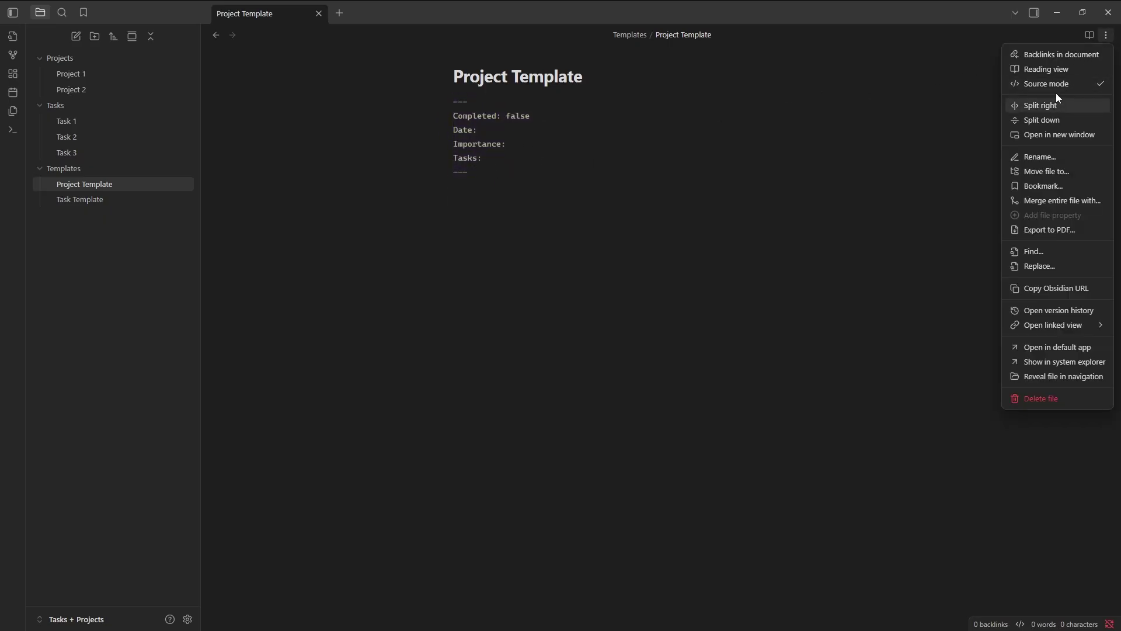
left_click(1037, 85)
- In Task Template, rename the Tasks property to Project
left_click(118, 200)
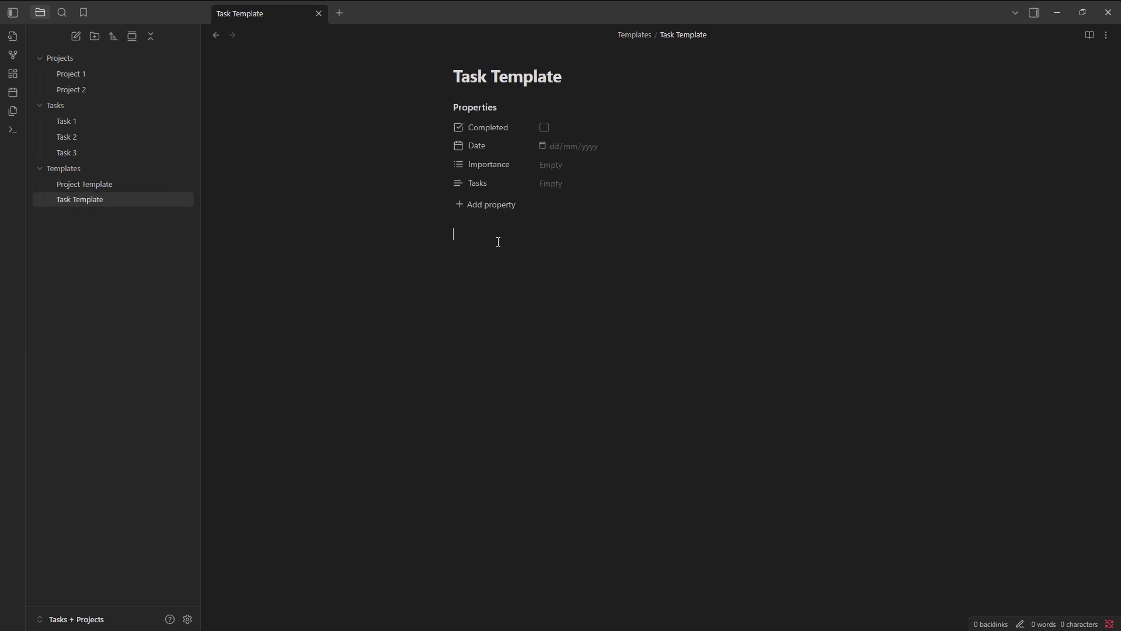
left_click(492, 185)
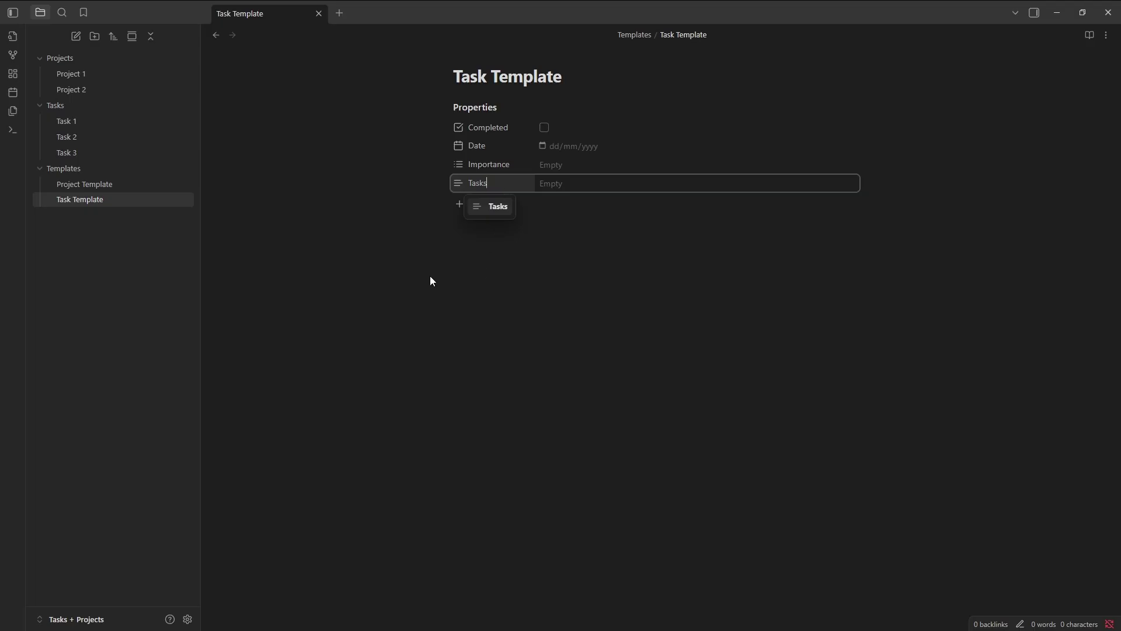
key("BackSpace")
key("BackSpace")
key("BackSpace")
key("BackSpace")
key("BackSpace")
type("Project")
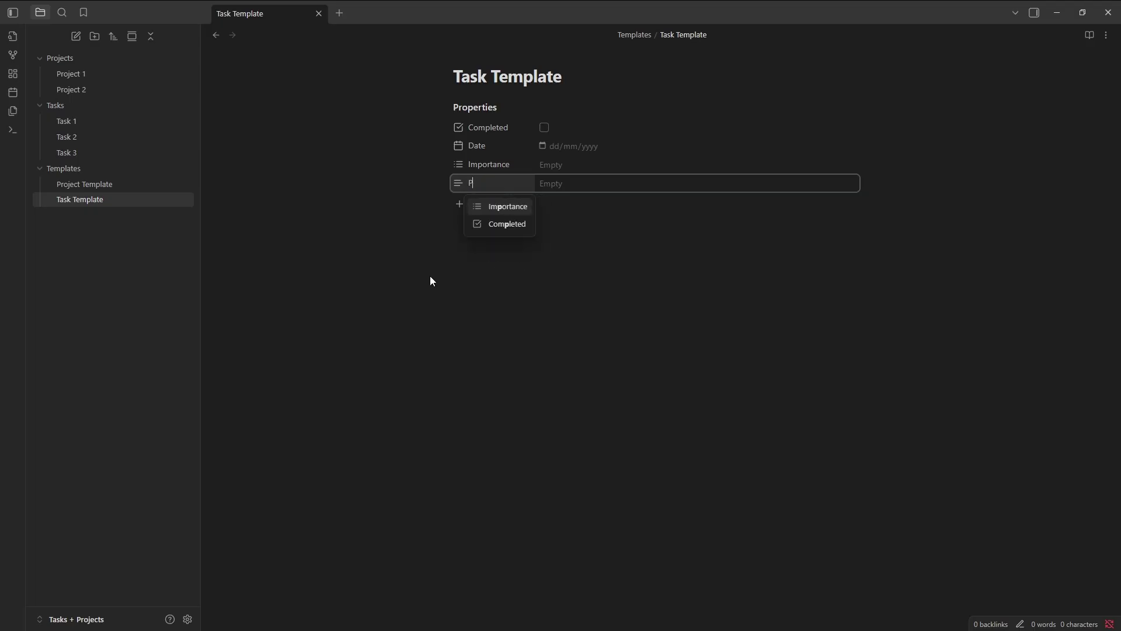
- Set the Templates folder as the template location in Templates settings
left_click(66, 121)
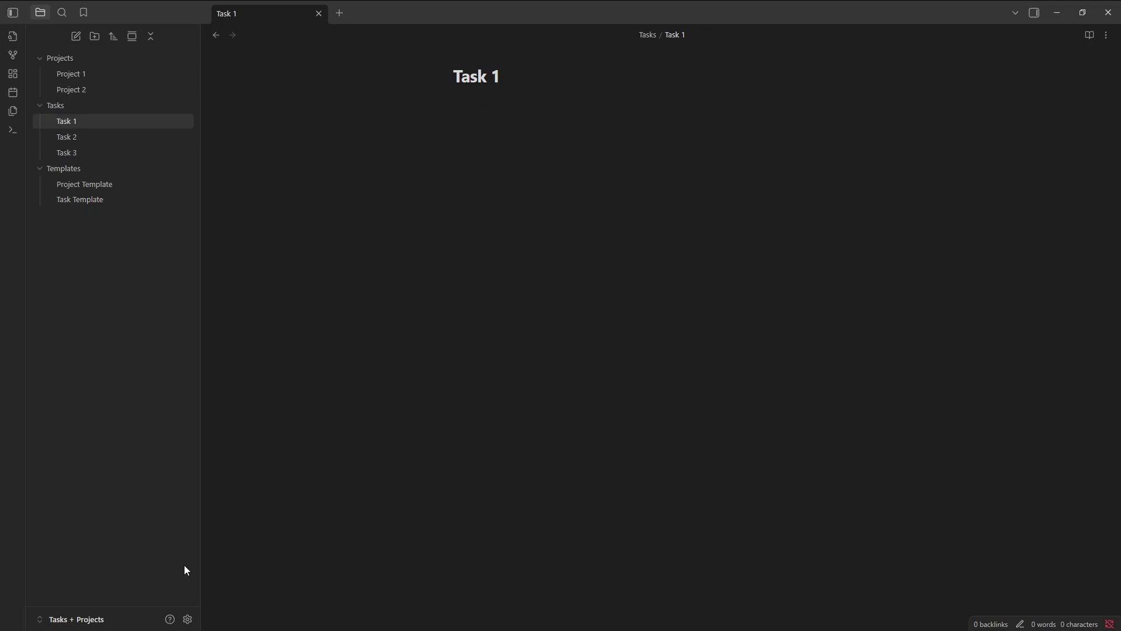
left_click(188, 619)
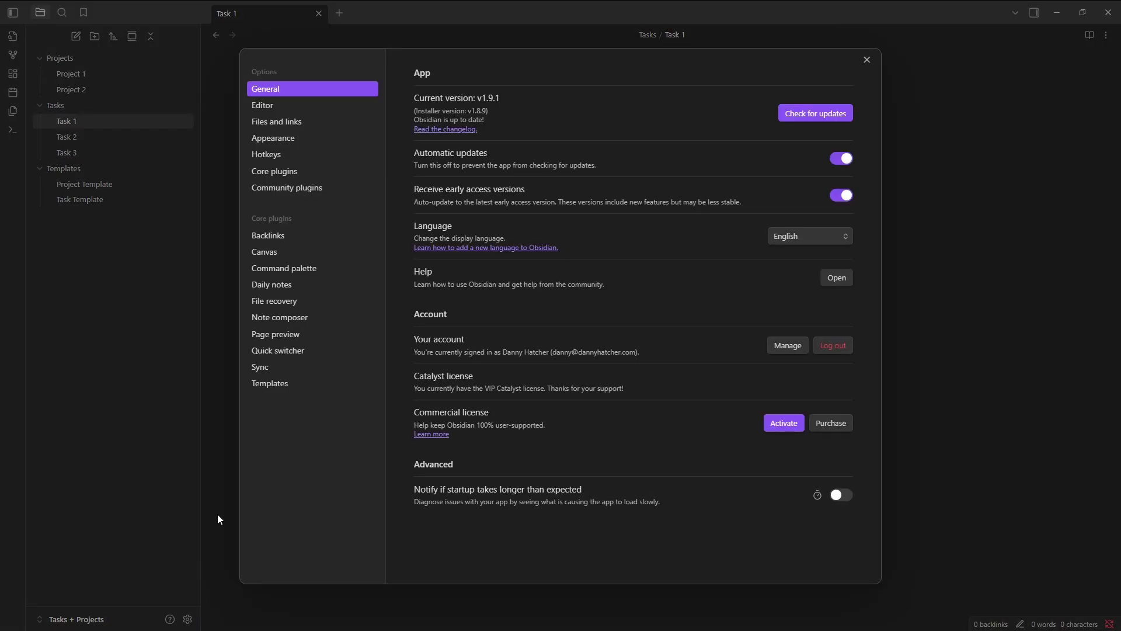
left_click(275, 382)
left_click(791, 86)
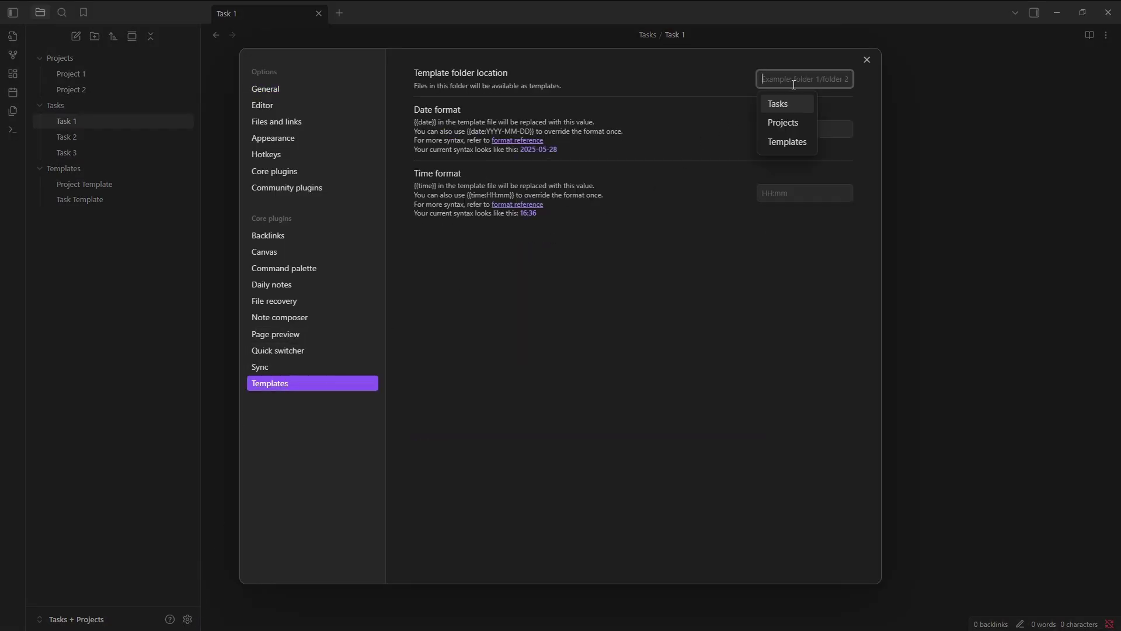
left_click(790, 144)
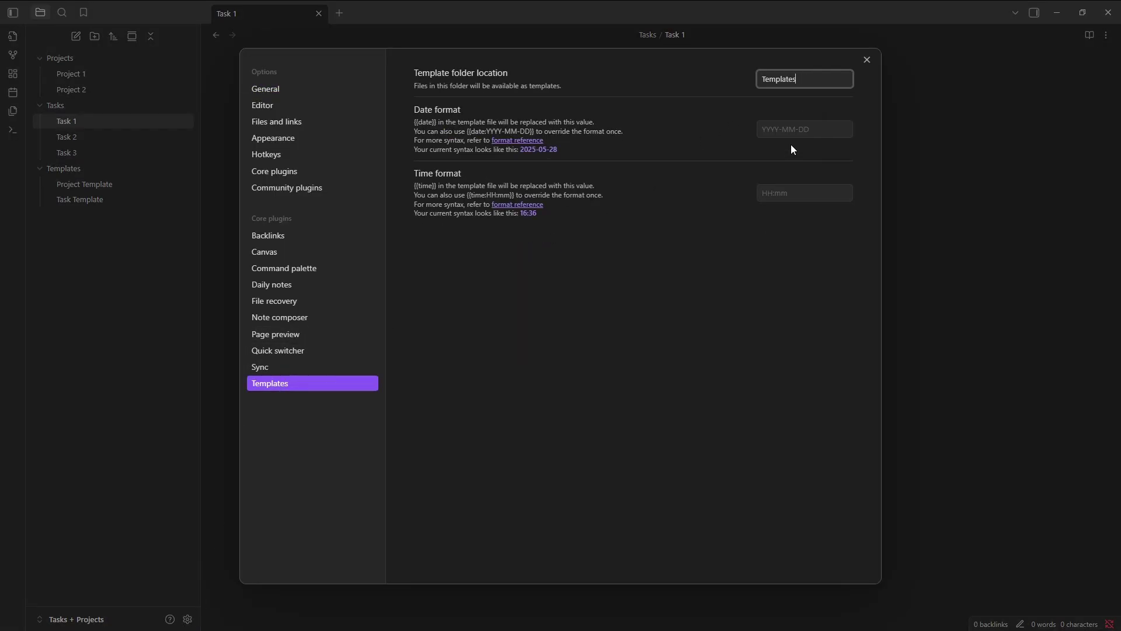
left_click(934, 146)
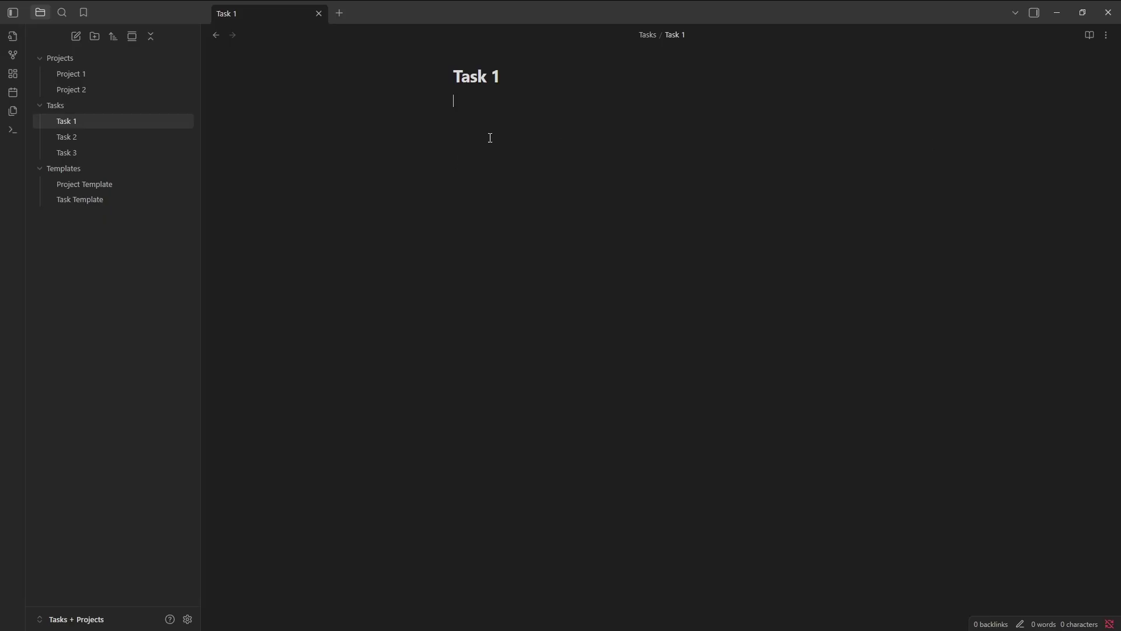
- Insert Task Template into Task 1, Task 2 and Task 3
left_click(12, 111)
left_click(410, 117)
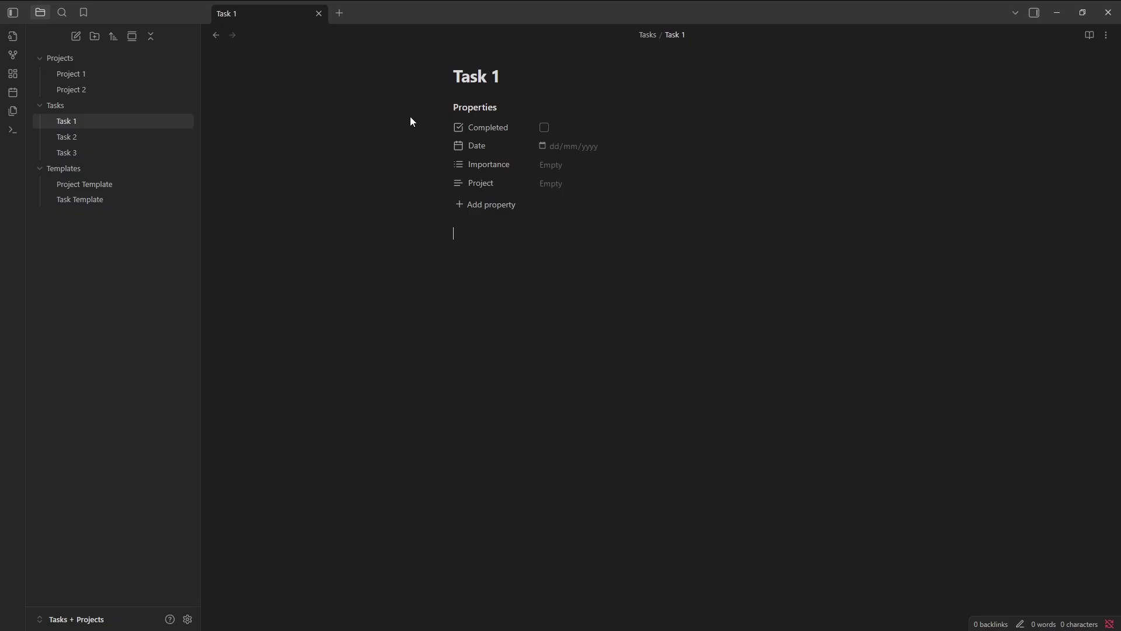
left_click(58, 138)
left_click(13, 111)
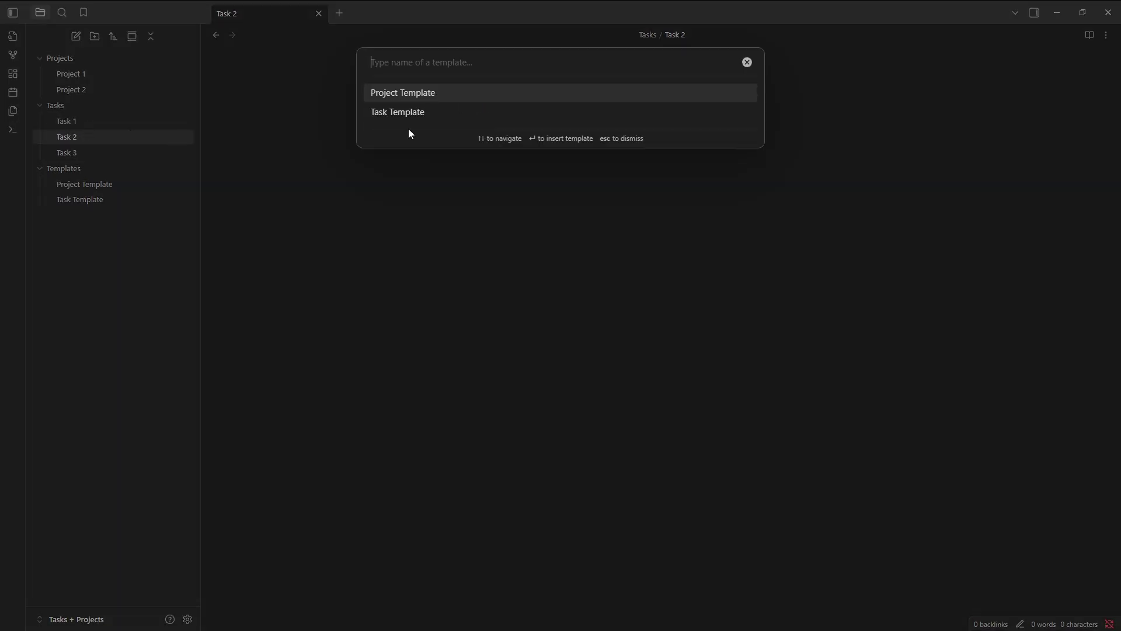
left_click(409, 115)
left_click(103, 152)
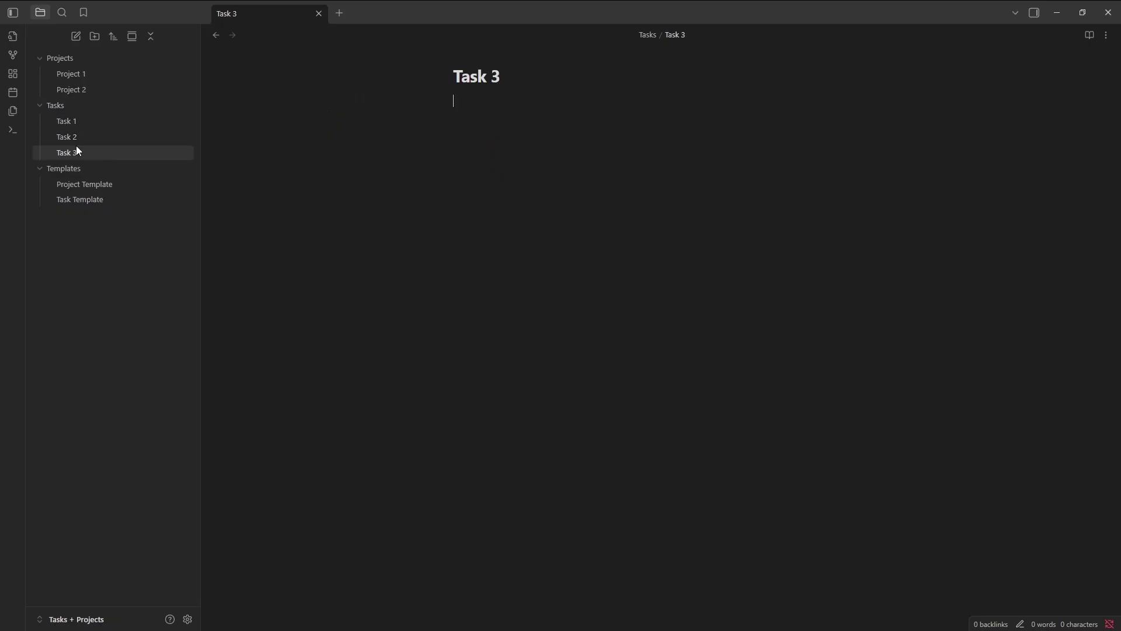
left_click(16, 116)
left_click(407, 115)
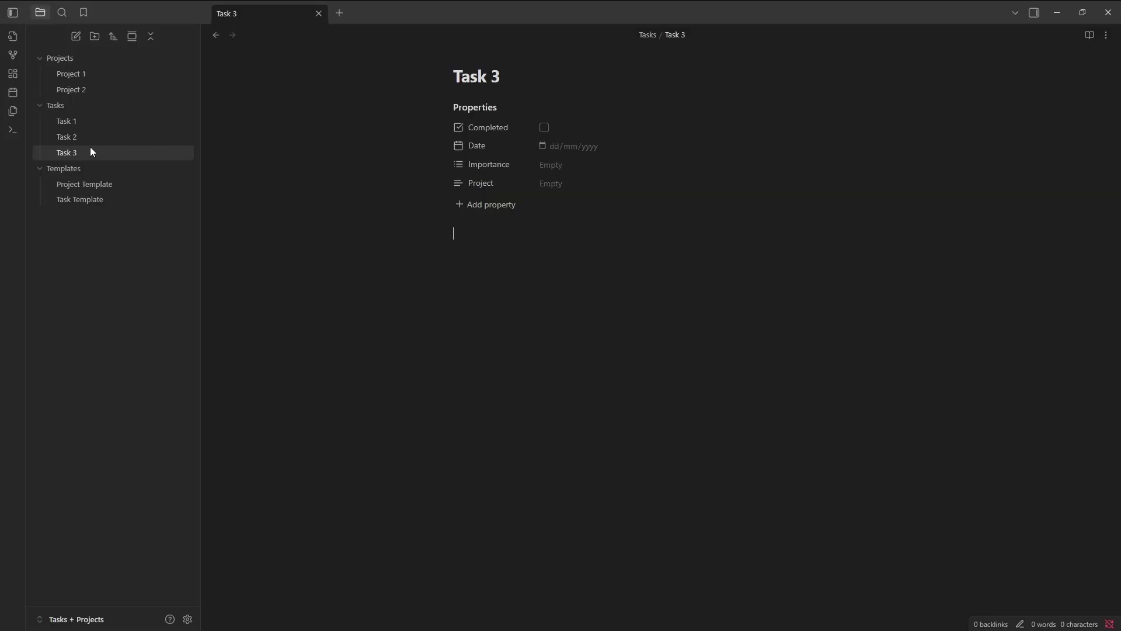
- Insert Project Template into Project 2 and Project 1
left_click(82, 91)
left_click(17, 112)
left_click(391, 97)
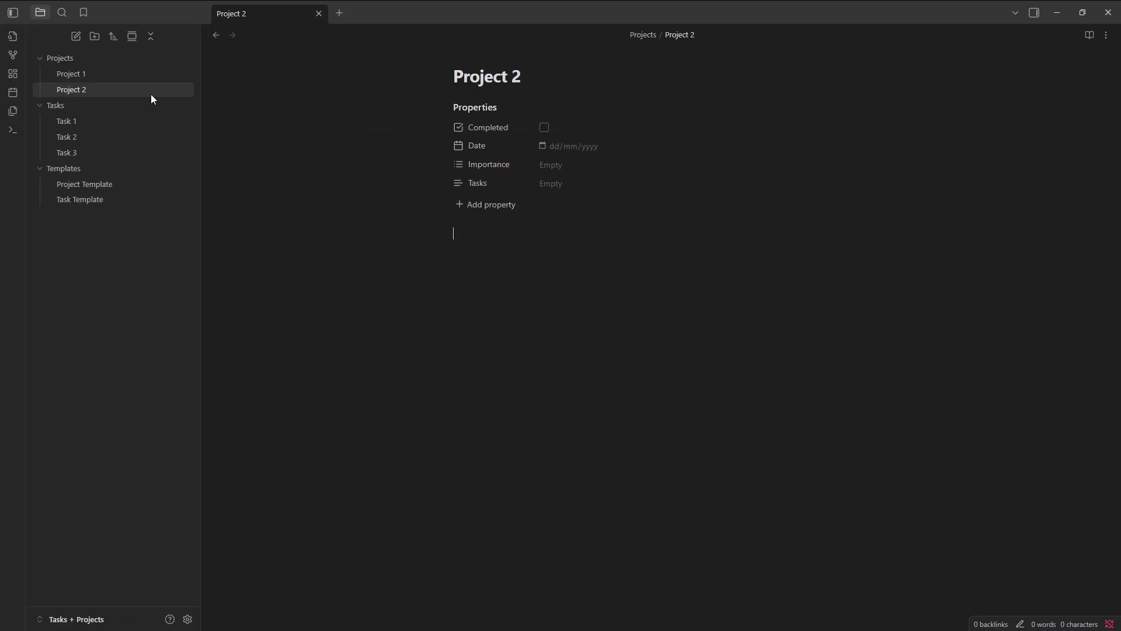
left_click(83, 74)
left_click(16, 111)
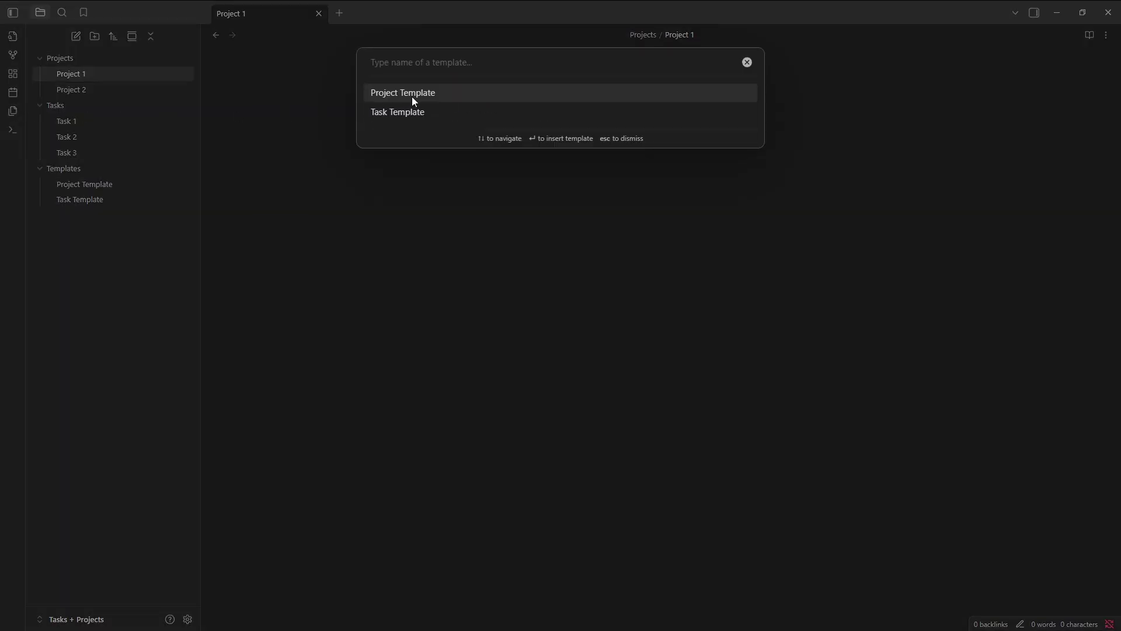
left_click(412, 97)
- Create a Task 4 note in Tasks and bind Ctrl+; to the Insert template command
right_click(76, 107)
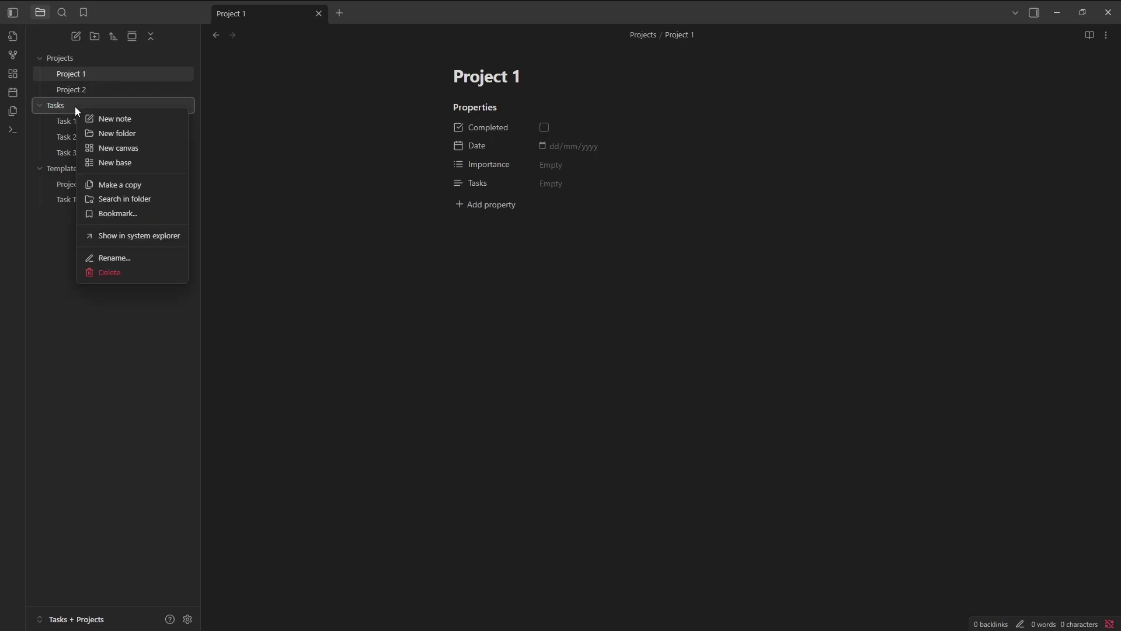
left_click(120, 118)
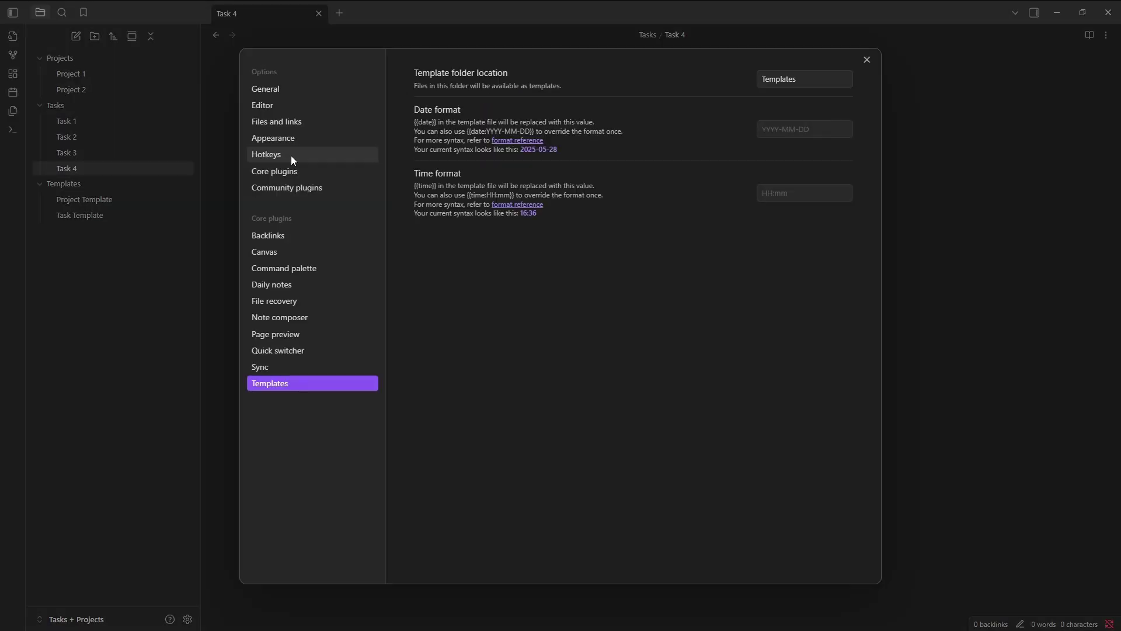
left_click(292, 154)
left_click(780, 79)
type("template")
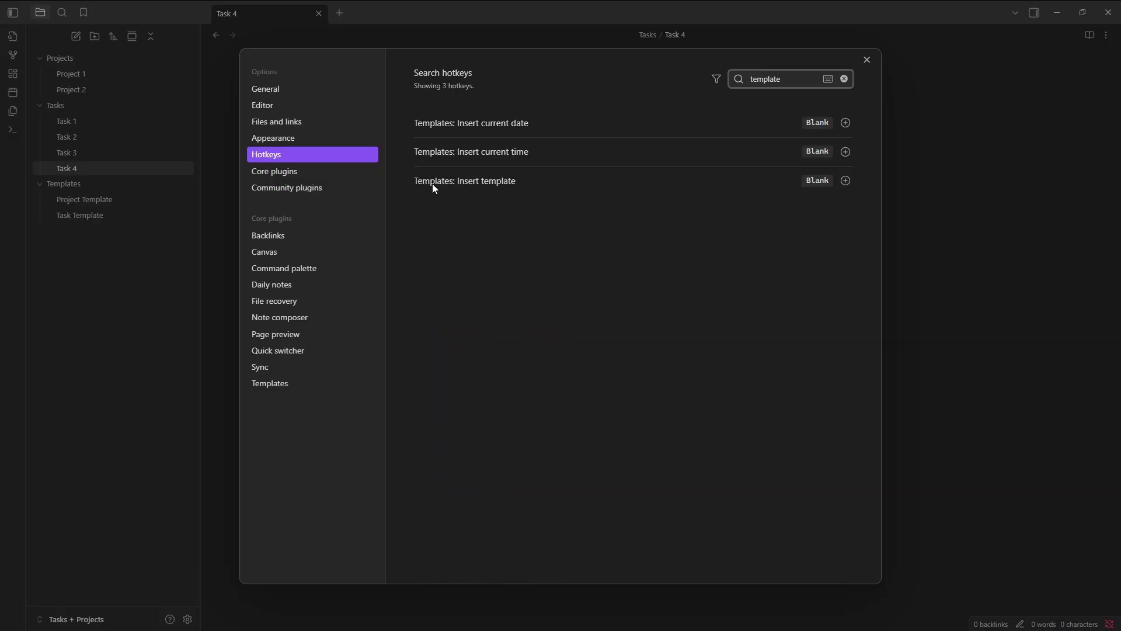
left_click(844, 181)
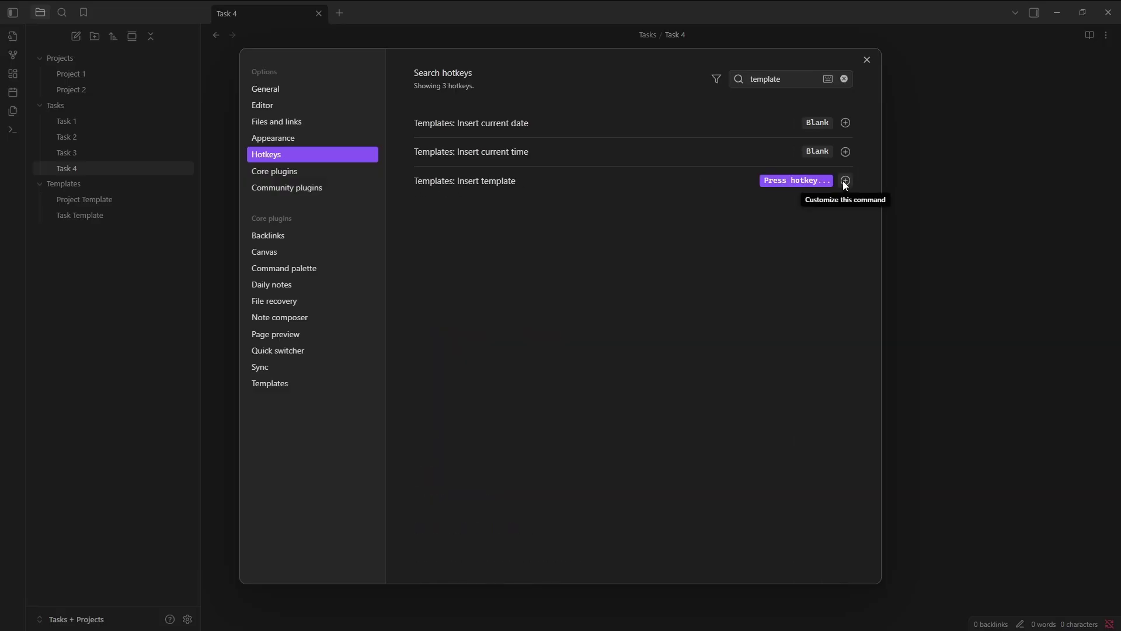
key("ctrl+semicolon")
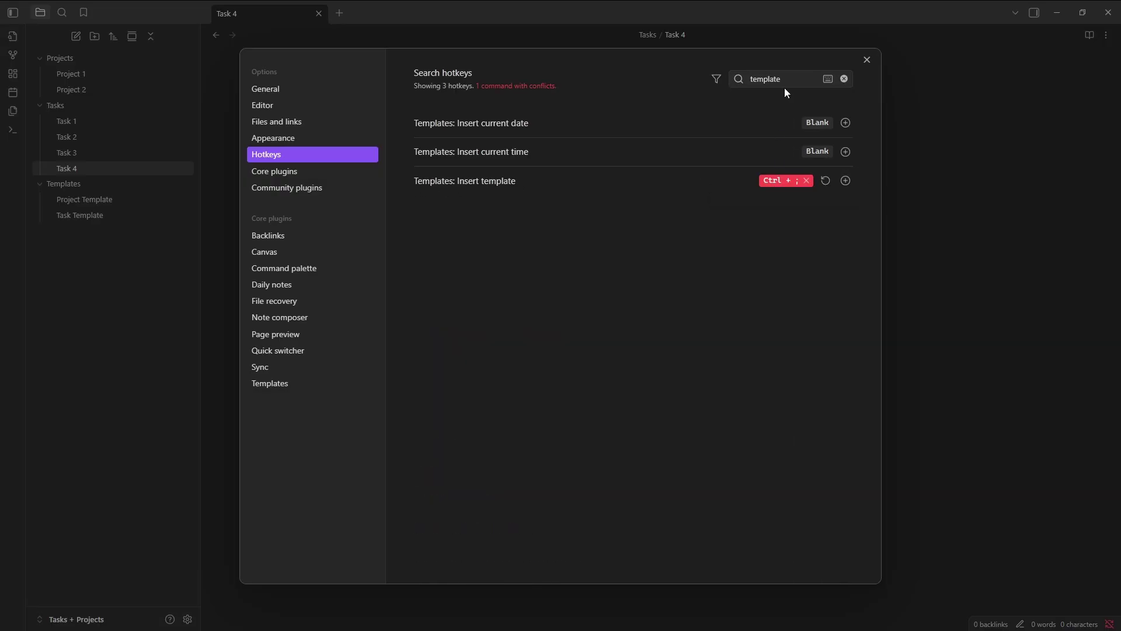
- Remove the conflicting Ctrl+; hotkey from Add file property
left_click(827, 79)
key("ctrl+semicolon")
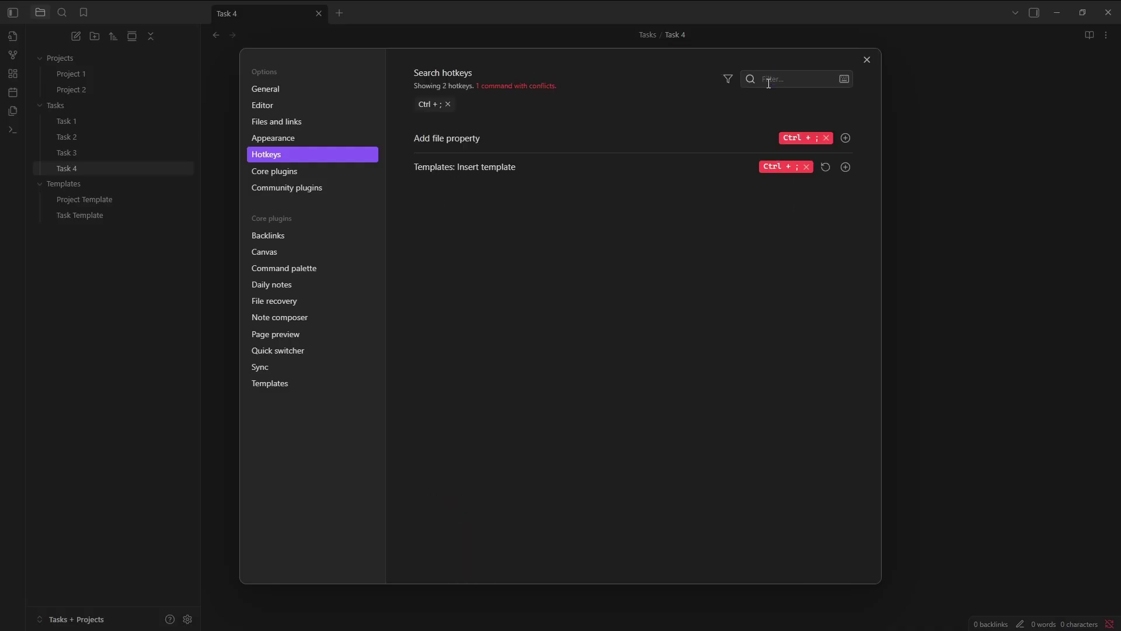
left_click(825, 137)
left_click(946, 145)
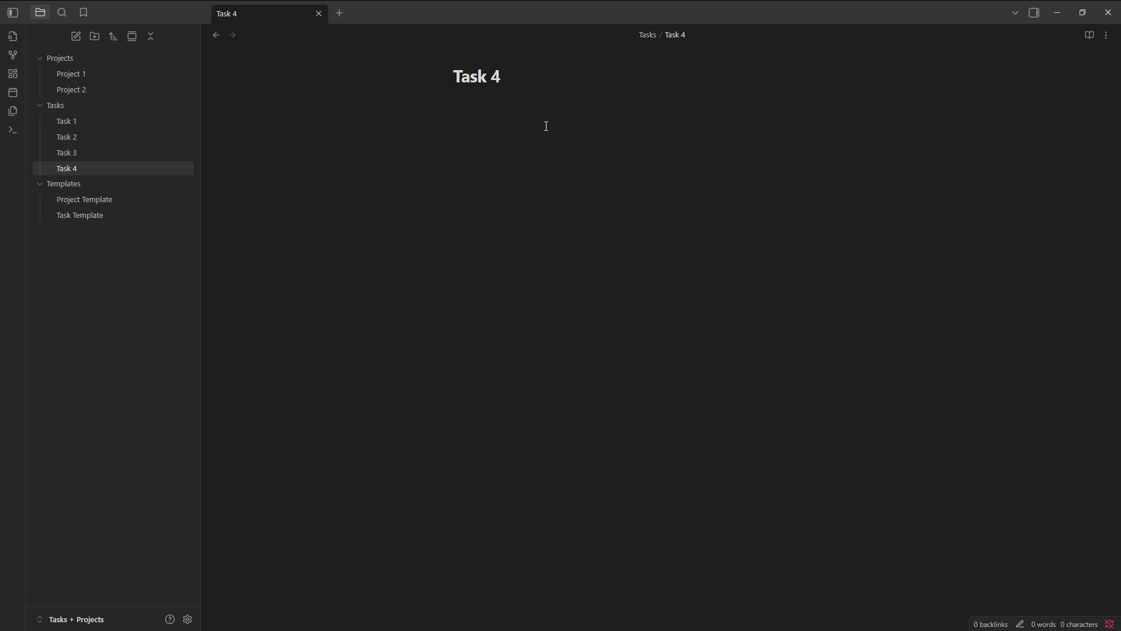
- Insert Task Template into Task 4 using the new Ctrl+; shortcut
key("ctrl+semicolon")
key("Down")
key("Return")
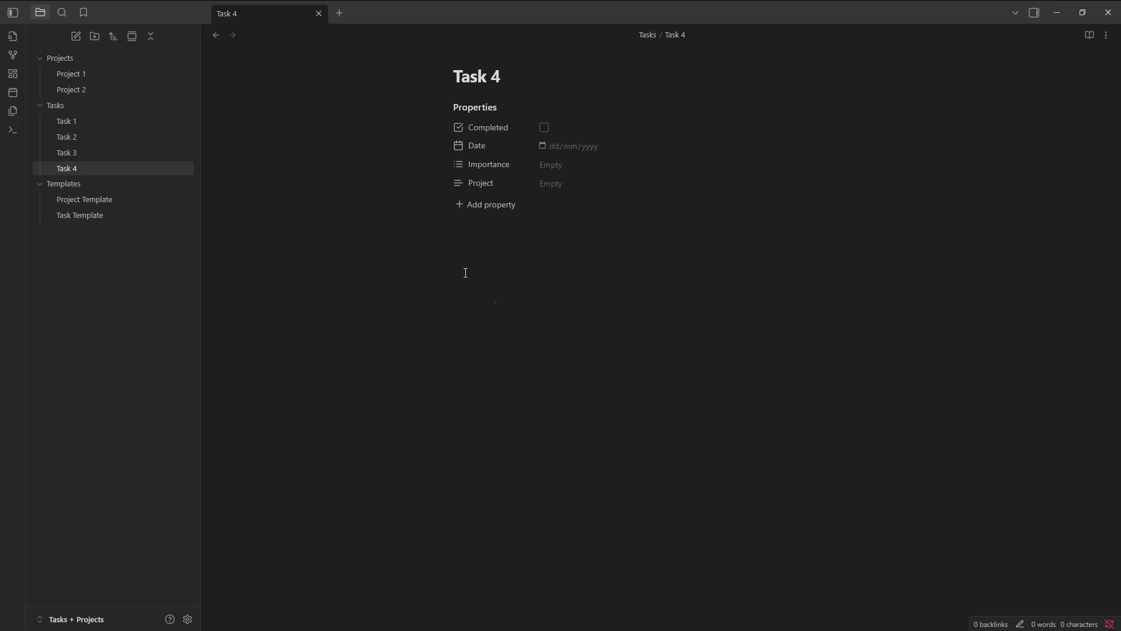
- Create a new base and filter its view to folder contains Projects
key("ctrl+p")
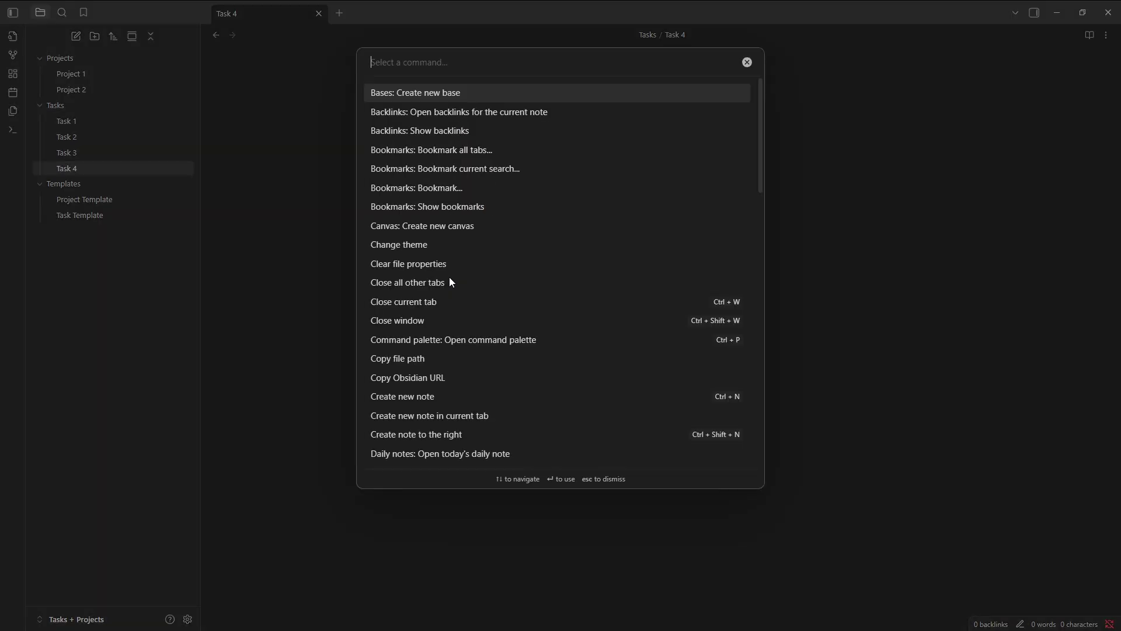
key("Return")
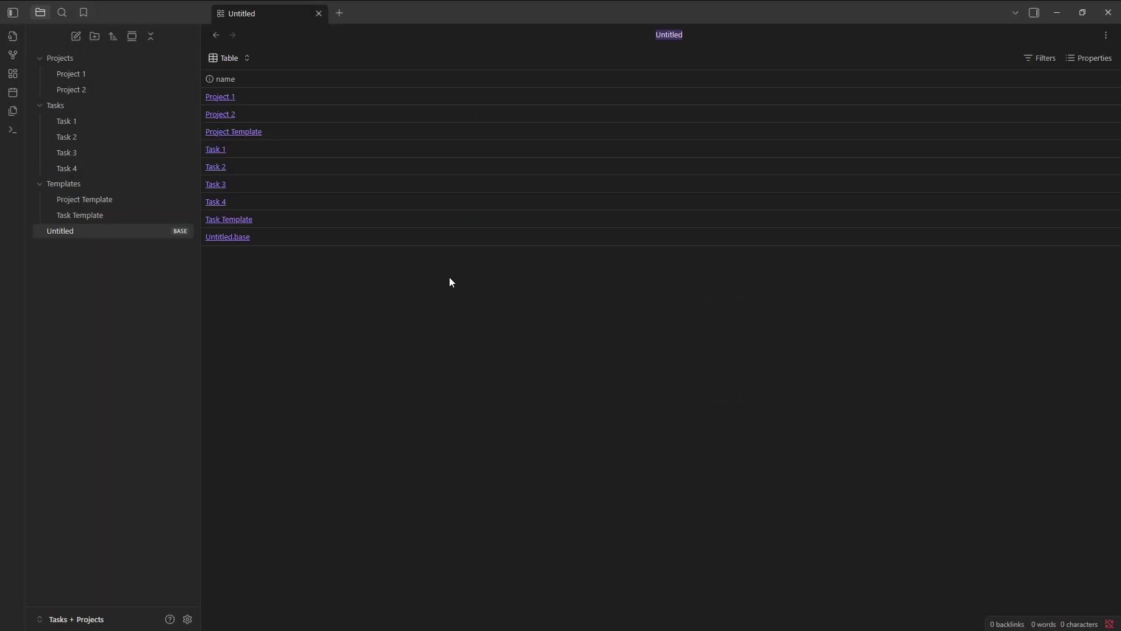
left_click(1042, 58)
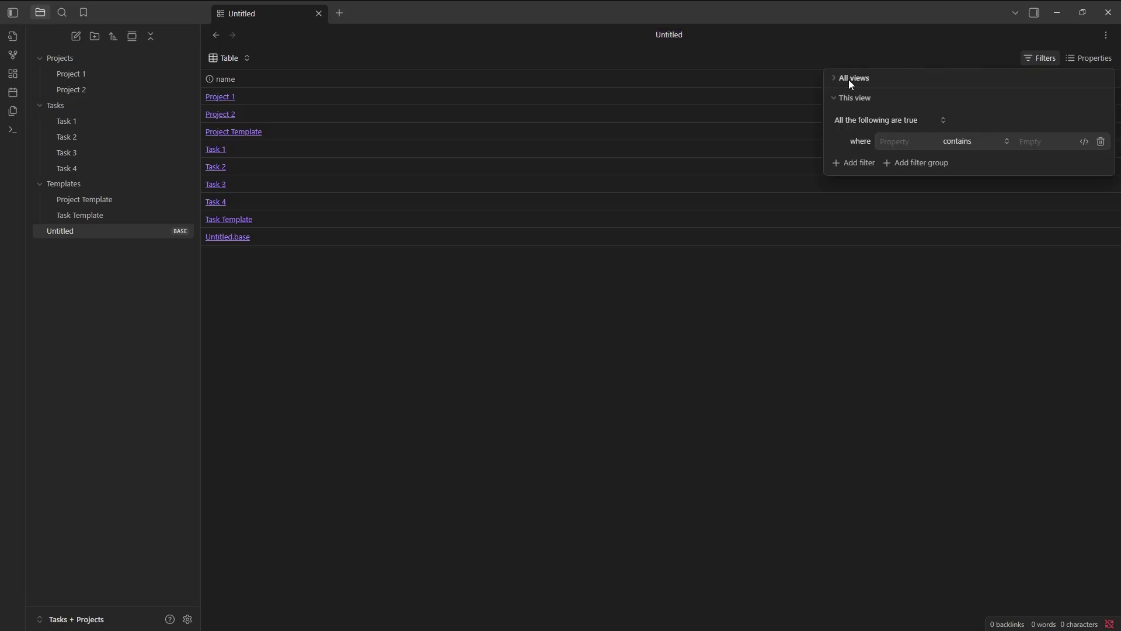
left_click(888, 142)
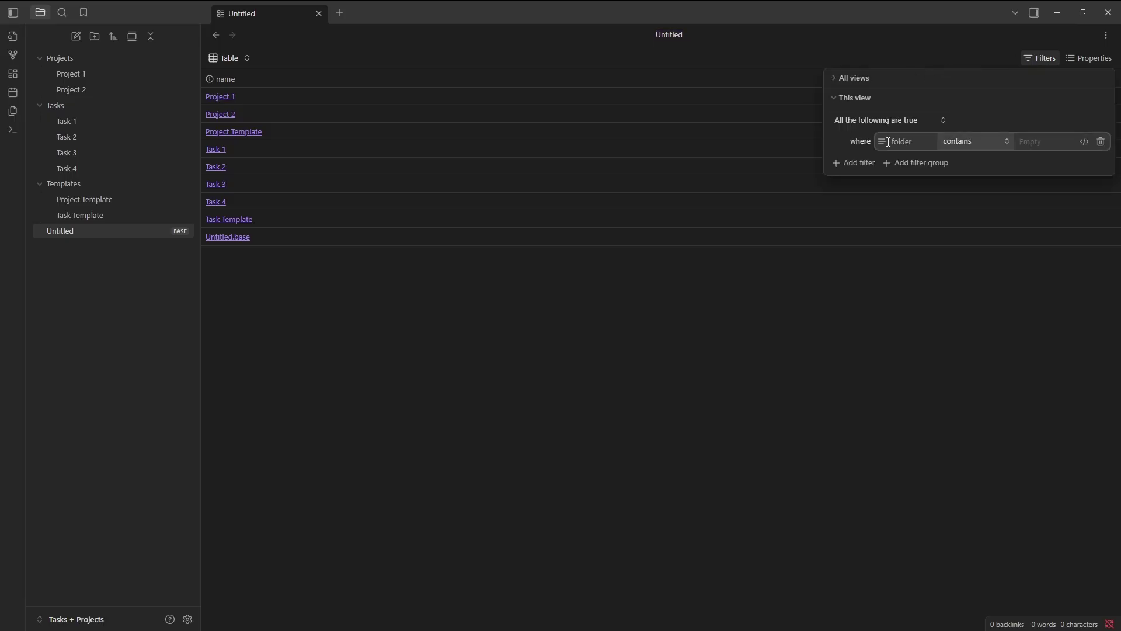
left_click(1048, 143)
type("Projects")
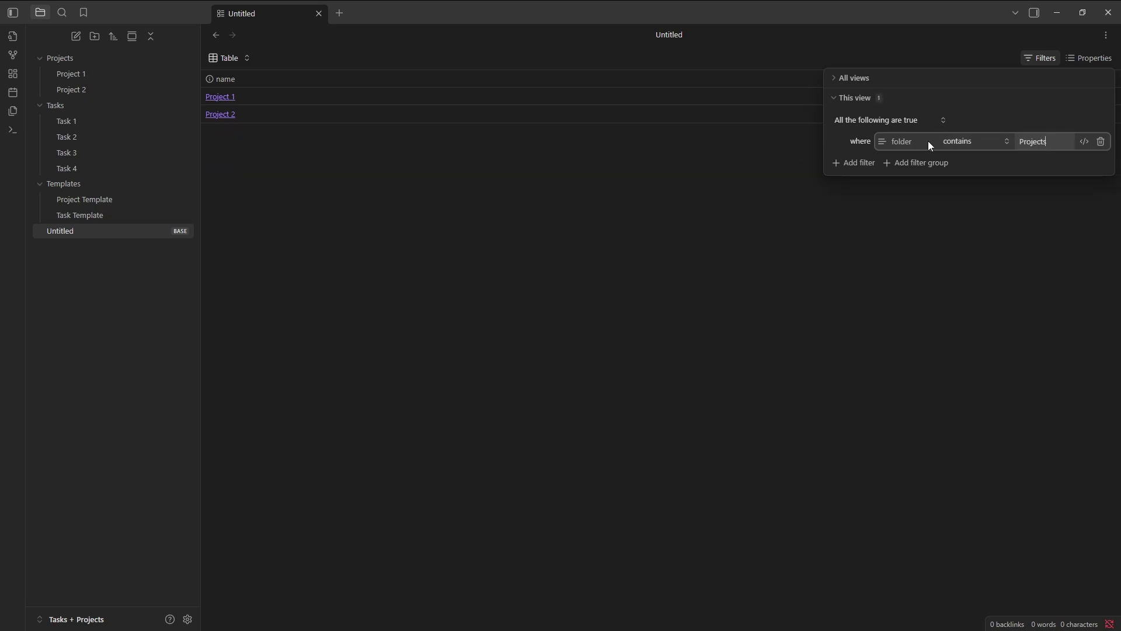
left_click(563, 138)
- Rename the base's Table view to Projects
left_click(248, 57)
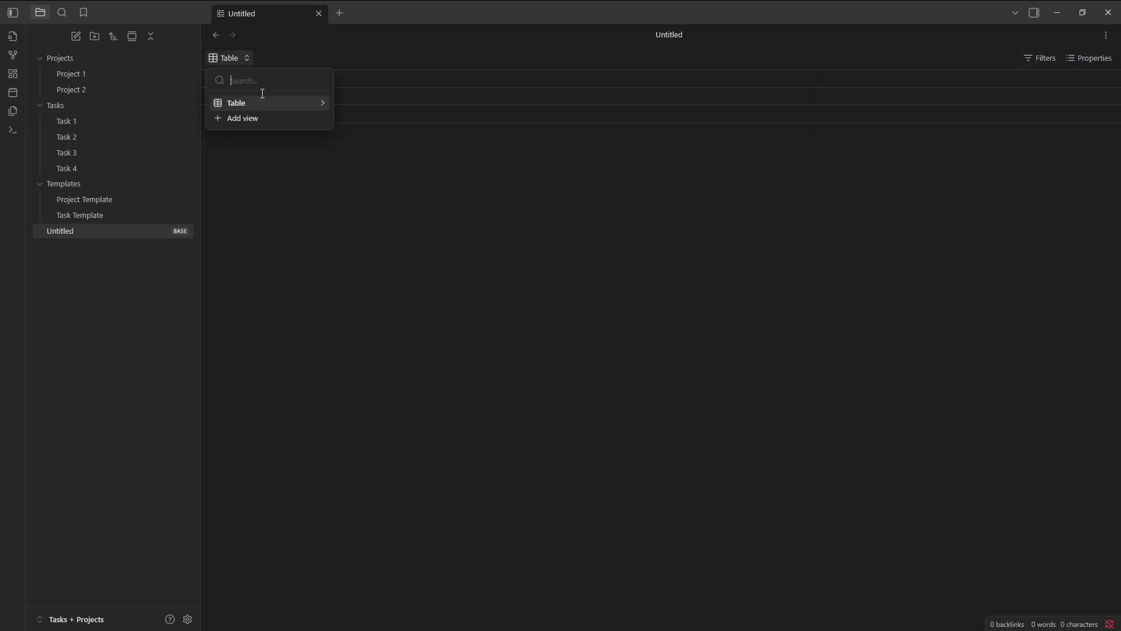
left_click(322, 104)
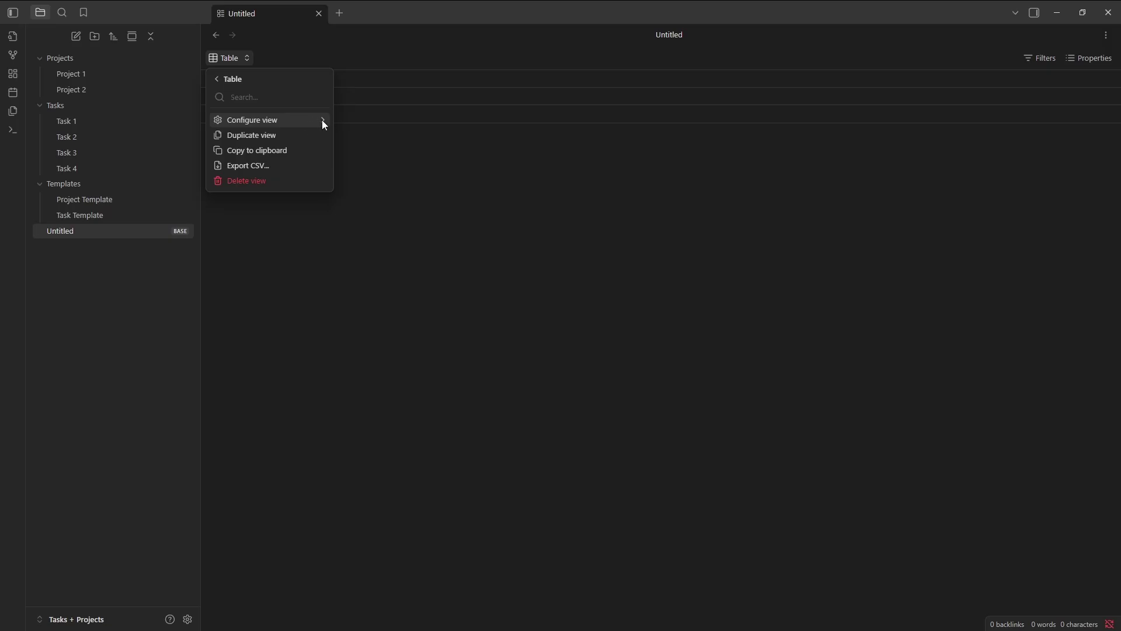
left_click(320, 119)
type("Projects")
key("Return")
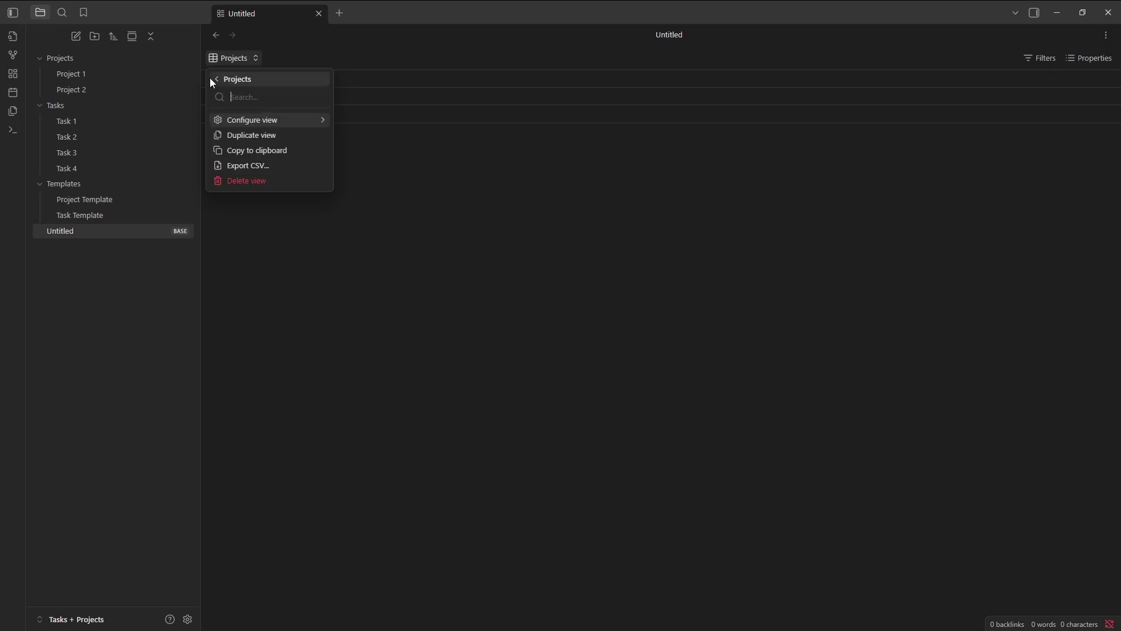
left_click(216, 78)
- Add a Tasks view filtered to folder contains Tasks, then switch back to Projects
left_click(243, 119)
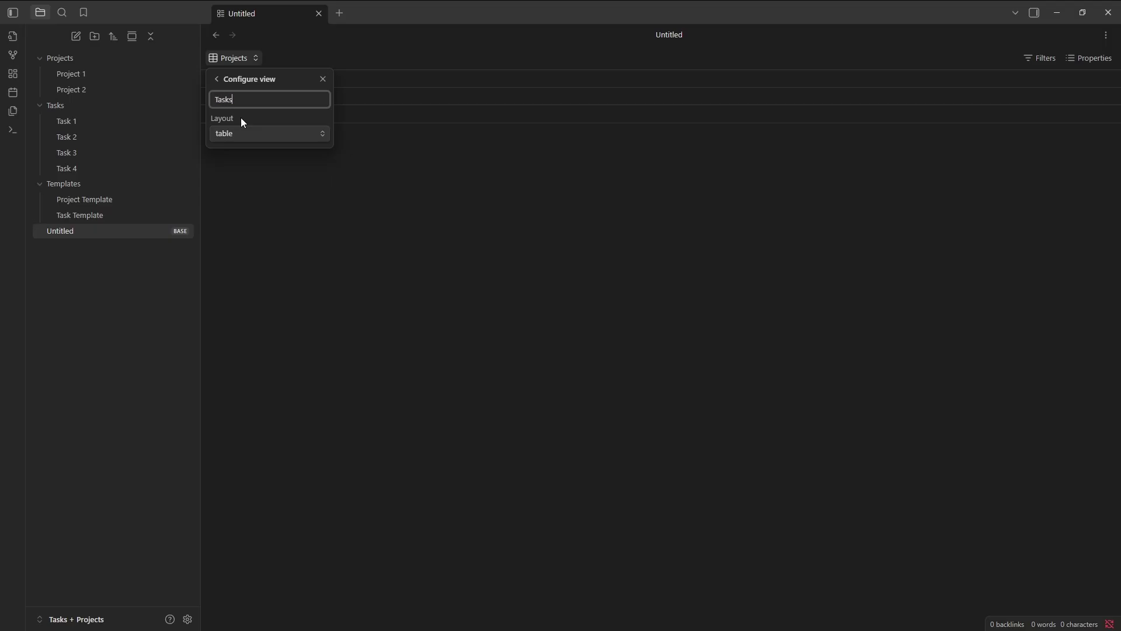
key("Return")
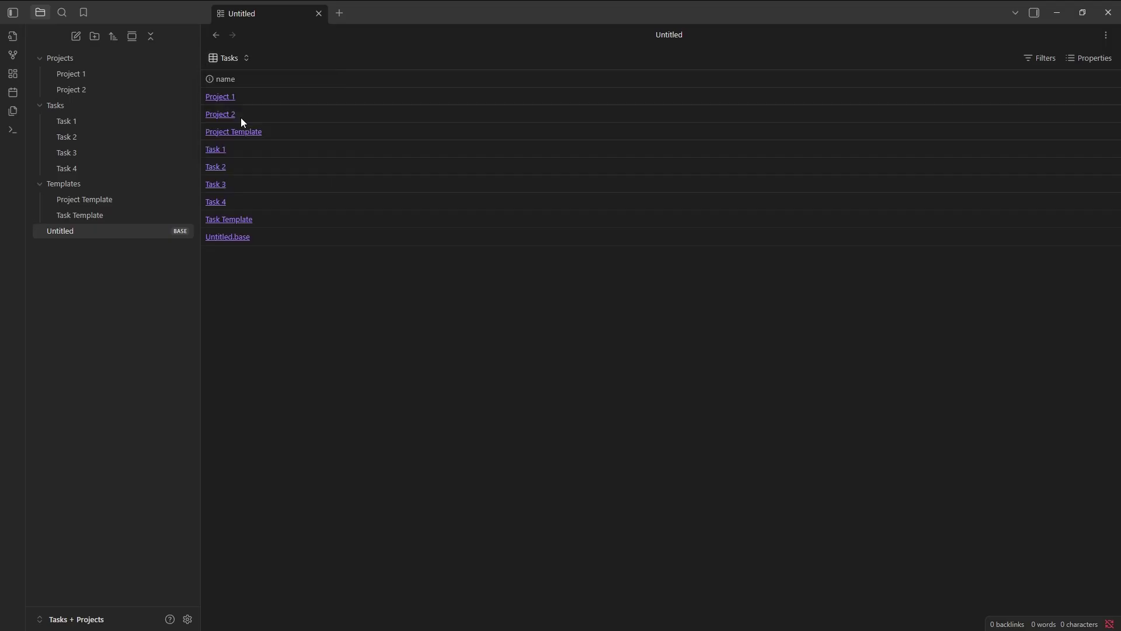
left_click(1040, 58)
left_click(904, 141)
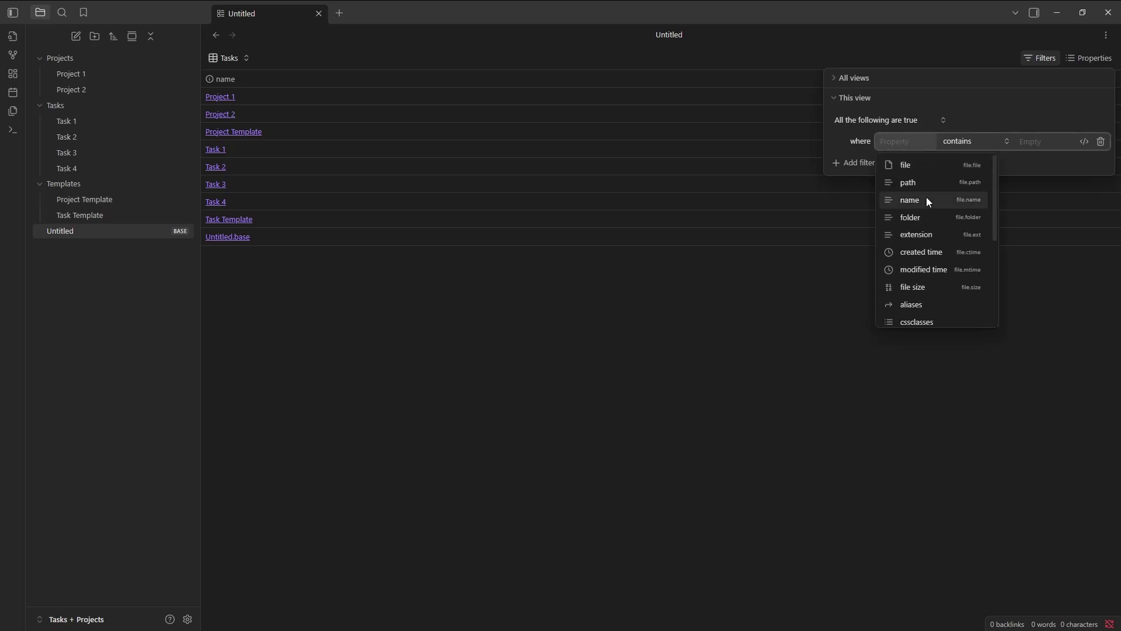
left_click(960, 215)
left_click(1040, 142)
type("Tasks")
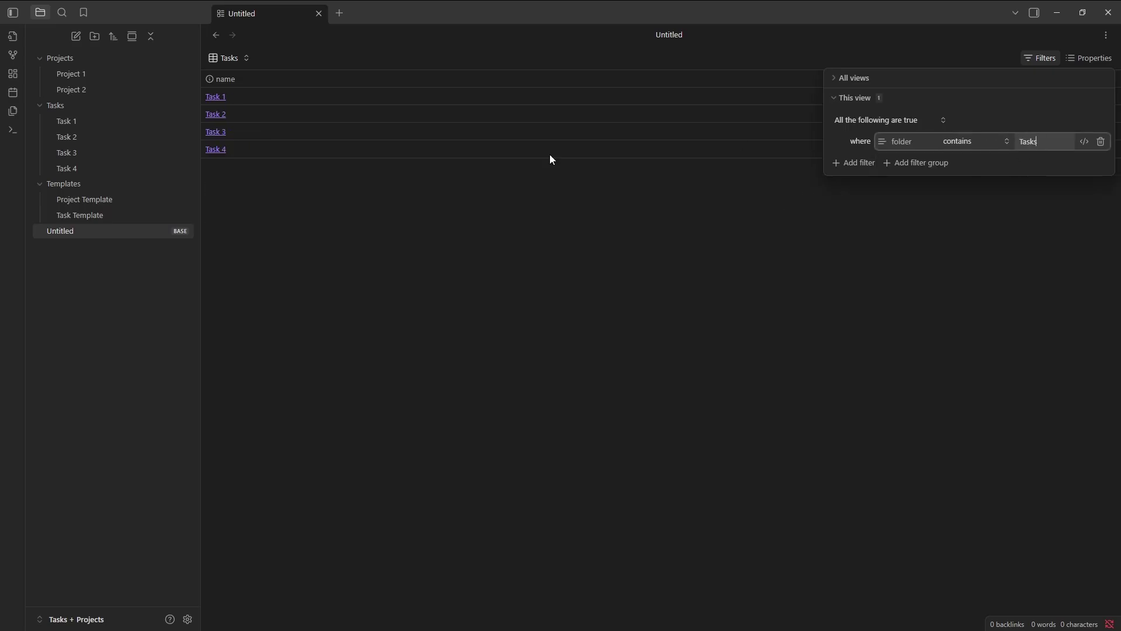
left_click(491, 175)
left_click(241, 63)
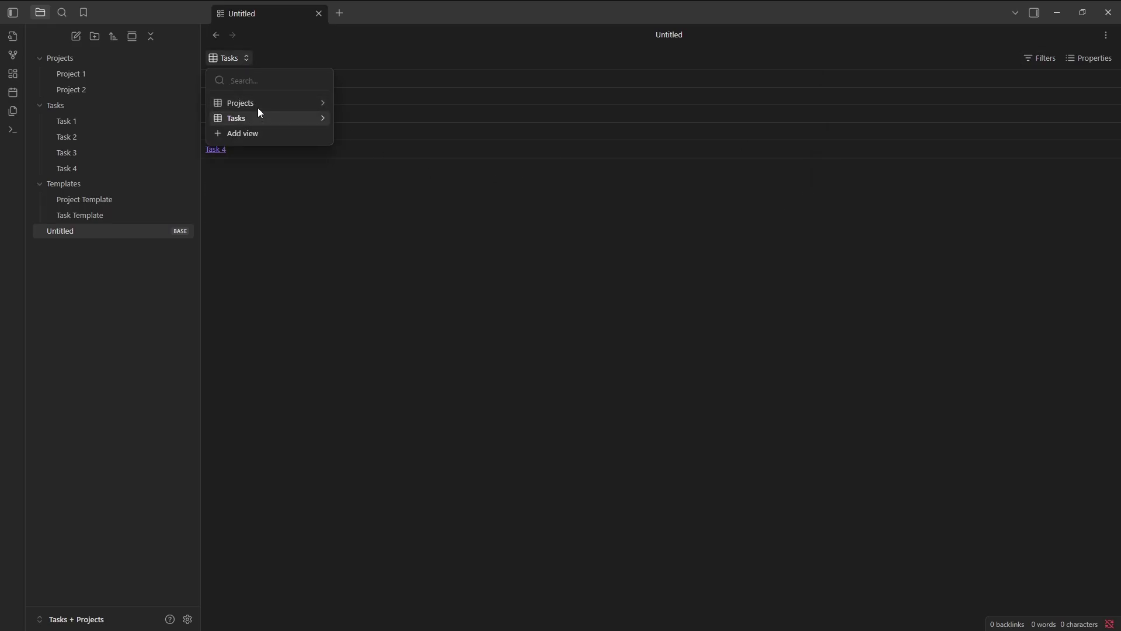
left_click(301, 104)
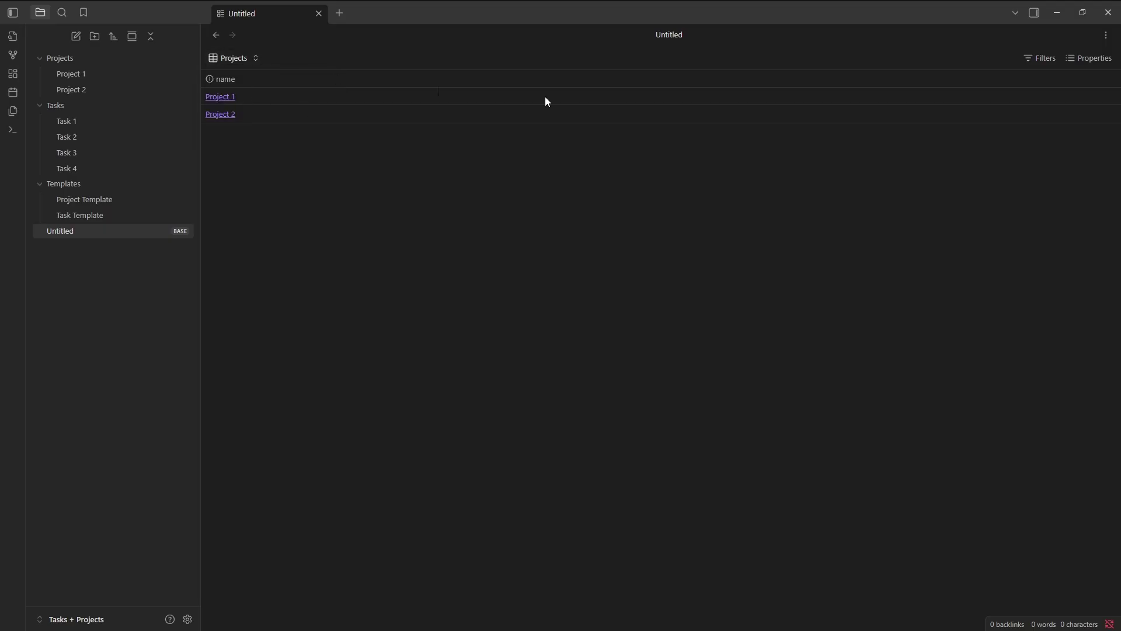
left_click(1082, 60)
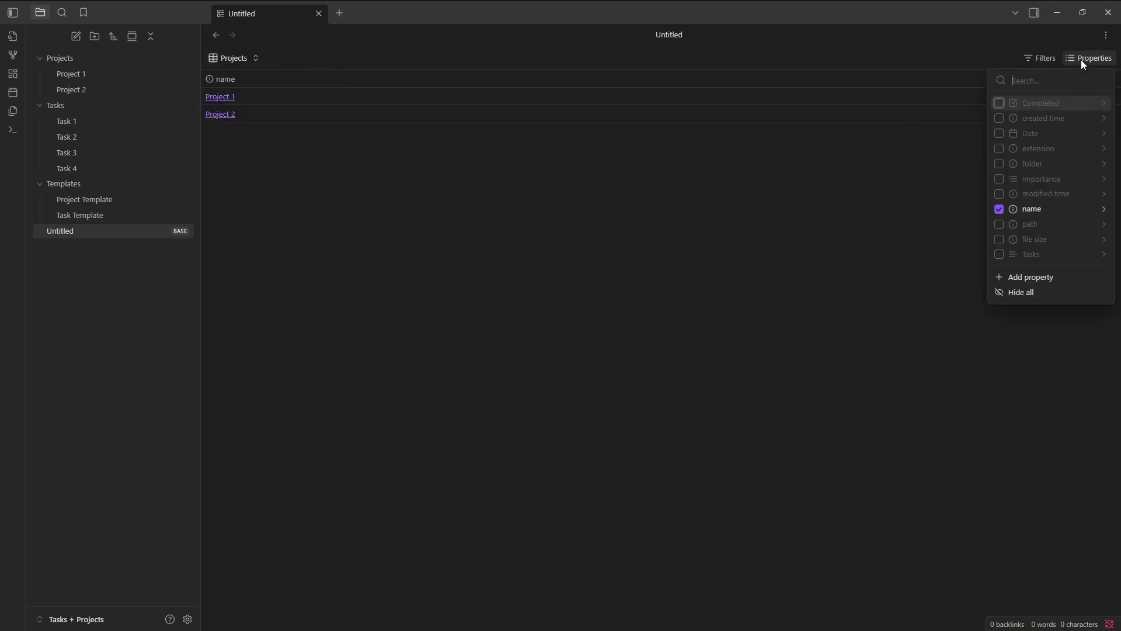
- Show the Completed, Date, Importance and Tasks columns, reorder the name column and widen Tasks
left_click(1016, 104)
left_click(1016, 133)
left_click(1016, 179)
left_click(1016, 254)
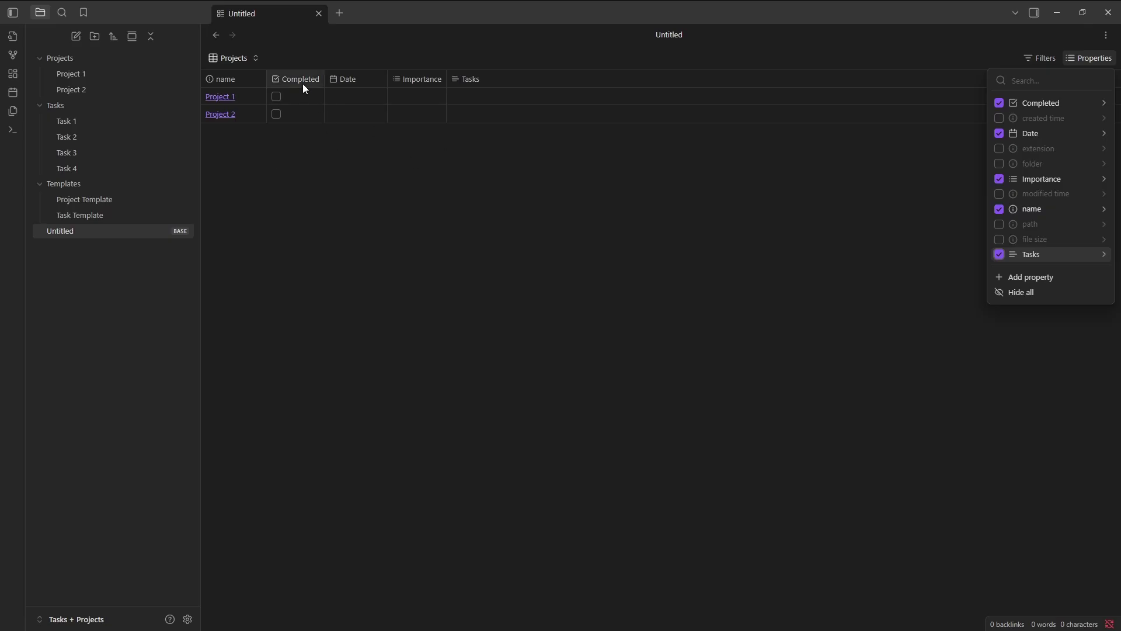
left_click_drag(224, 79, 236, 78)
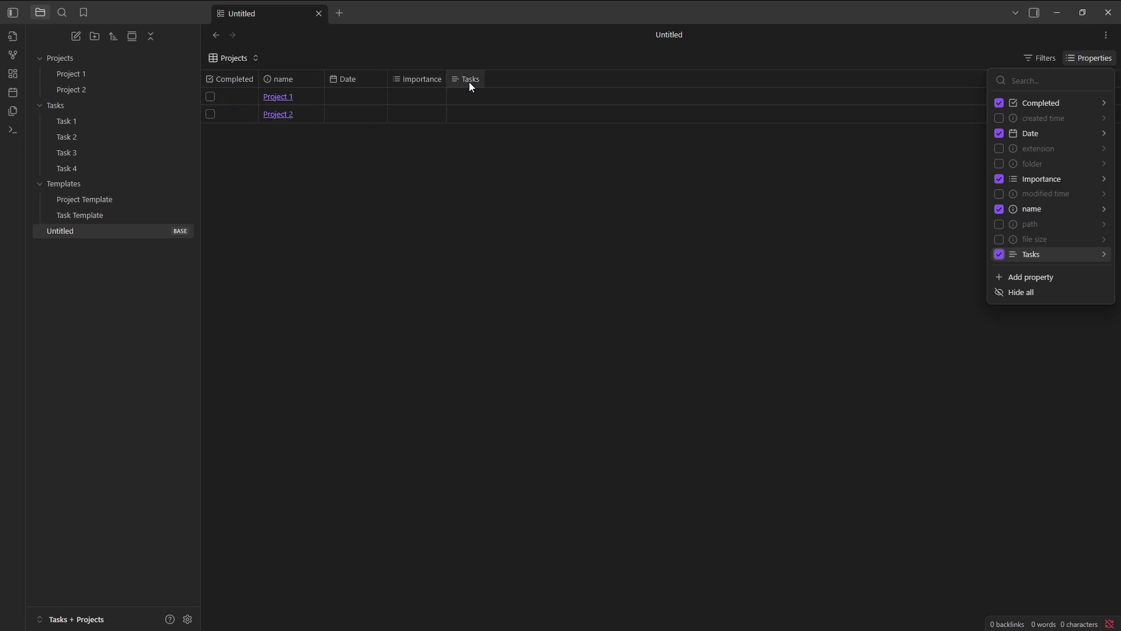
left_click_drag(484, 82, 575, 85)
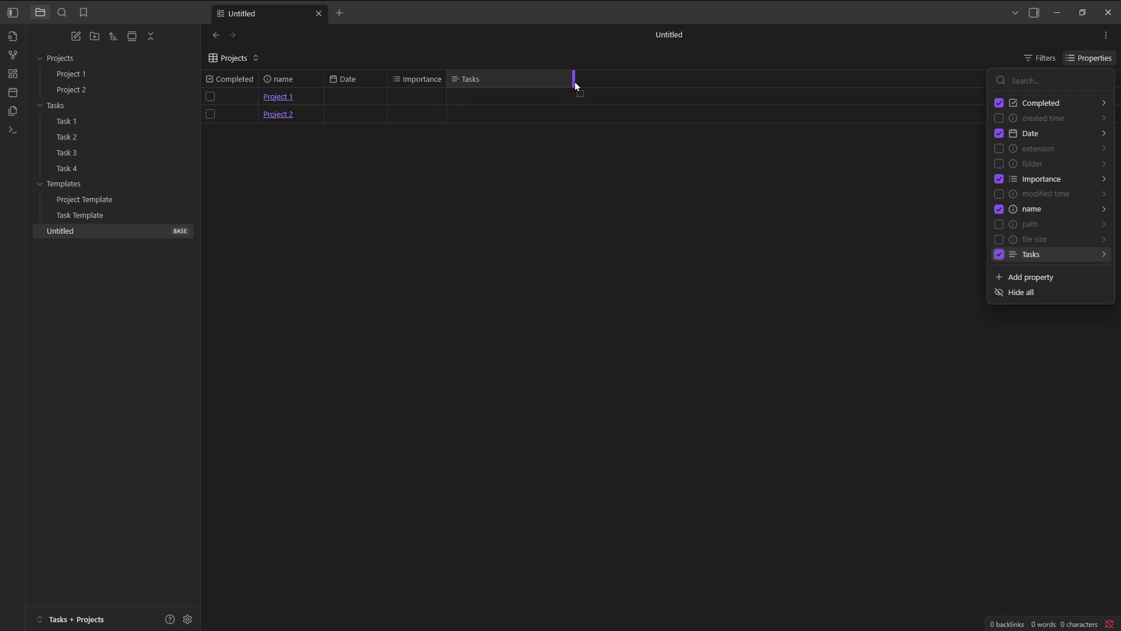
- Link Task 4 in Project 1's Tasks cell
left_click(503, 96)
type("[[task")
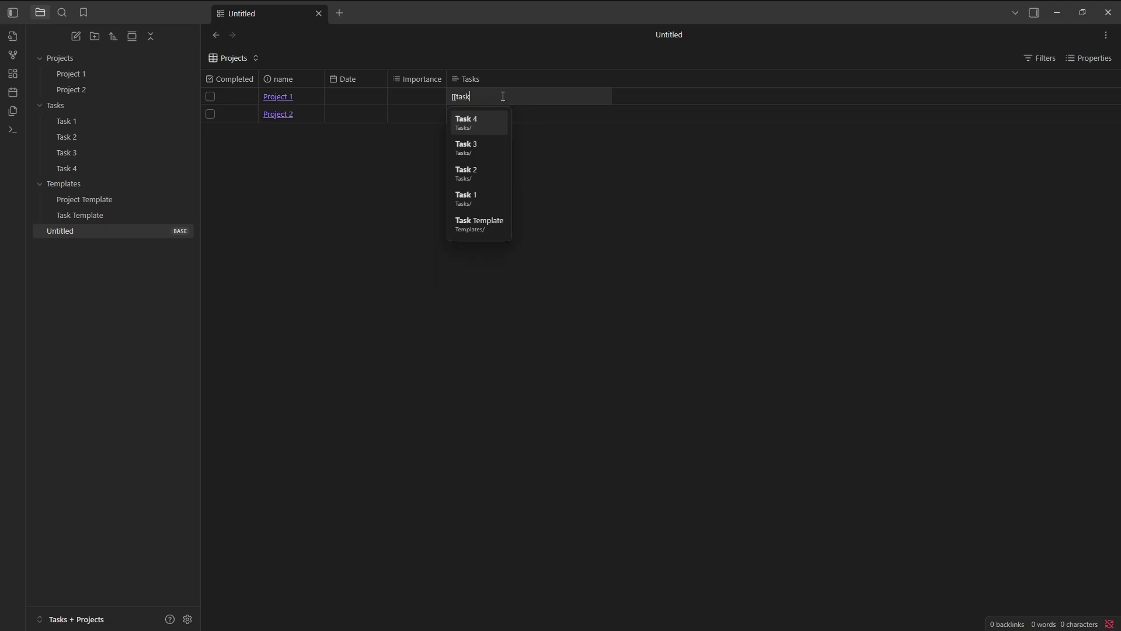
key("Return")
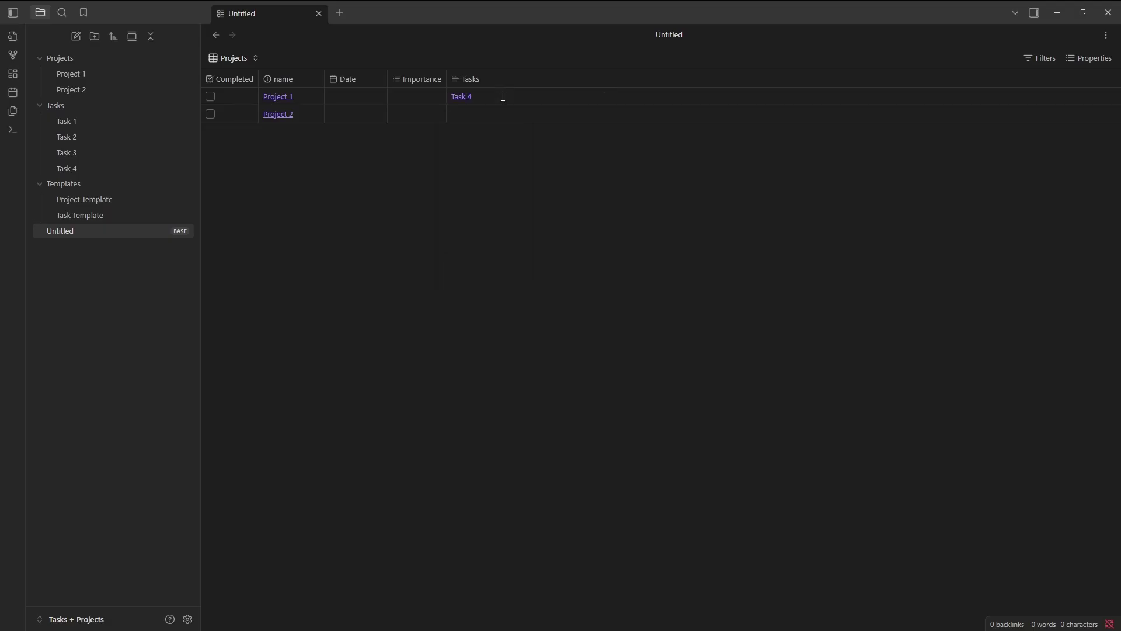
- Set Project 1's date to 30/05/2025 and Project 2's to 06/06/2025
left_click(332, 97)
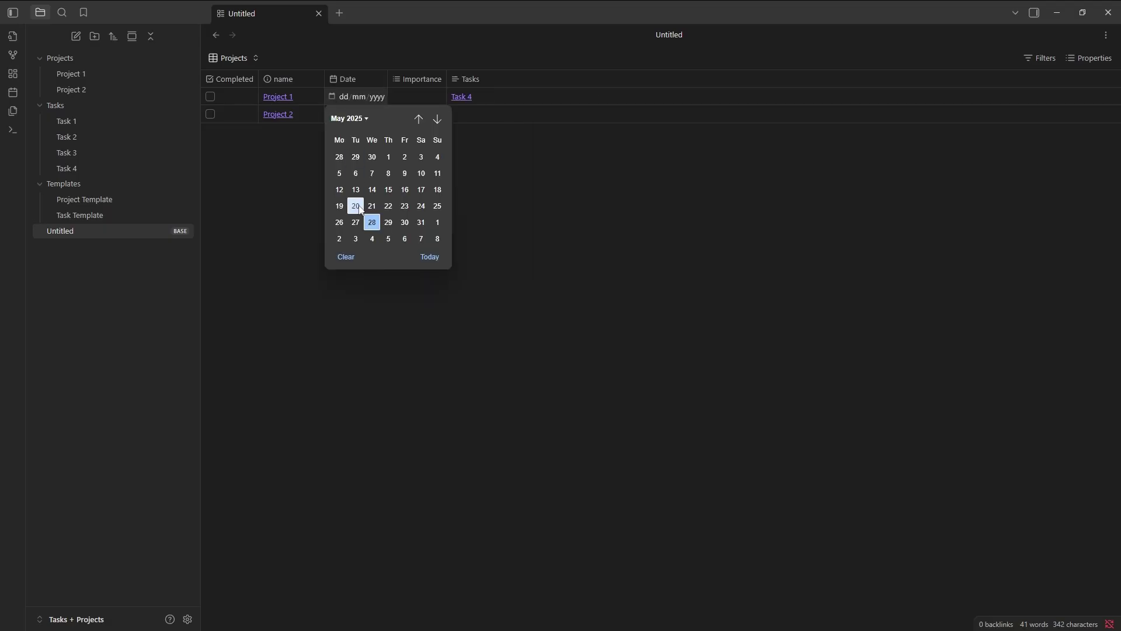
left_click(405, 223)
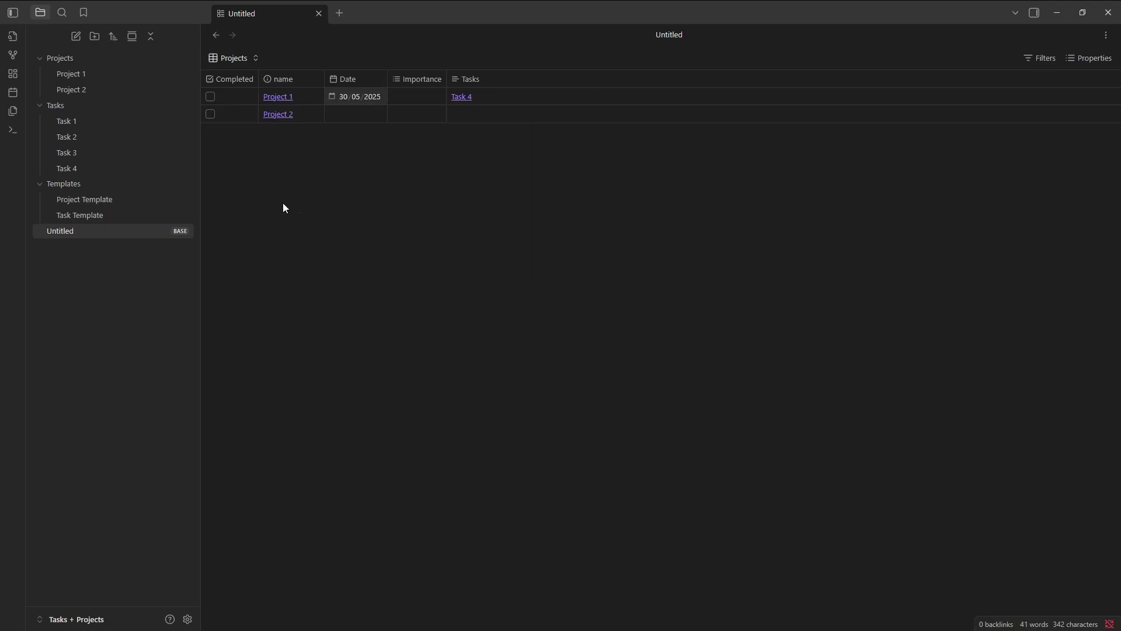
left_click(332, 114)
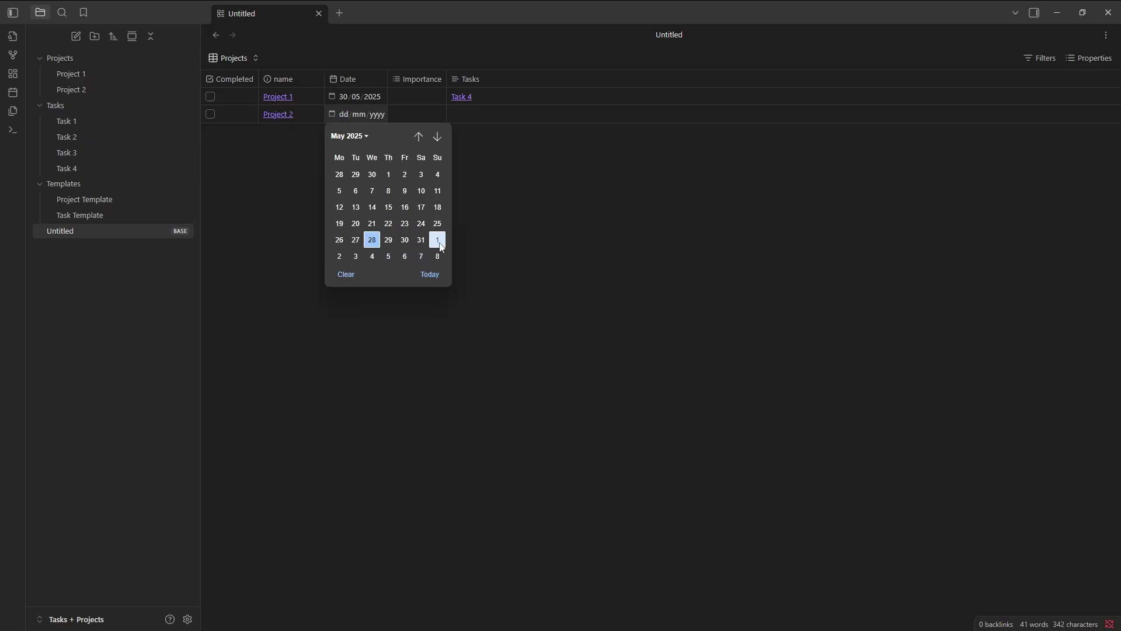
left_click(405, 257)
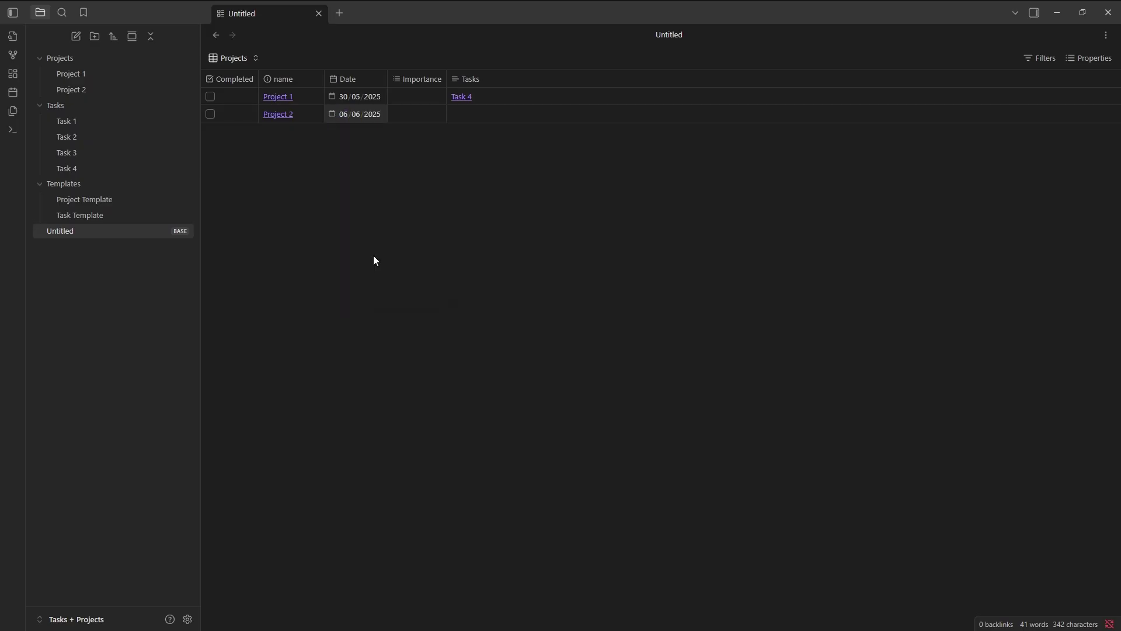
- Set Importance to High for Project 1 and Medium for Project 2
left_click(411, 94)
type("H")
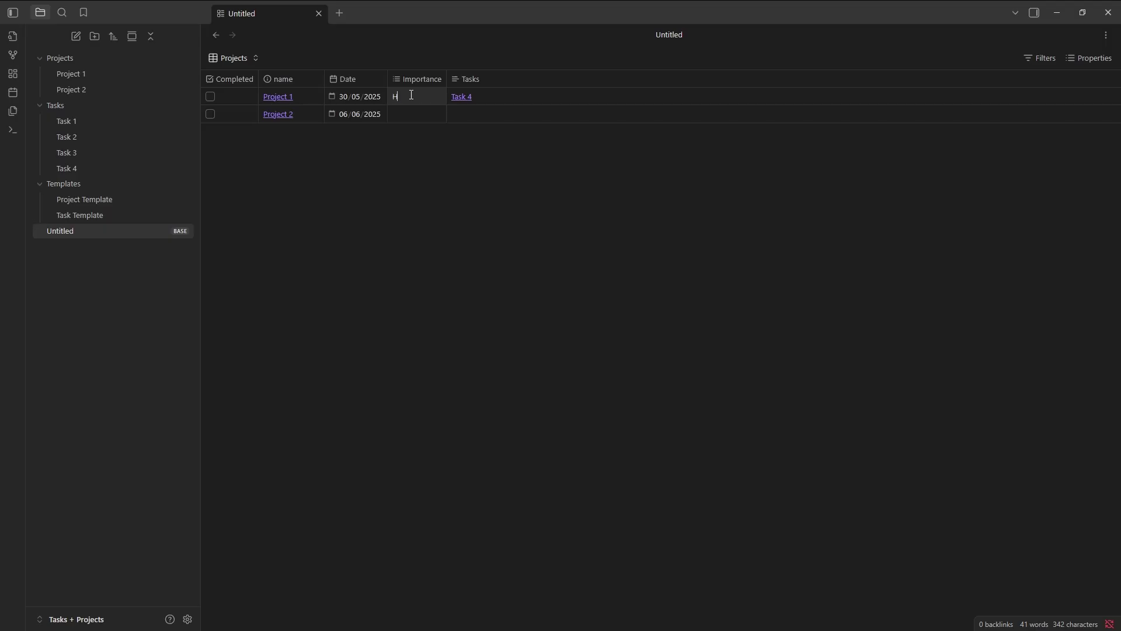
type("igh")
left_click(419, 114)
type("Medium")
left_click(348, 182)
- Create Project 3 in Projects, marked Completed with Medium importance, and return to the Untitled base
right_click(104, 60)
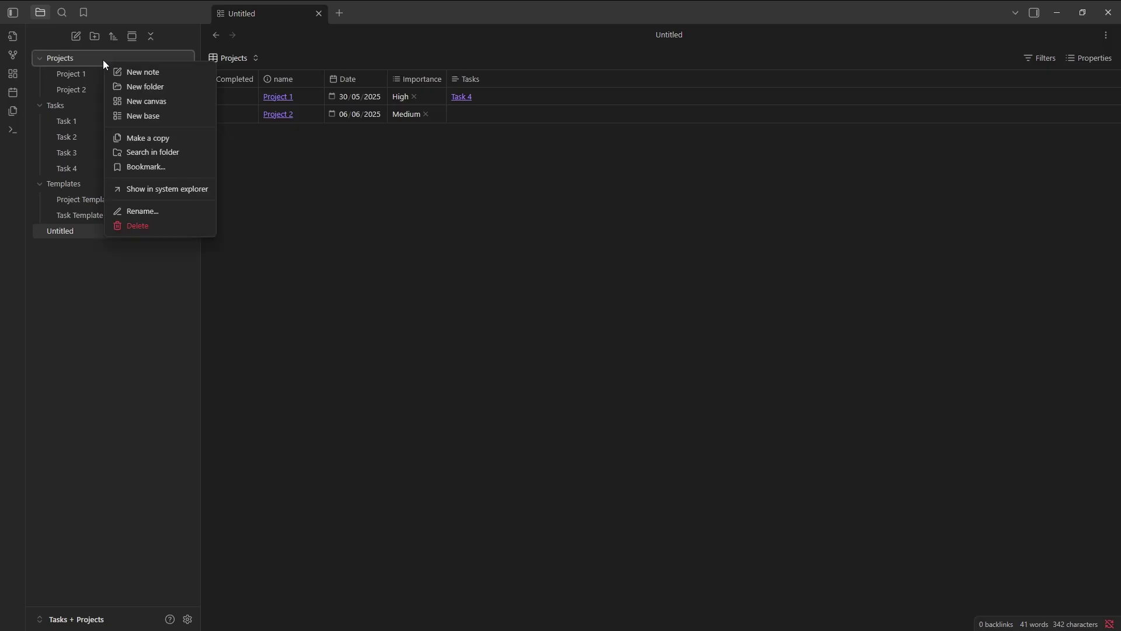
left_click(162, 74)
left_click(544, 128)
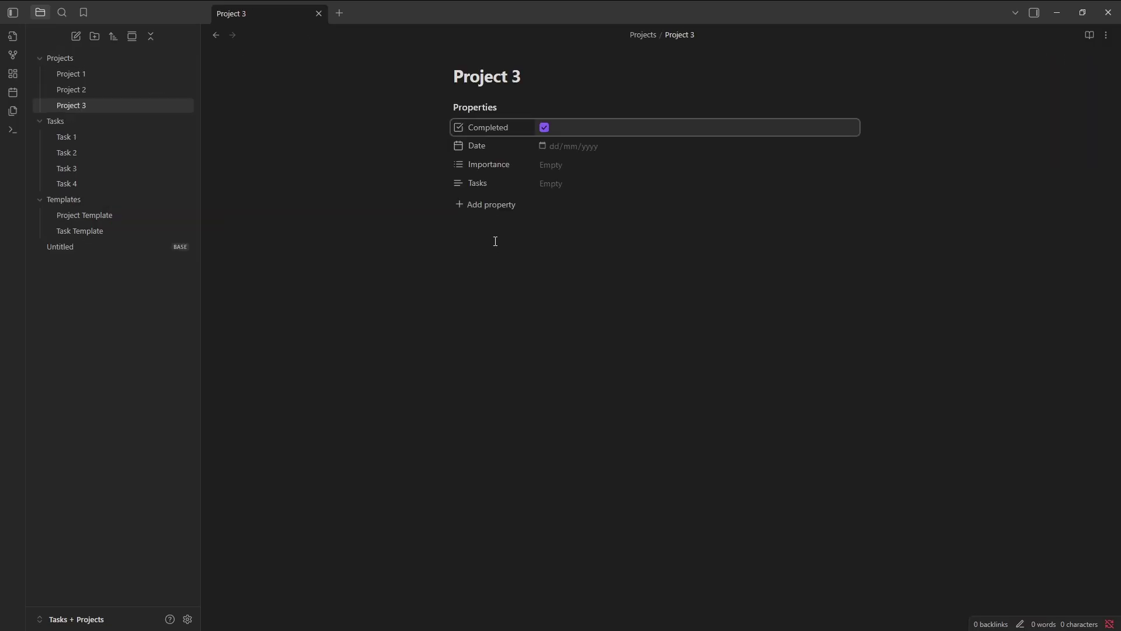
left_click(495, 242)
left_click(564, 164)
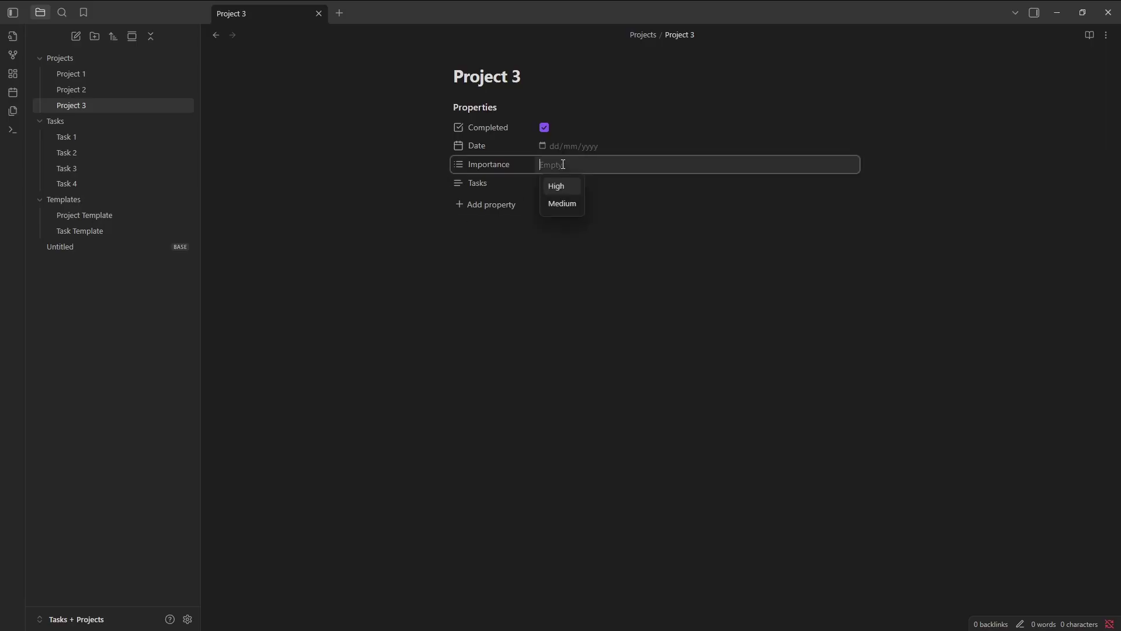
left_click(564, 203)
left_click(541, 254)
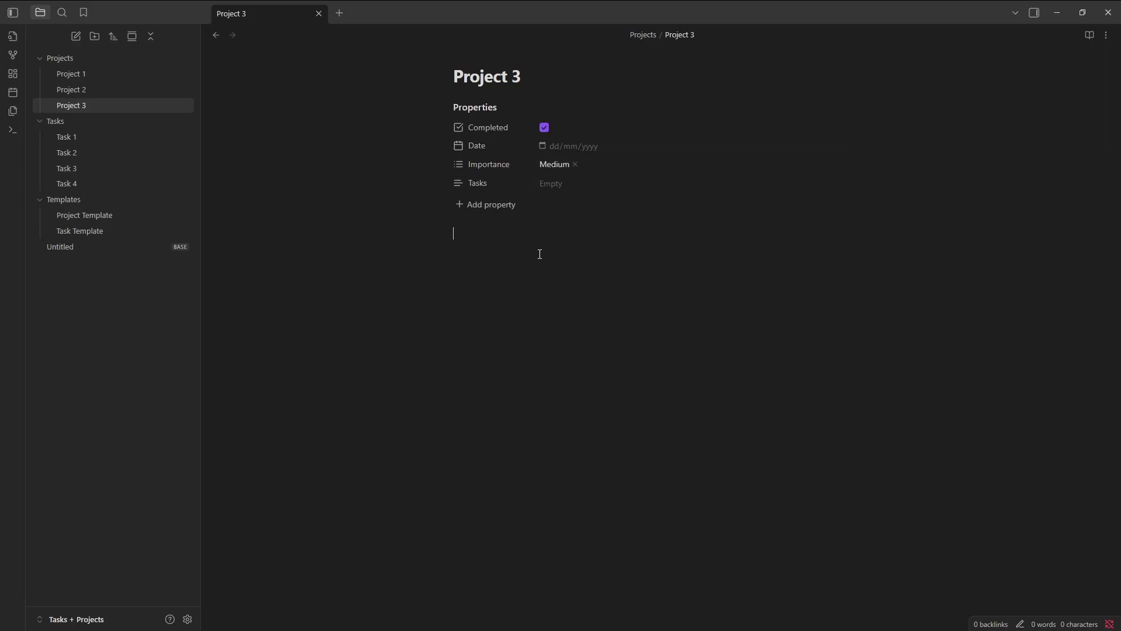
left_click(115, 249)
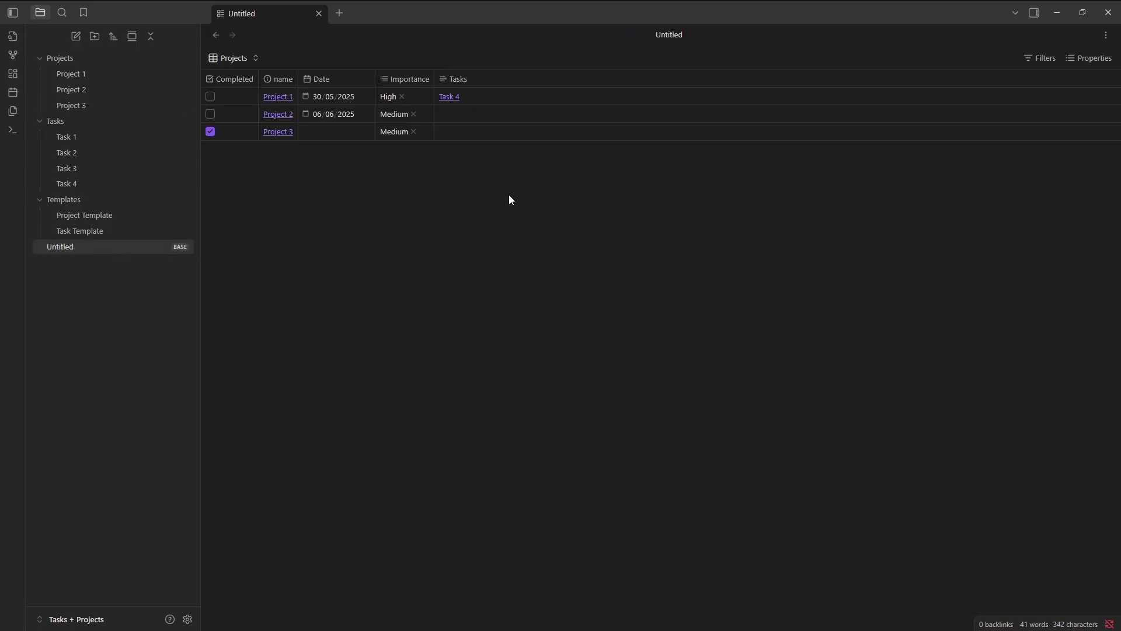
left_click(672, 35)
- Rename the base to Views and filter the view to projects not yet completed
type("Views")
key("Return")
left_click(1039, 57)
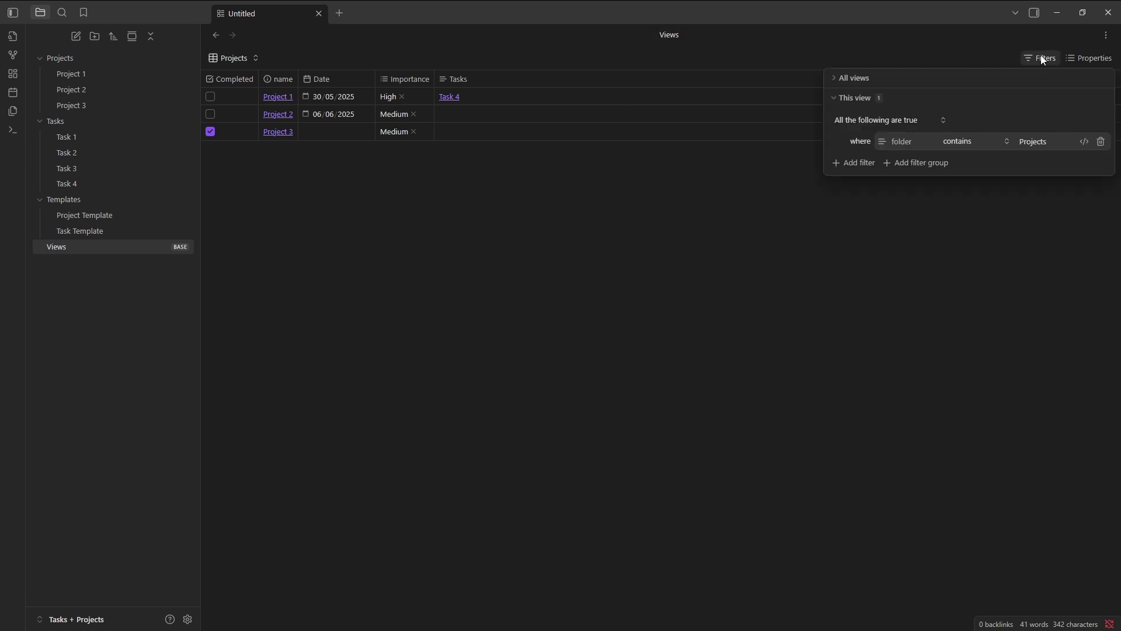
left_click(864, 164)
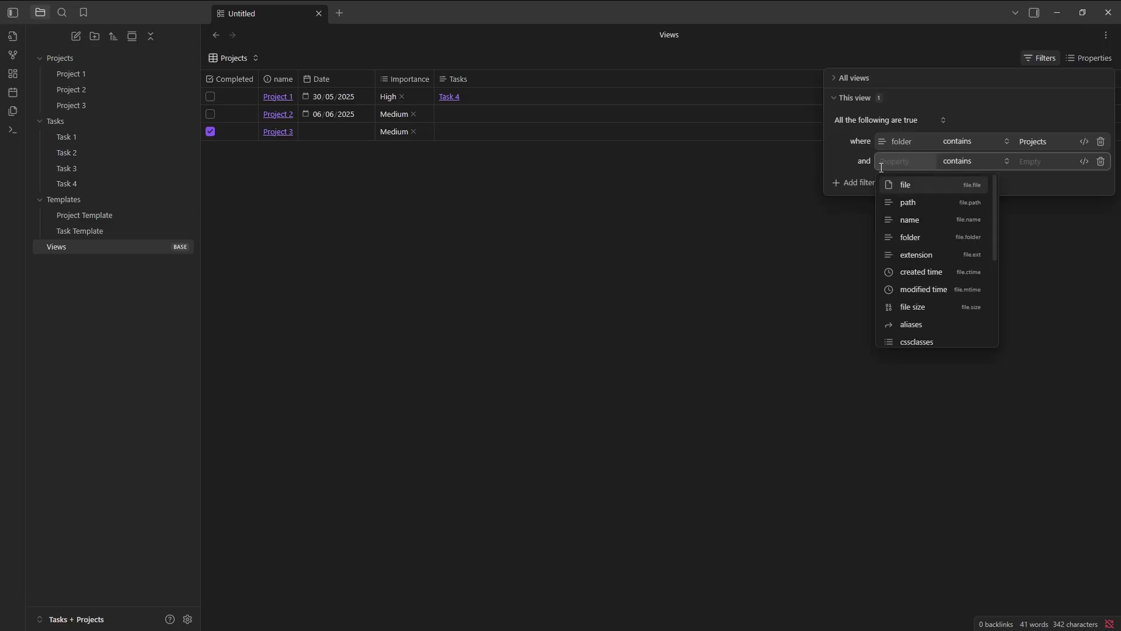
left_click(899, 183)
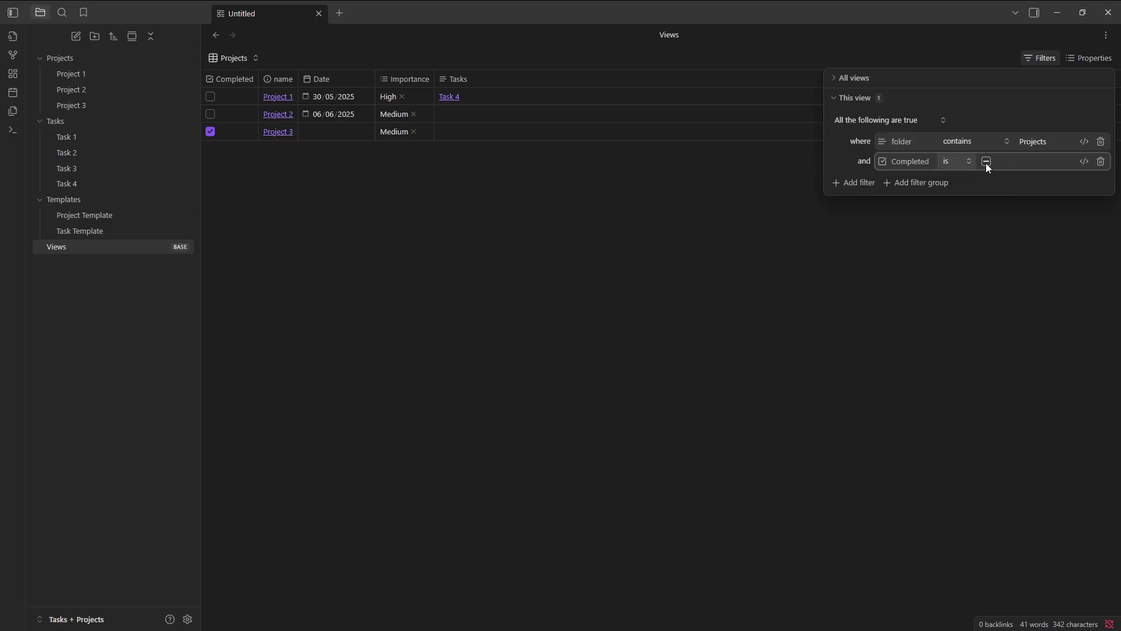
left_click(986, 162)
left_click(482, 218)
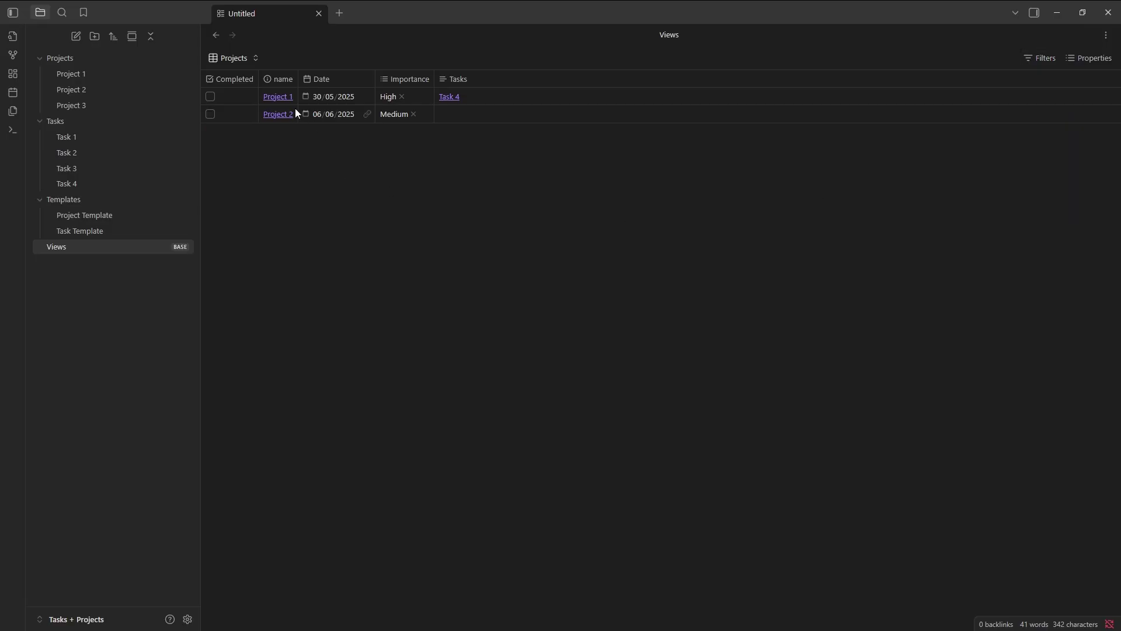
- Rename the Projects view to Active Projects
left_click(256, 62)
left_click(324, 121)
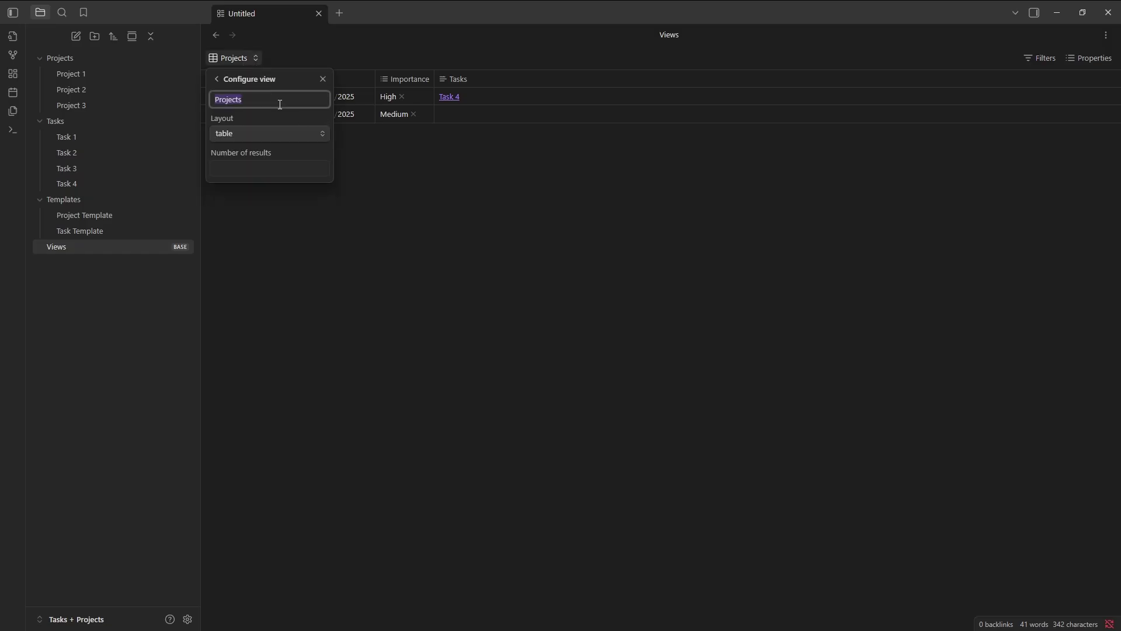
key("Left")
type("Active")
left_click(217, 79)
- Duplicate it as a Completed Projects view filtered to completed projects only
left_click(261, 132)
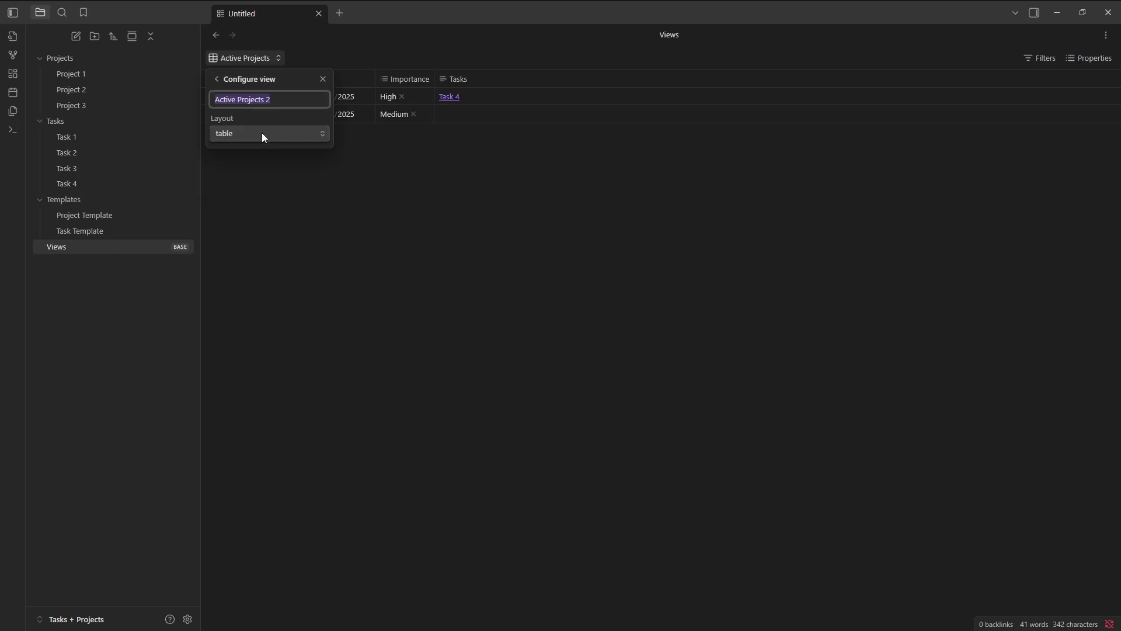
key("Left")
key("Right")
key("Right")
key("Right")
key("Right")
key("Right")
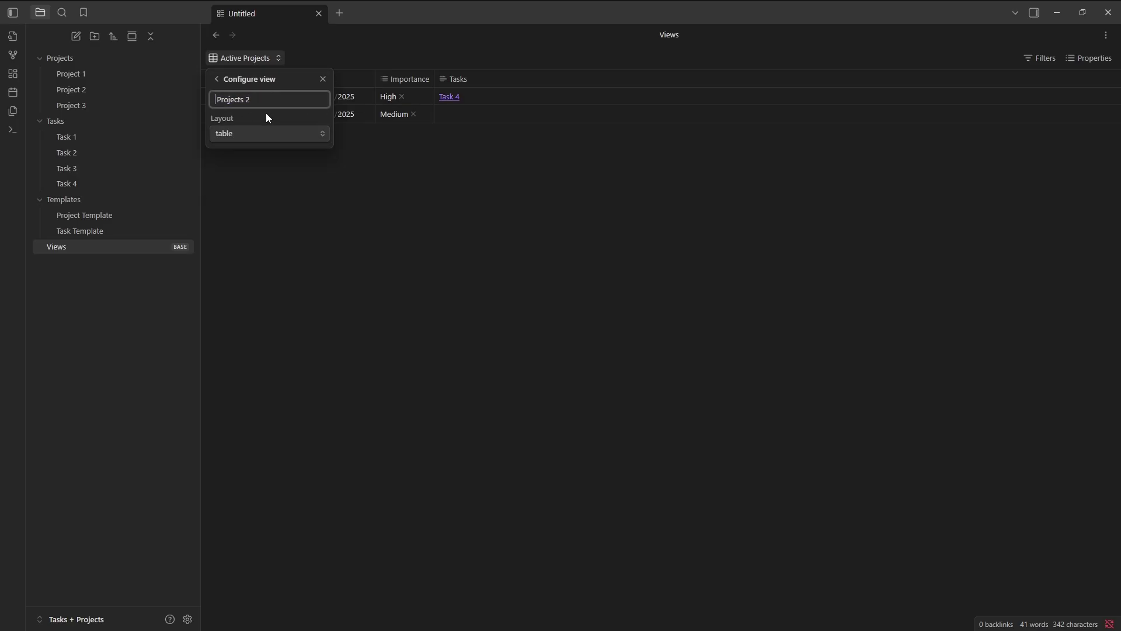
type("Completed Projects")
key("Return")
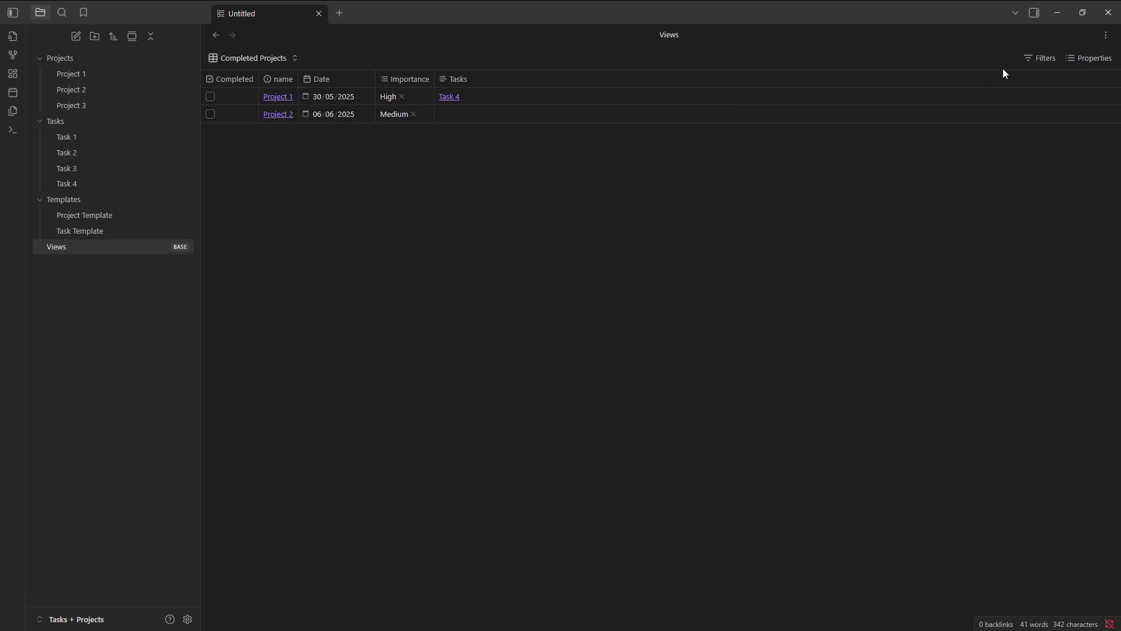
left_click(1048, 59)
left_click(987, 162)
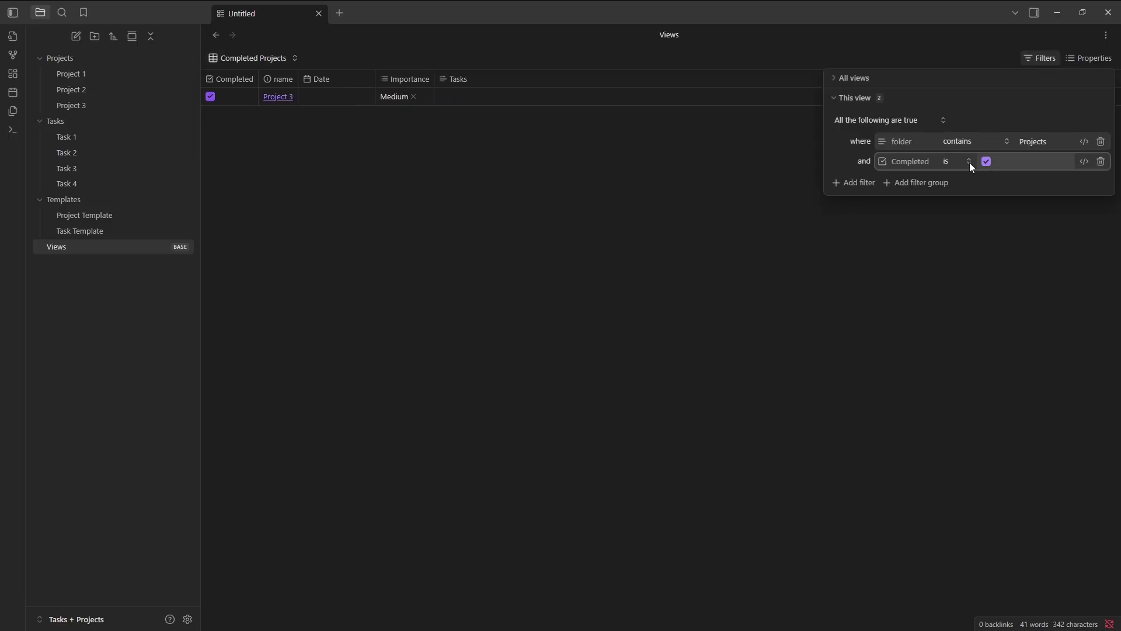
left_click(452, 182)
- Switch back to Active Projects and open Task 4 from Project 1's row
left_click(271, 57)
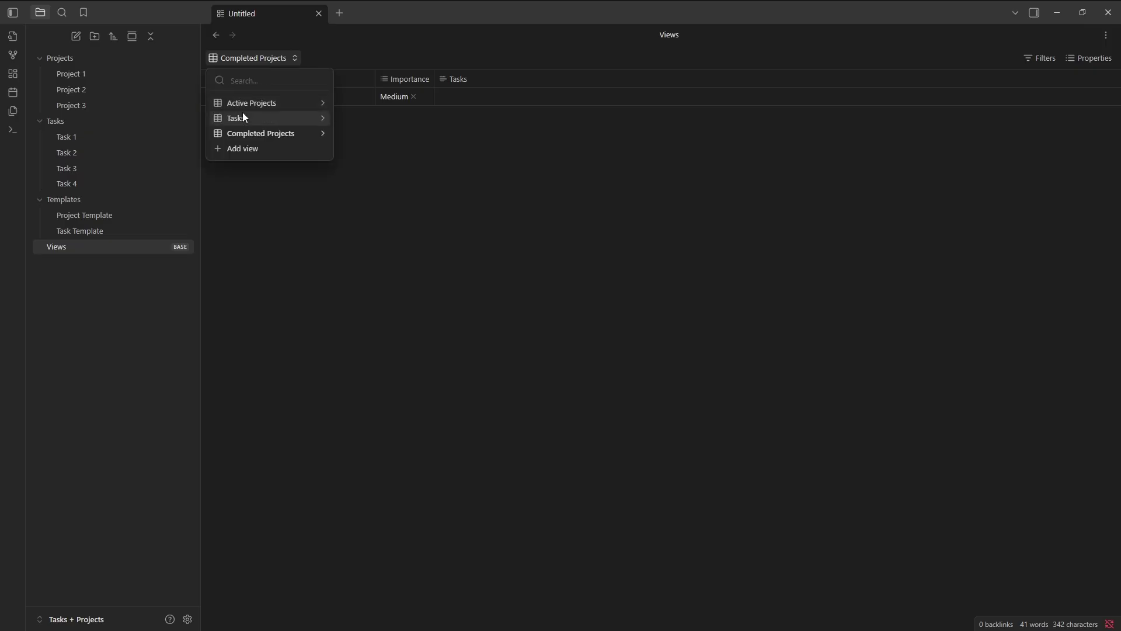
left_click(272, 105)
left_click(449, 97)
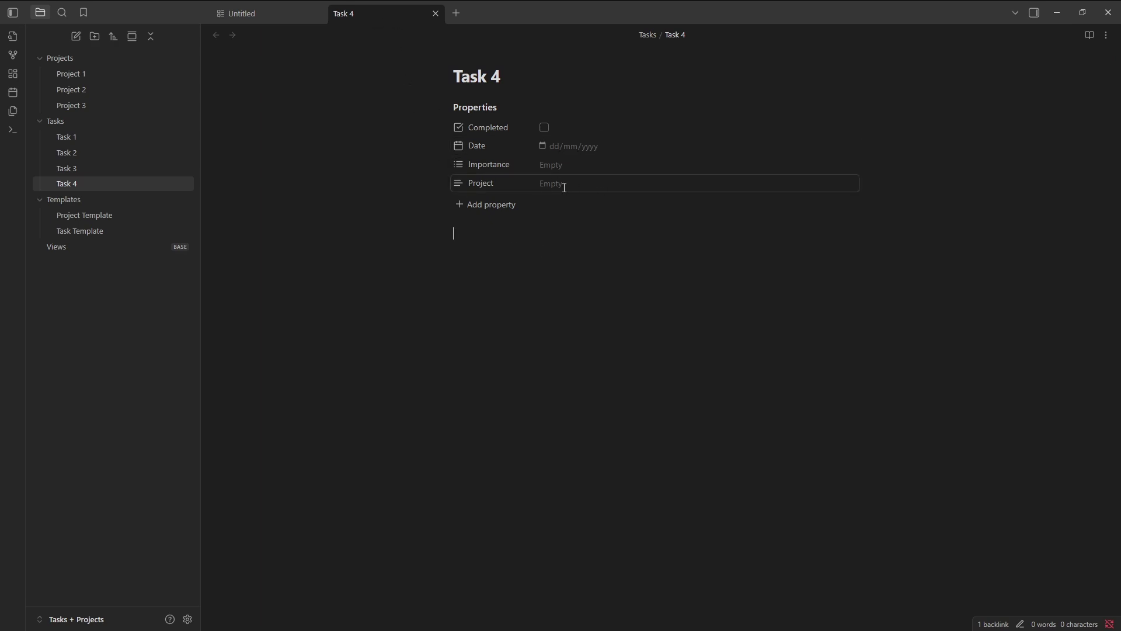
- Set Task 4's Project property to Project 1, checking the Views table before and after
left_click(279, 12)
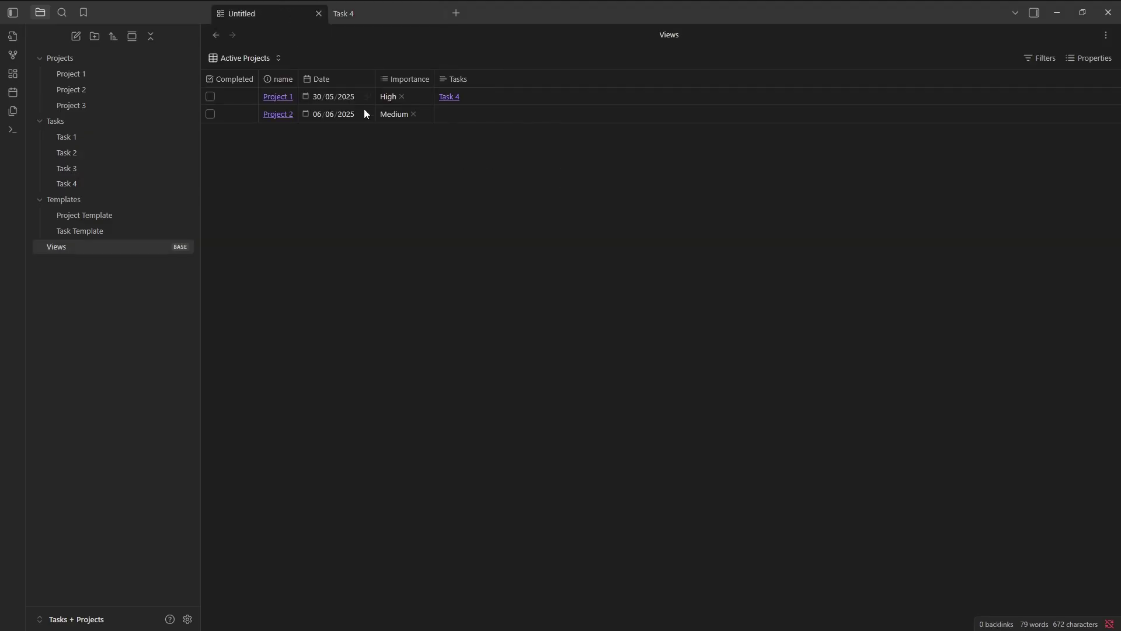
left_click(380, 14)
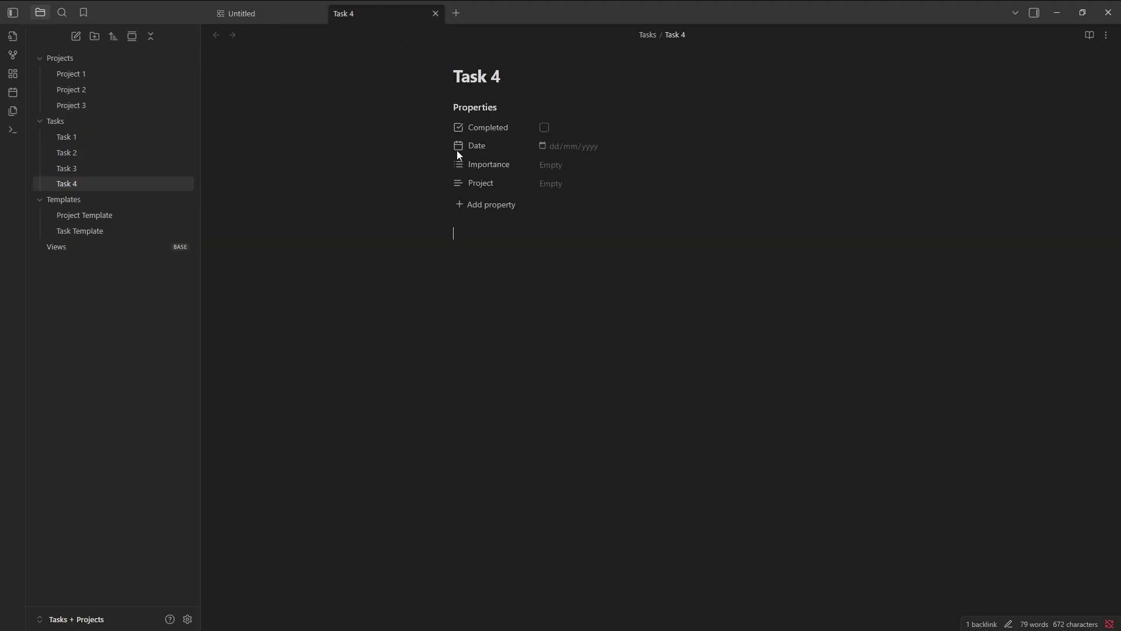
left_click(558, 183)
key("Return")
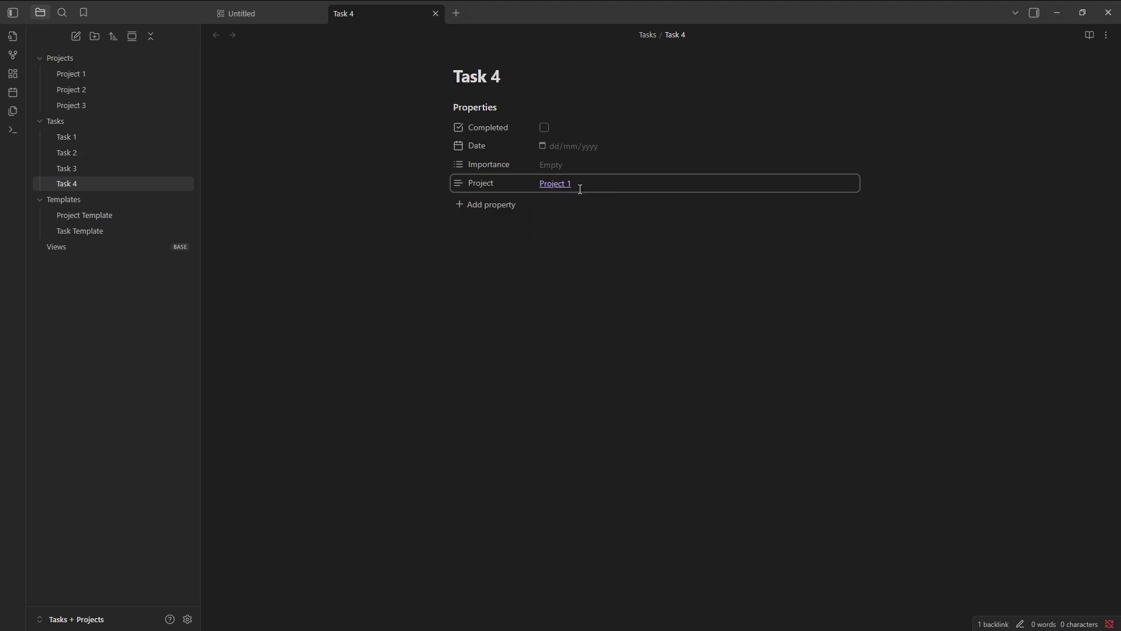
left_click(274, 13)
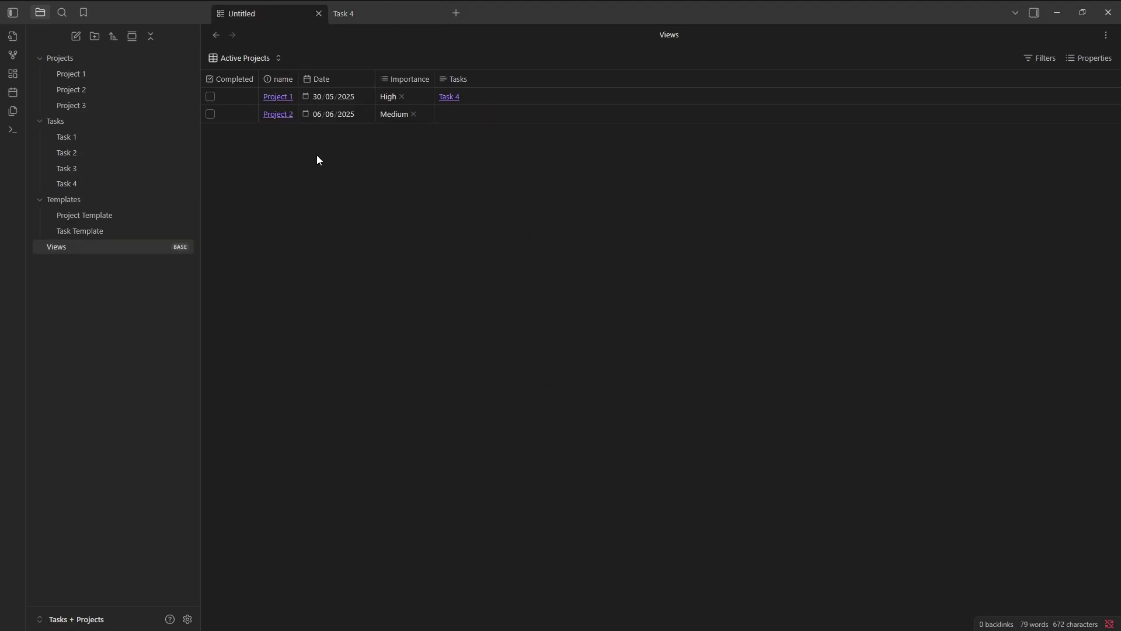
key("ctrl+Tab")
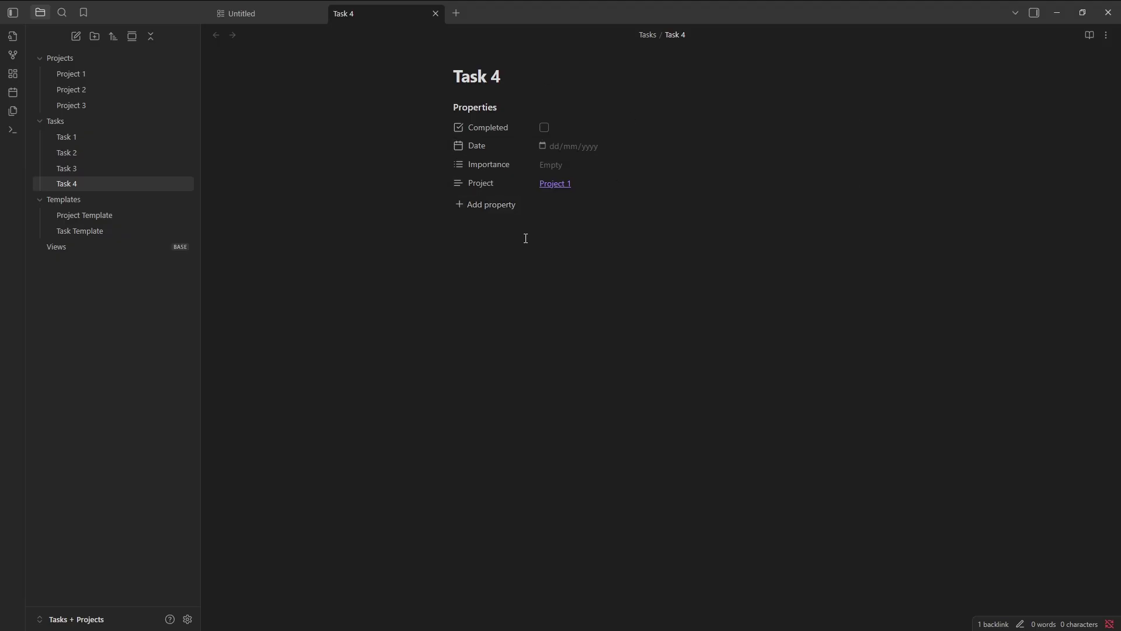
- Enable Show backlinks at the bottom of notes in Backlinks settings and open the Backlinks sidebar
left_click(188, 620)
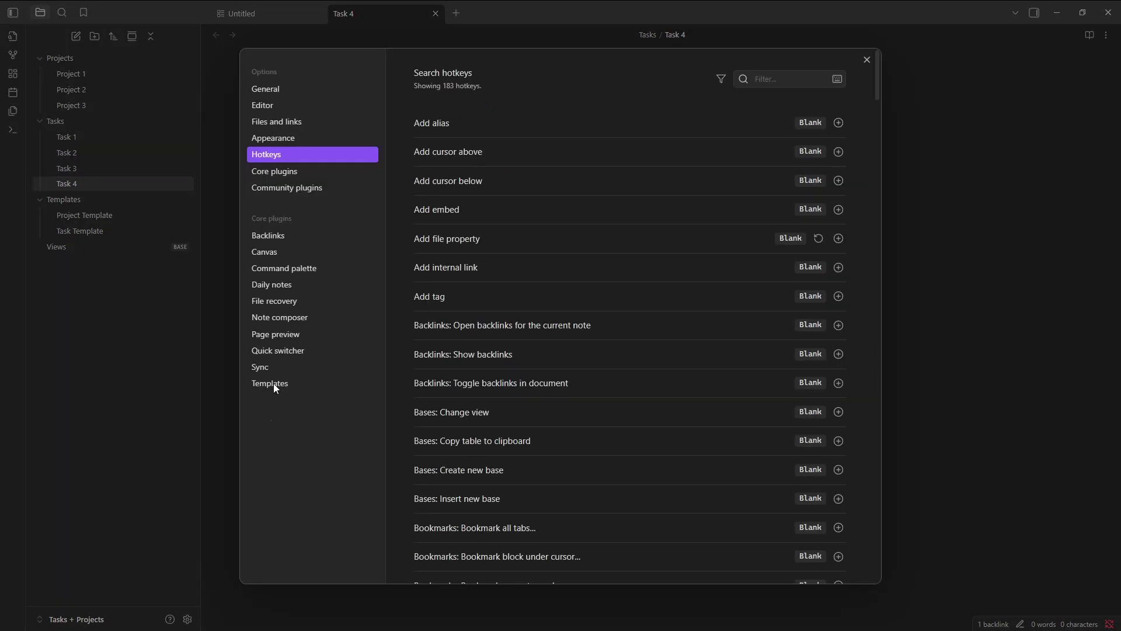
left_click(295, 237)
left_click(845, 79)
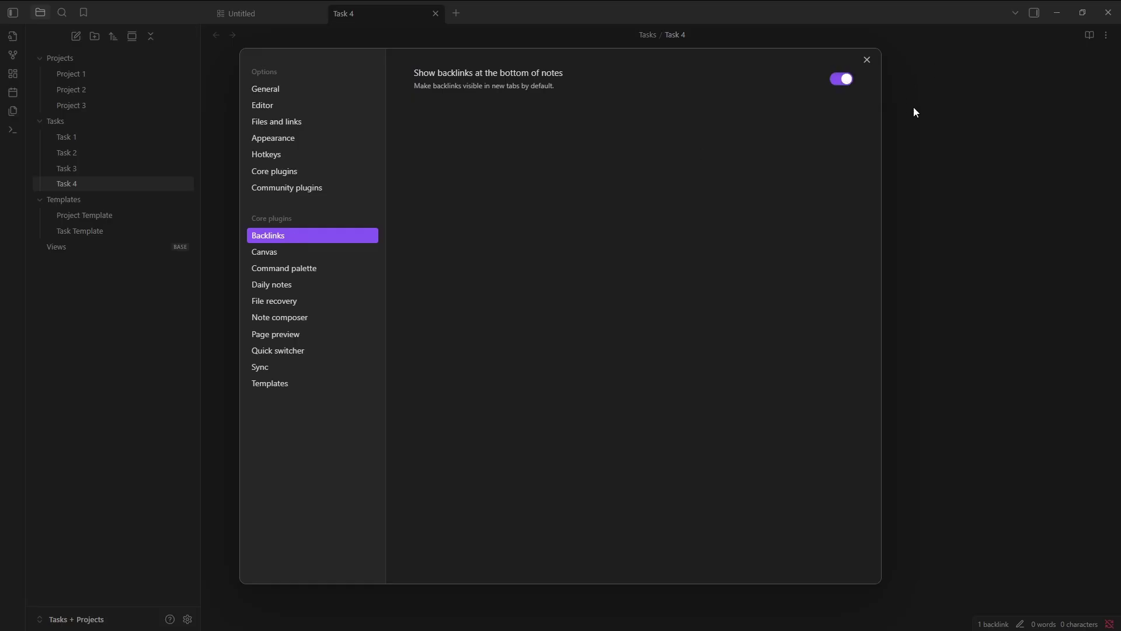
left_click(919, 111)
left_click(1032, 13)
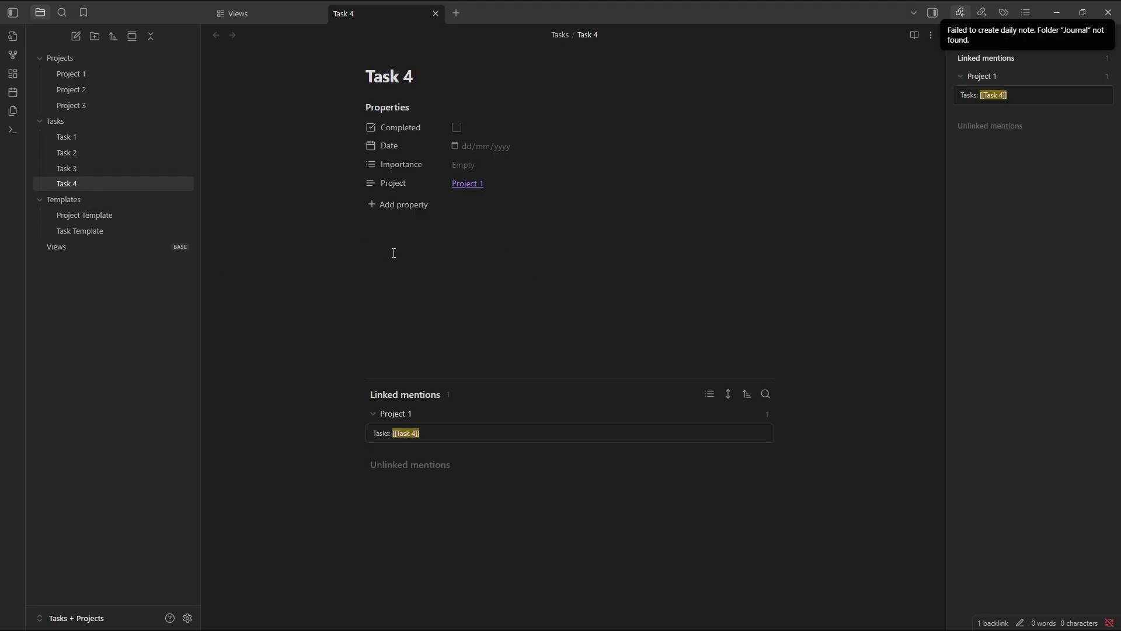
- Drag the Project 1 link out of Task 4's Project field, close Task 4, and reopen it from Project 1
left_click(379, 416)
left_click(465, 185)
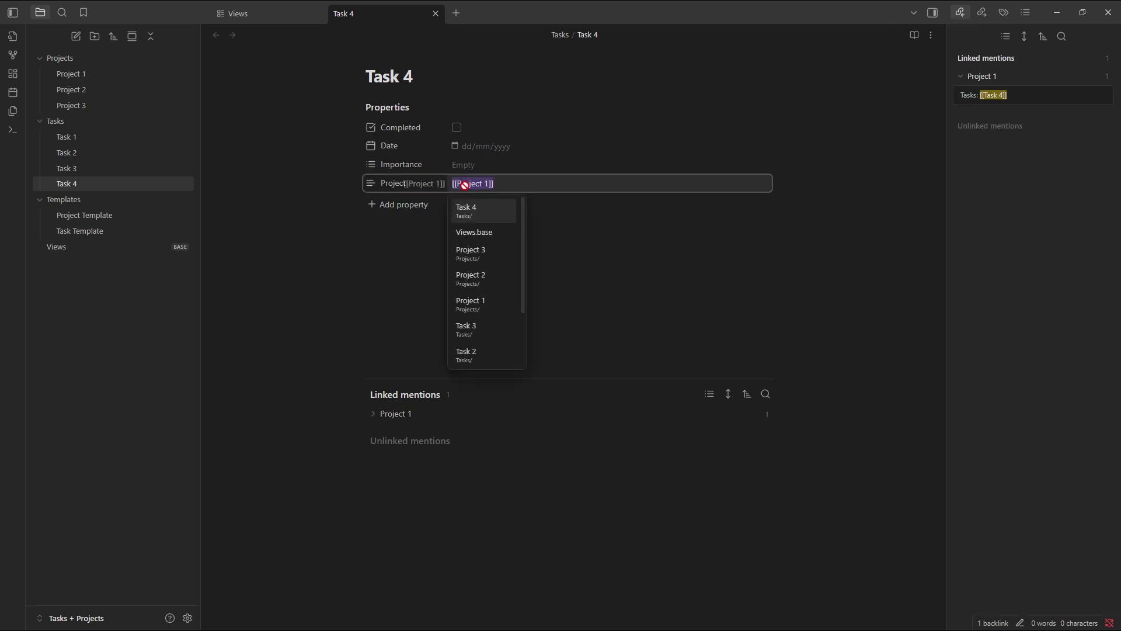
left_click_drag(465, 185, 465, 230)
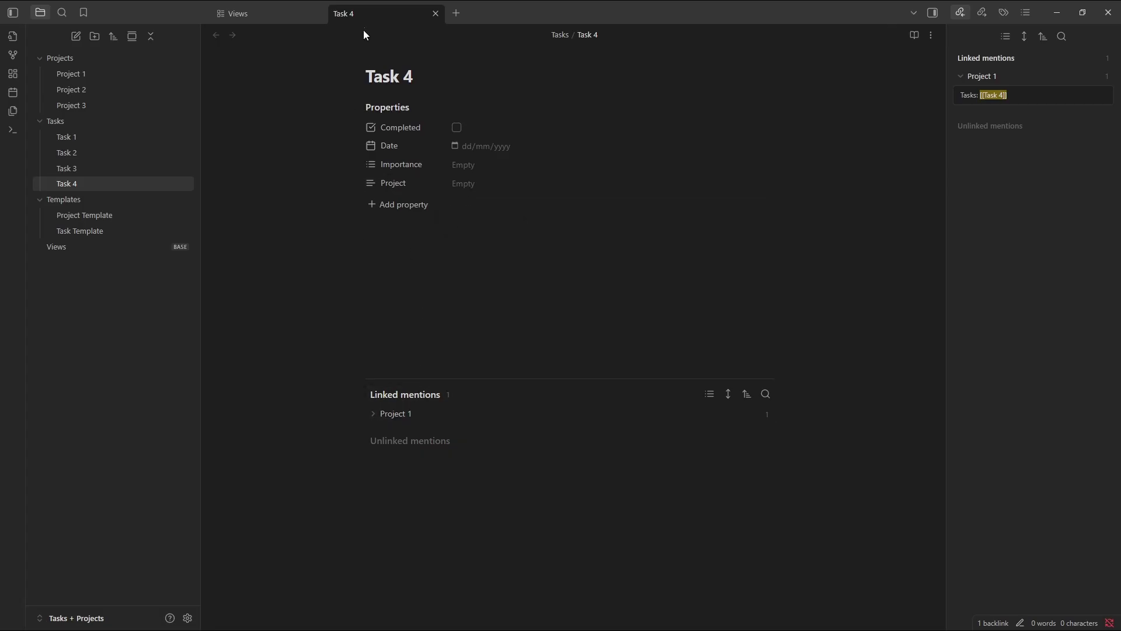
middle_click(362, 10)
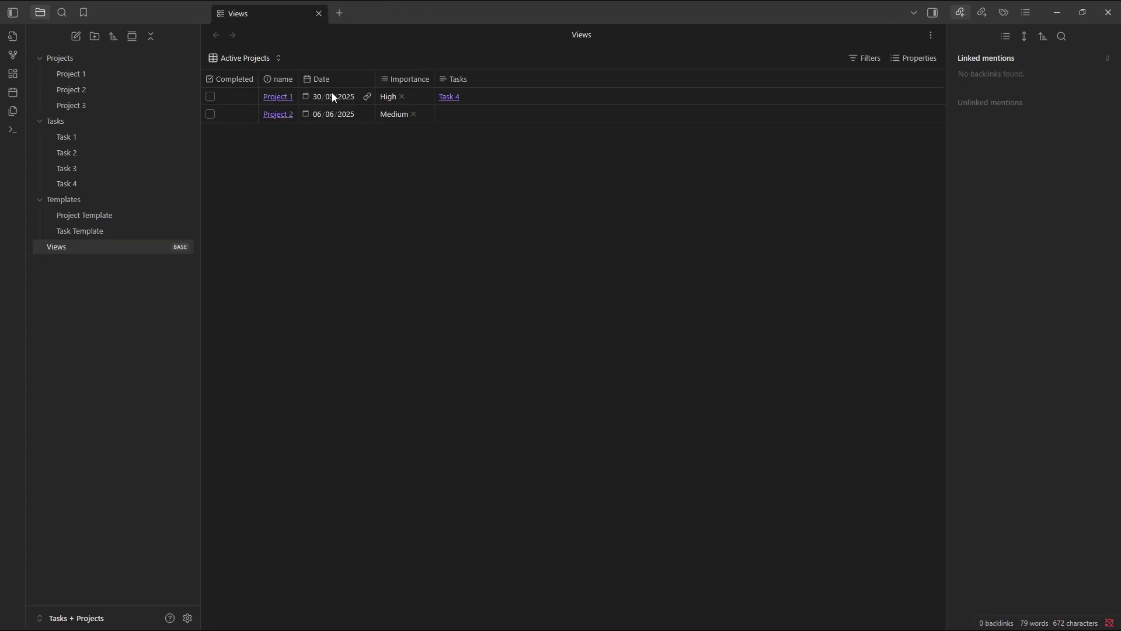
left_click(276, 96)
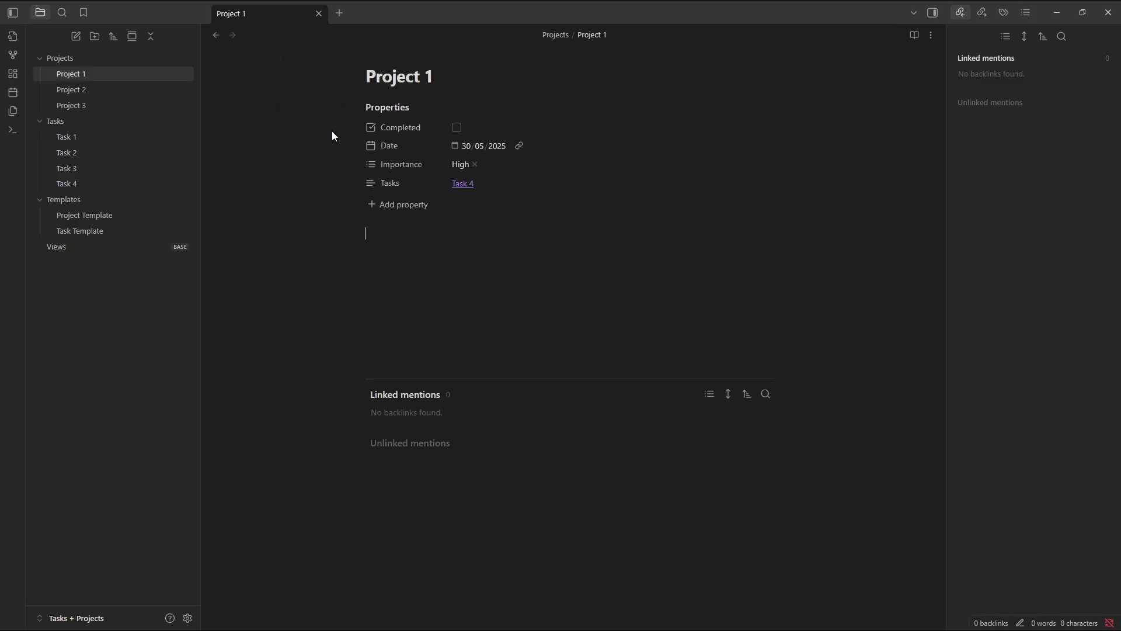
left_click(462, 183)
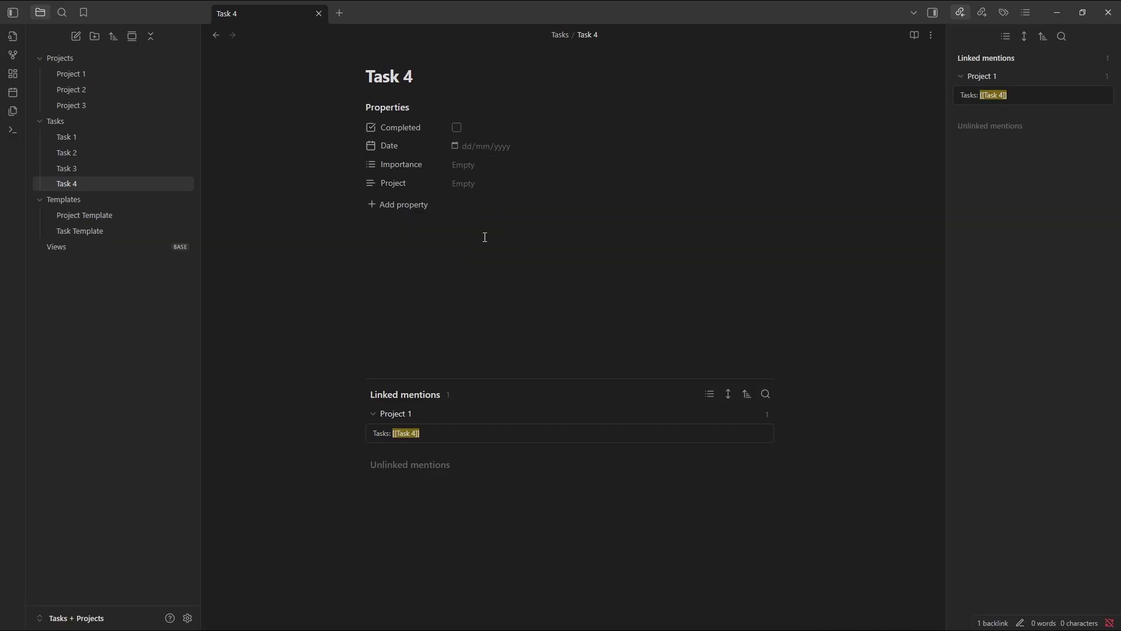
- Make Project 1's Tasks property a List and add a [[Task 3]] link
key("ctrl+alt+Left")
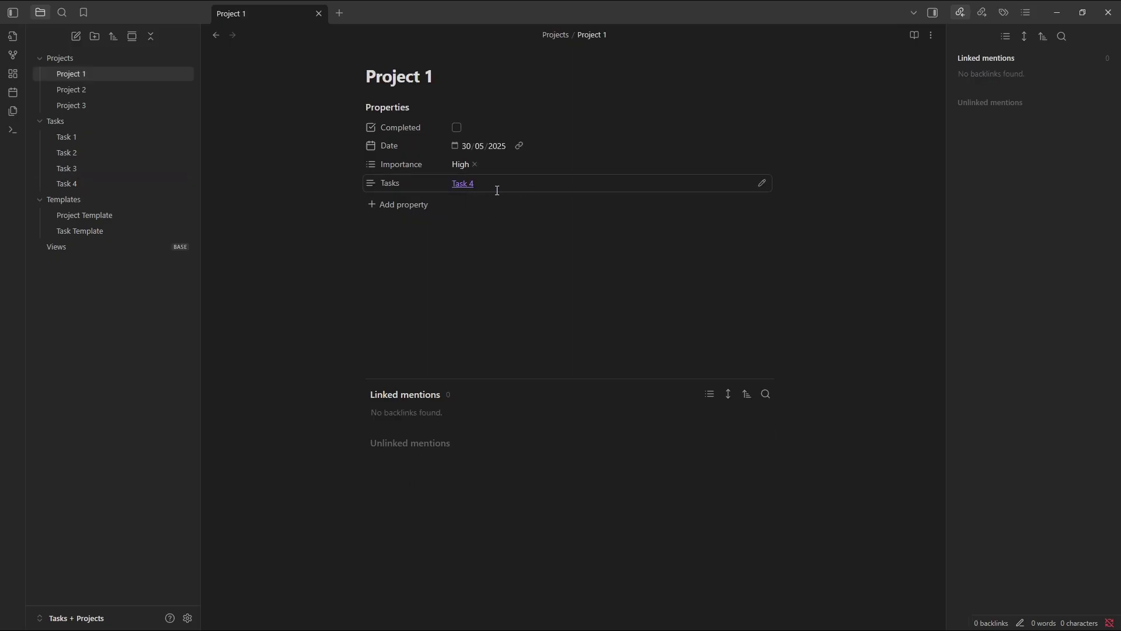
left_click(369, 183)
mouse_move(412, 202)
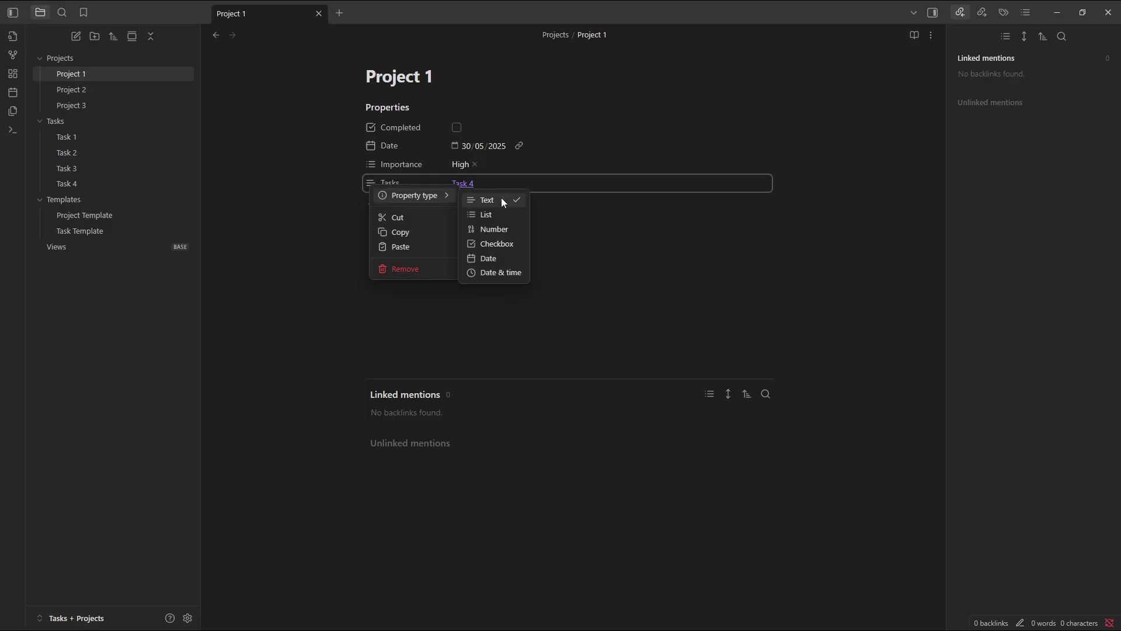
left_click(496, 214)
type("[[")
left_click(517, 326)
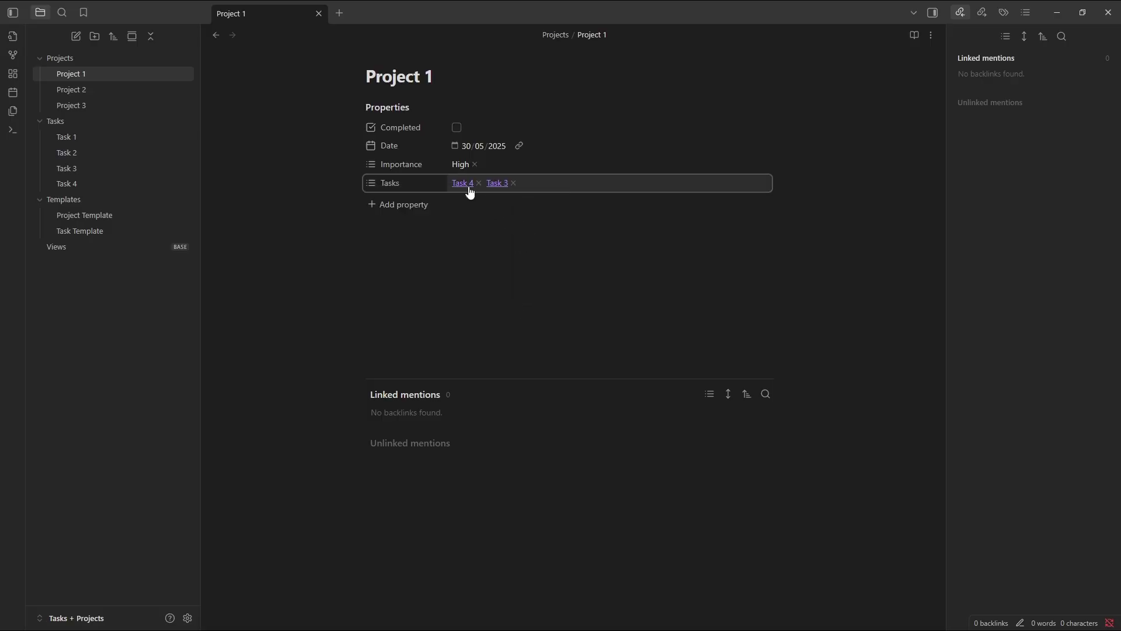
left_click(500, 238)
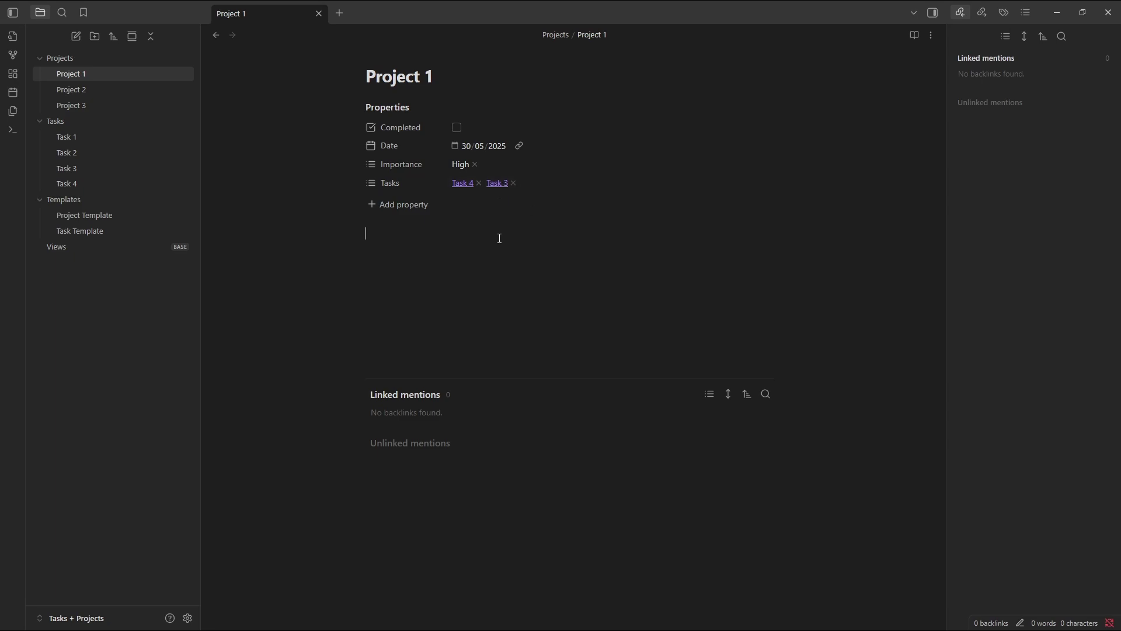
- Open Task 3 and Task 4 from the Tasks links and confirm each shows Project 1 as a backlink
left_click(499, 182)
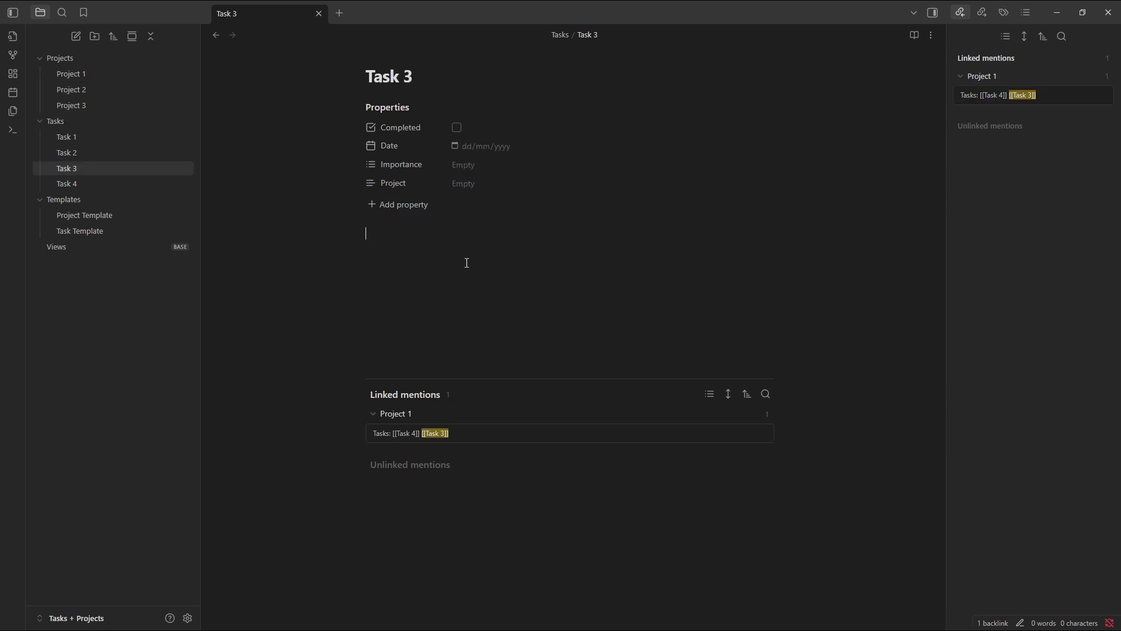
left_click(374, 438)
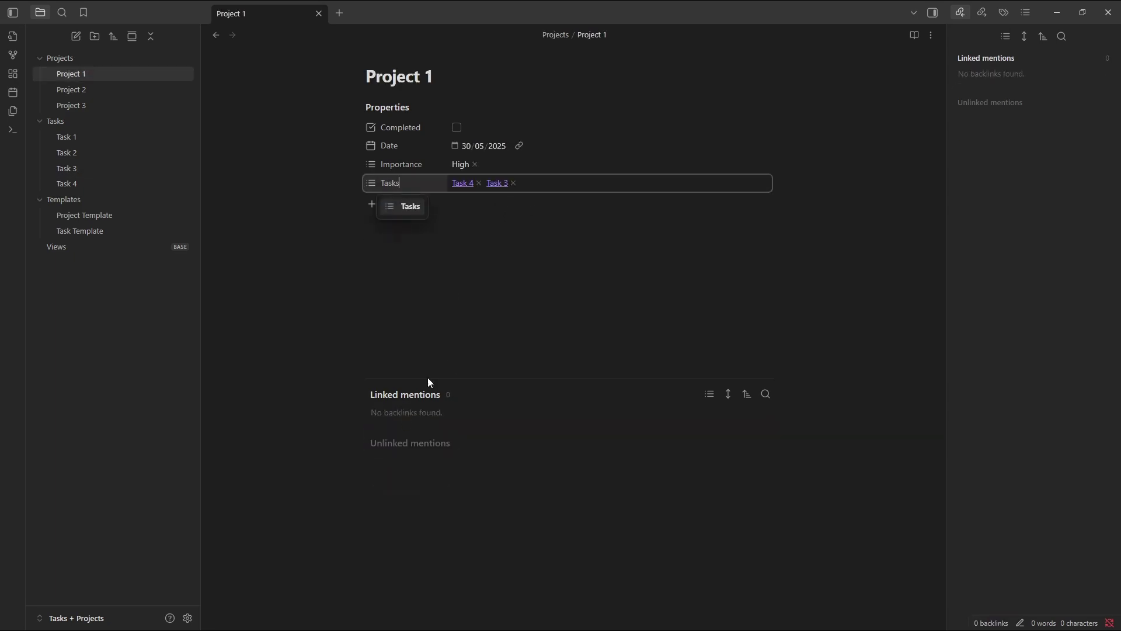
left_click(462, 185)
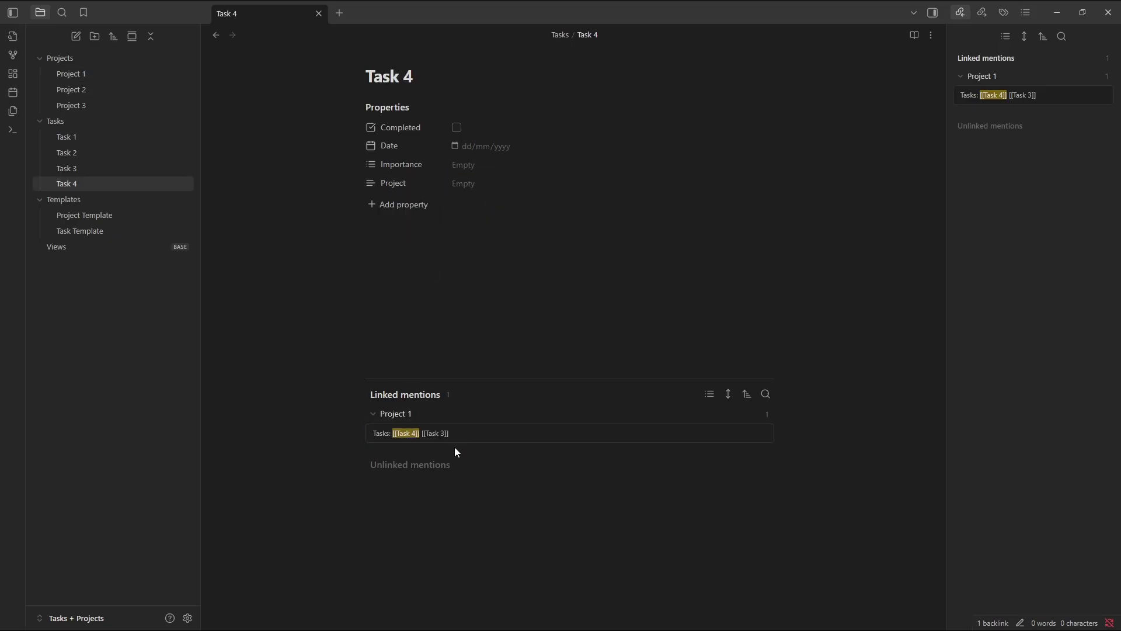
left_click(377, 436)
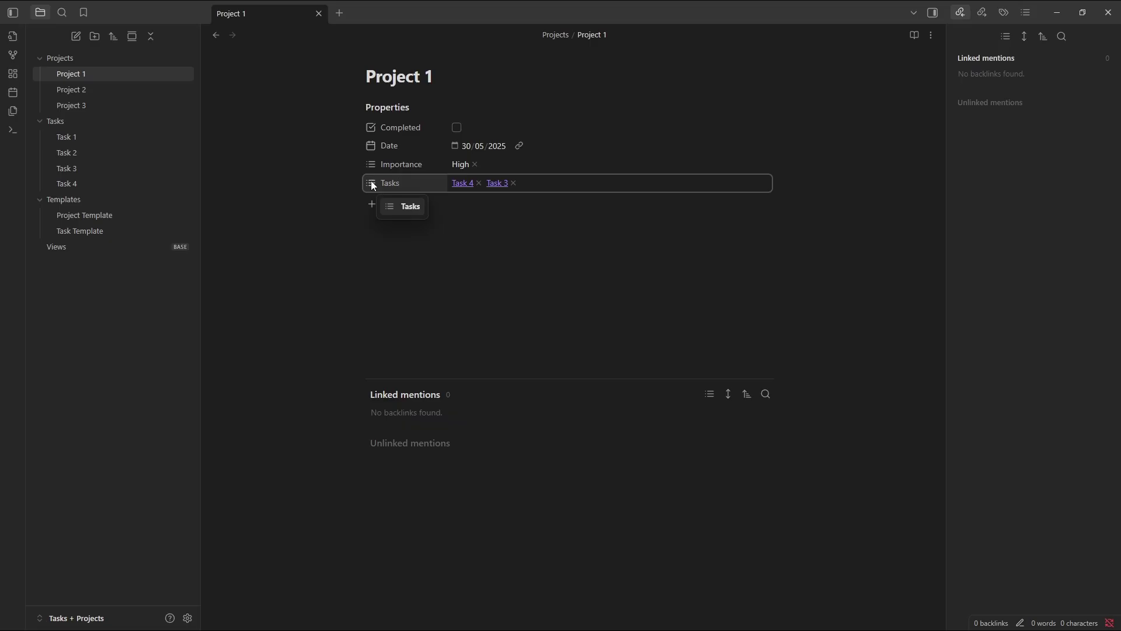
left_click(385, 239)
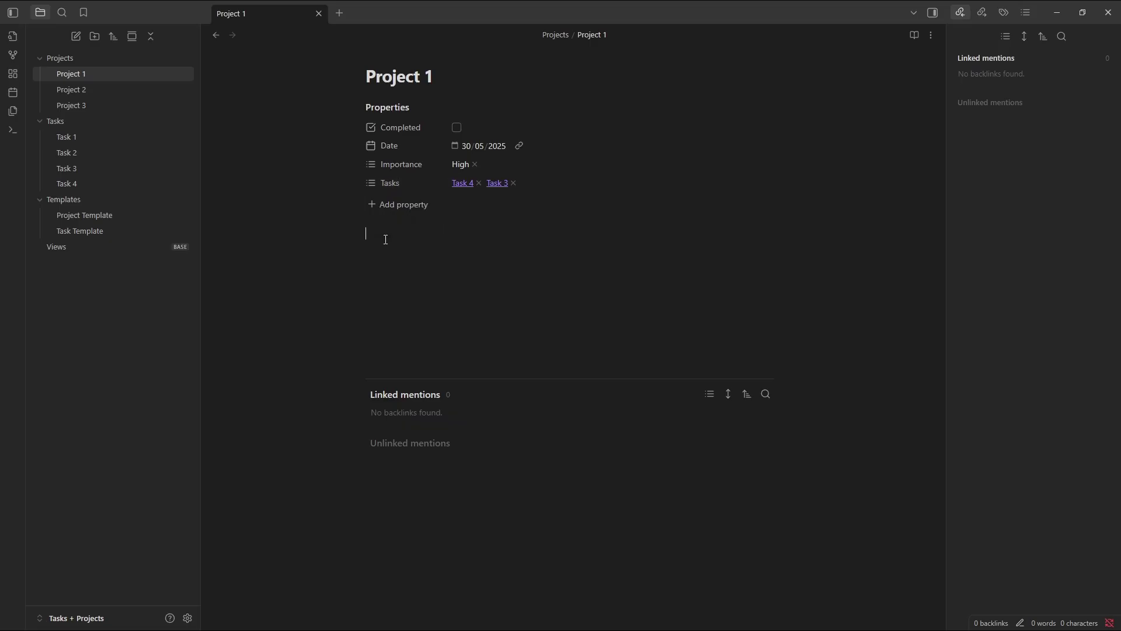
- View Project 1's raw frontmatter in Source mode, inspect the Task 4 and Task 3 entries, then return to formatted view
left_click(931, 35)
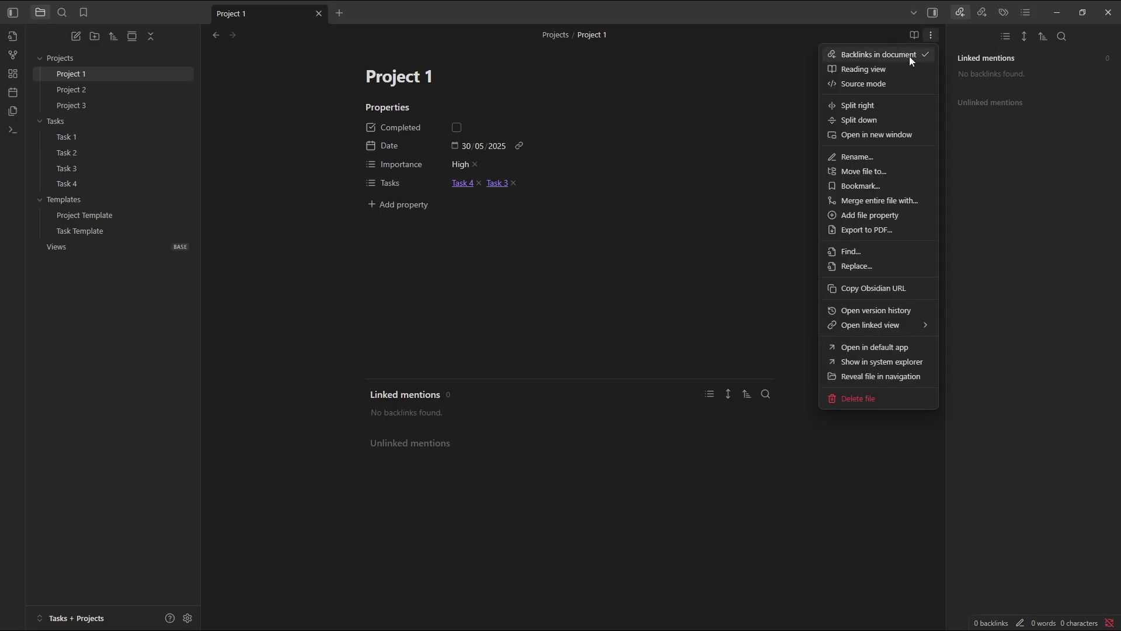
left_click(886, 83)
left_click_drag(467, 184, 362, 190)
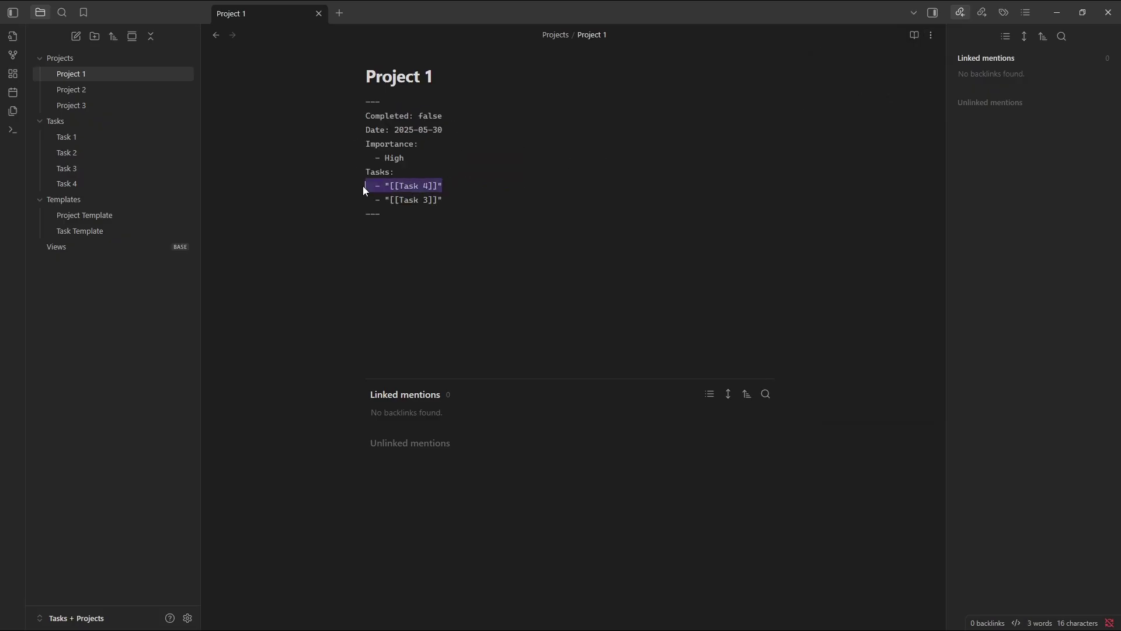
left_click_drag(462, 199, 343, 203)
left_click(478, 164)
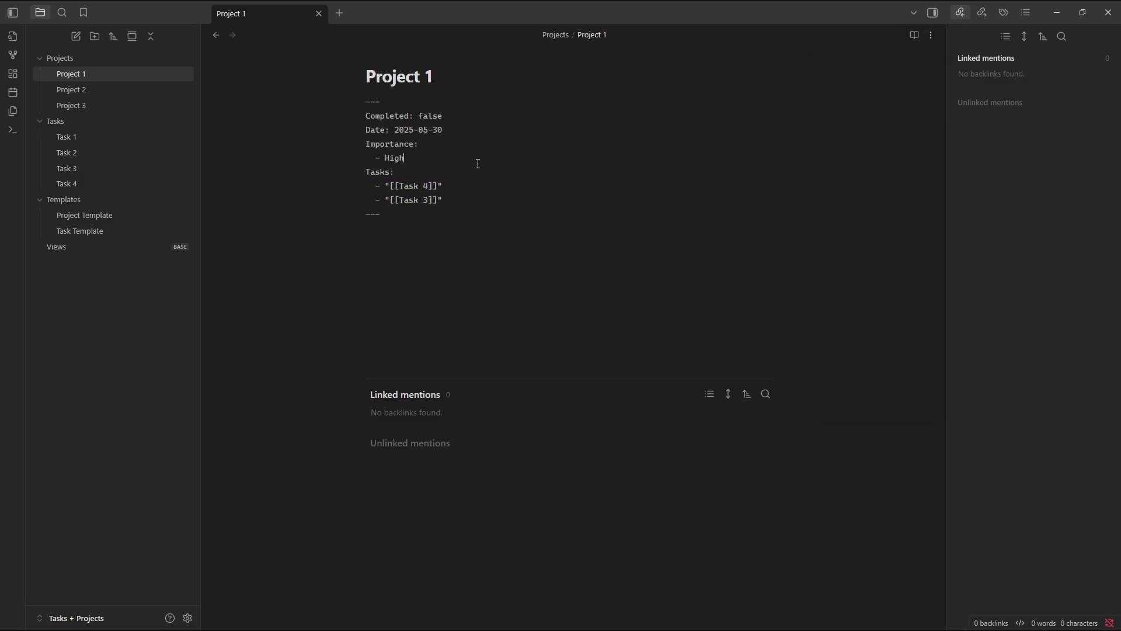
left_click(932, 36)
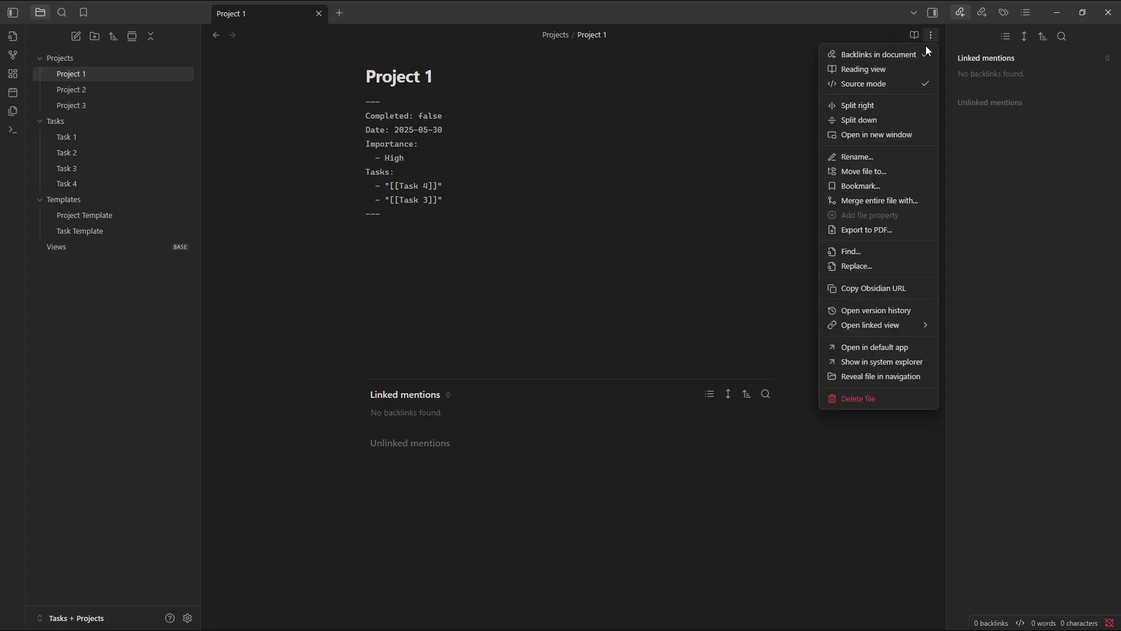
left_click(852, 83)
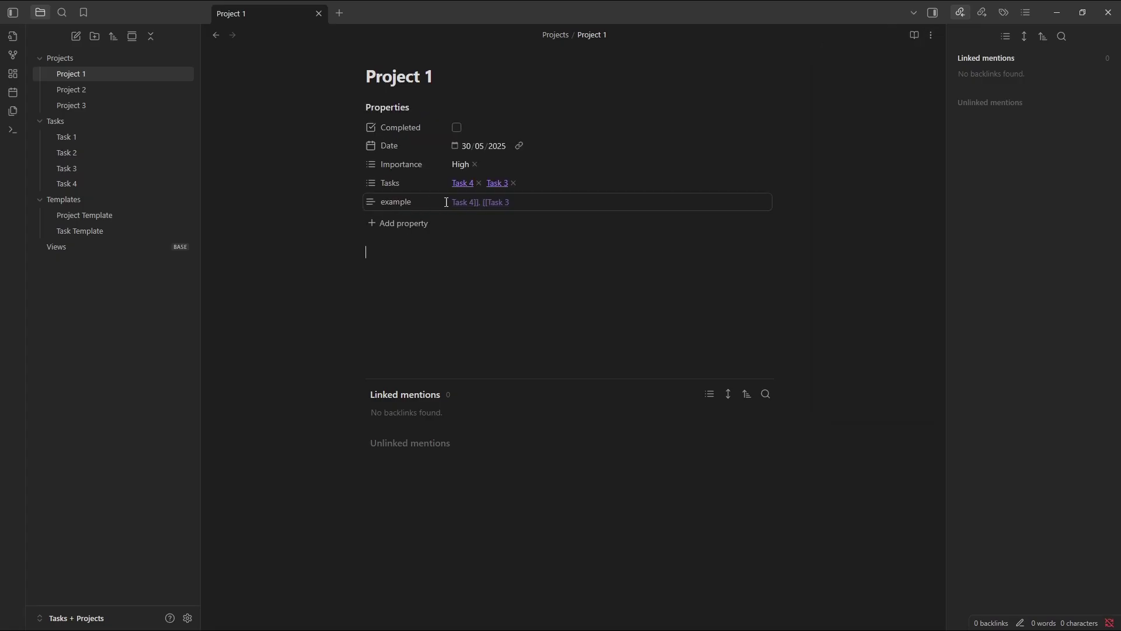
- Switch back to Source mode and delete the example property line from the frontmatter
left_click(931, 35)
left_click(875, 88)
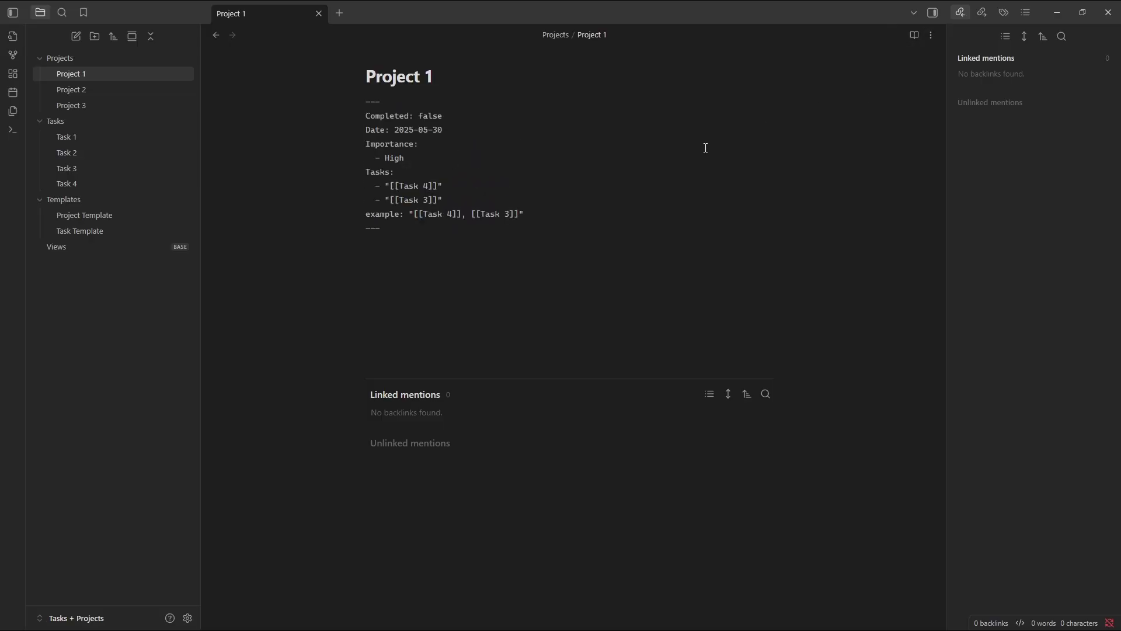
left_click_drag(413, 214, 528, 214)
left_click(484, 214)
left_click_drag(424, 215, 522, 214)
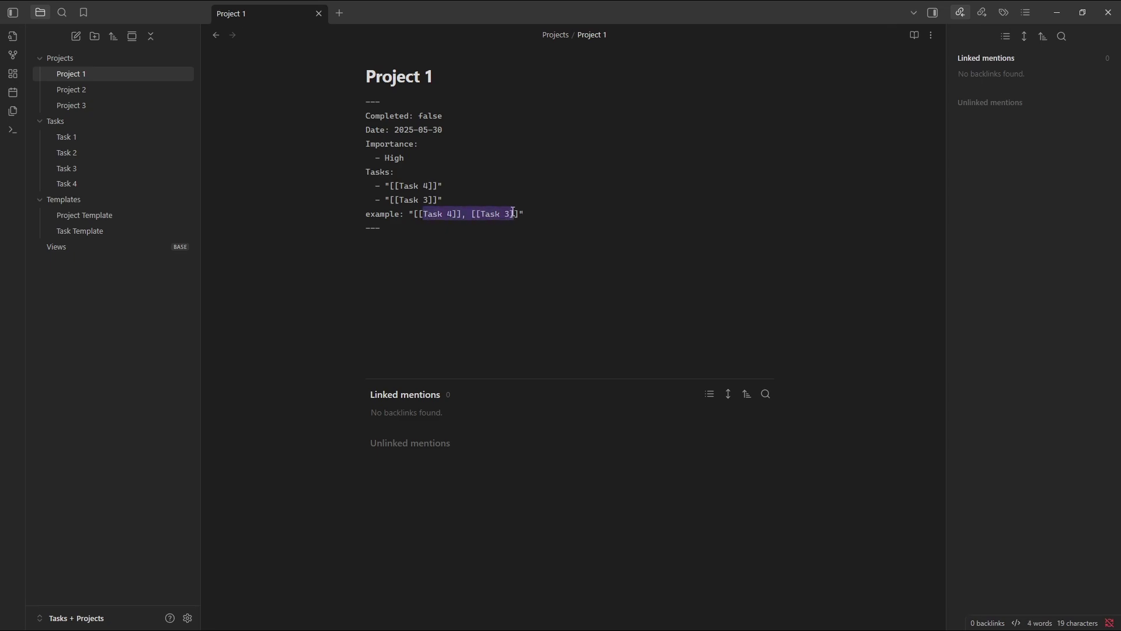
left_click(455, 225)
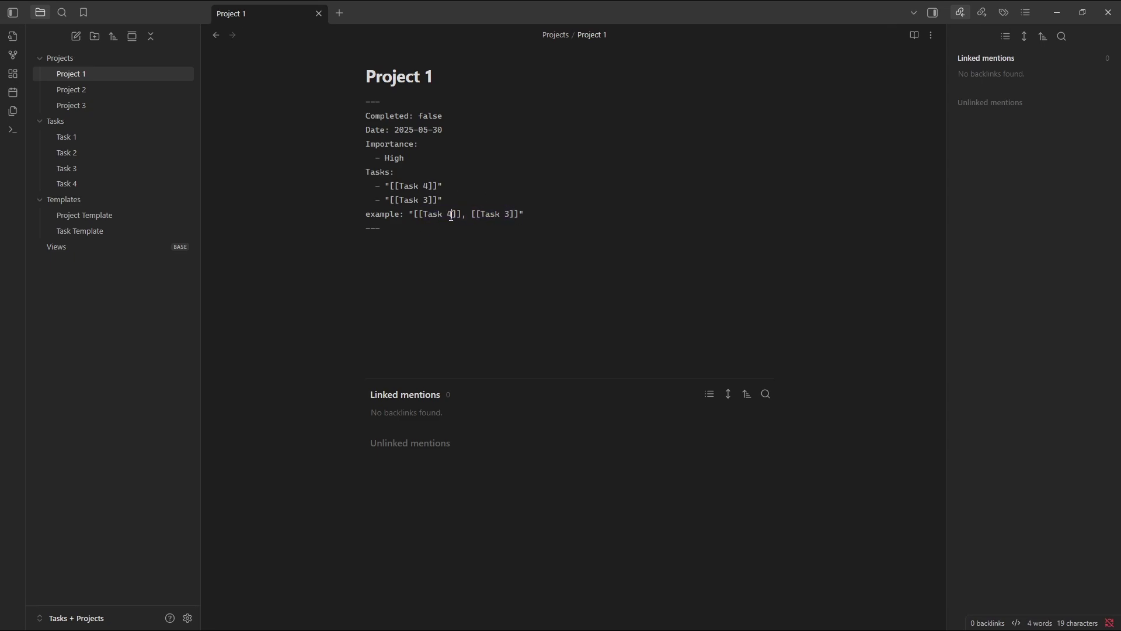
left_click_drag(422, 215, 370, 214)
left_click(418, 199)
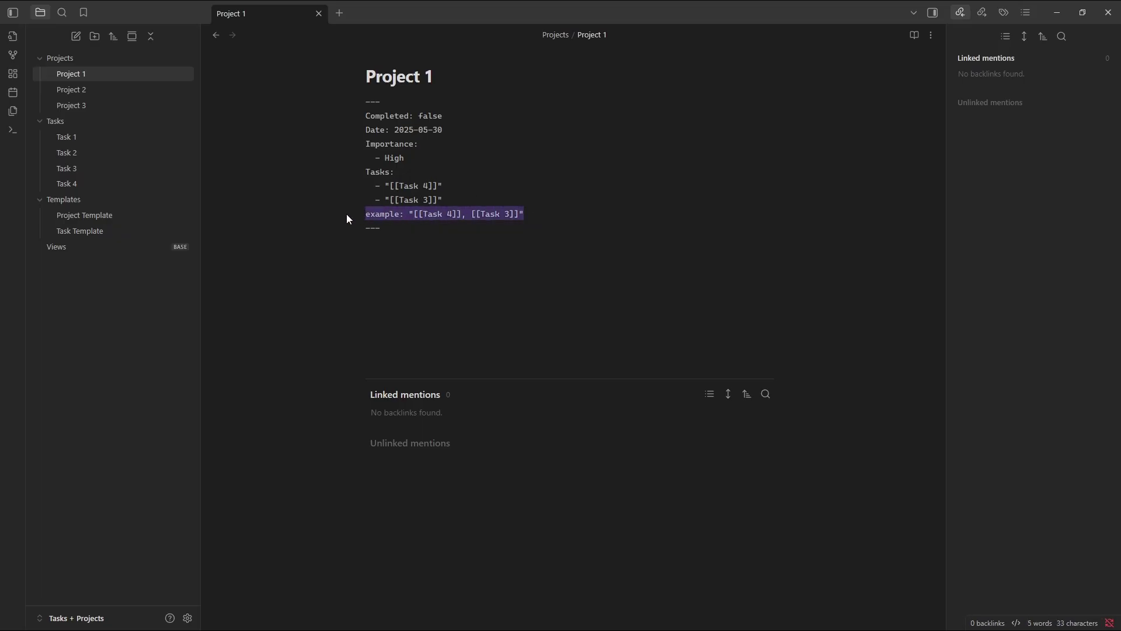
key("BackSpace")
key("BackSpace")
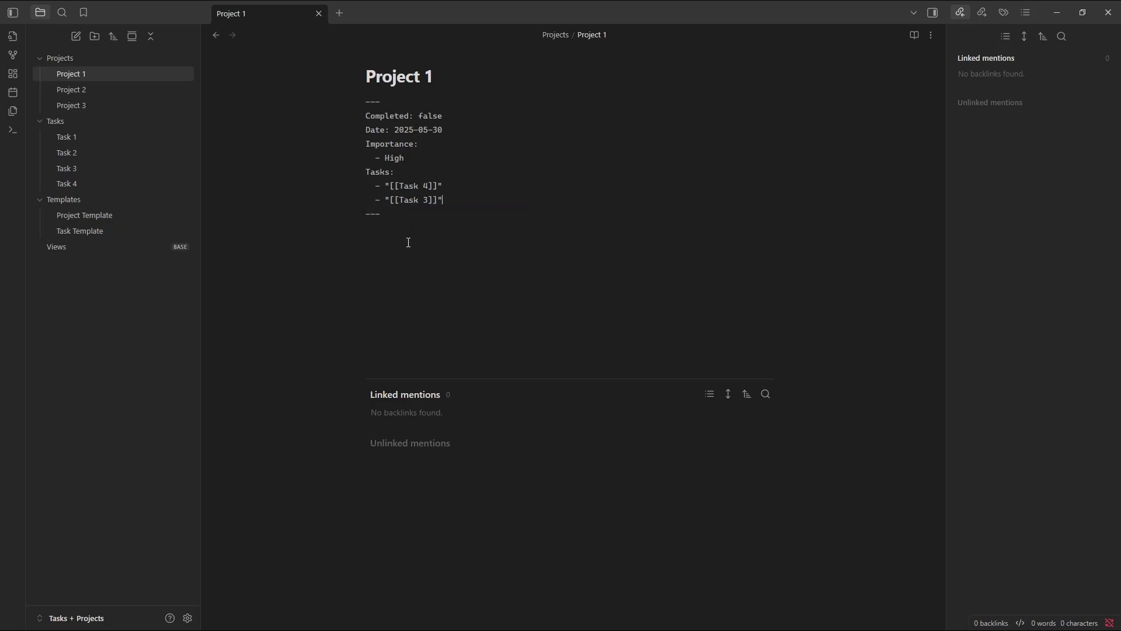
left_click(930, 35)
- Open the Views base and add Task 4 to Project 2's empty Tasks cell
left_click(94, 246)
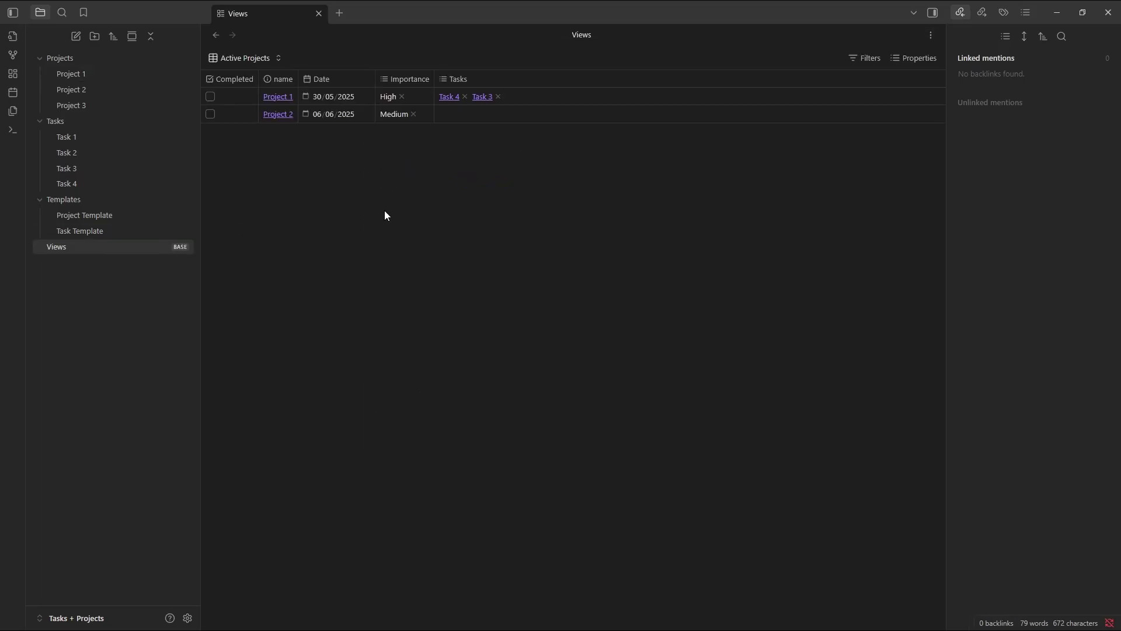
left_click(455, 114)
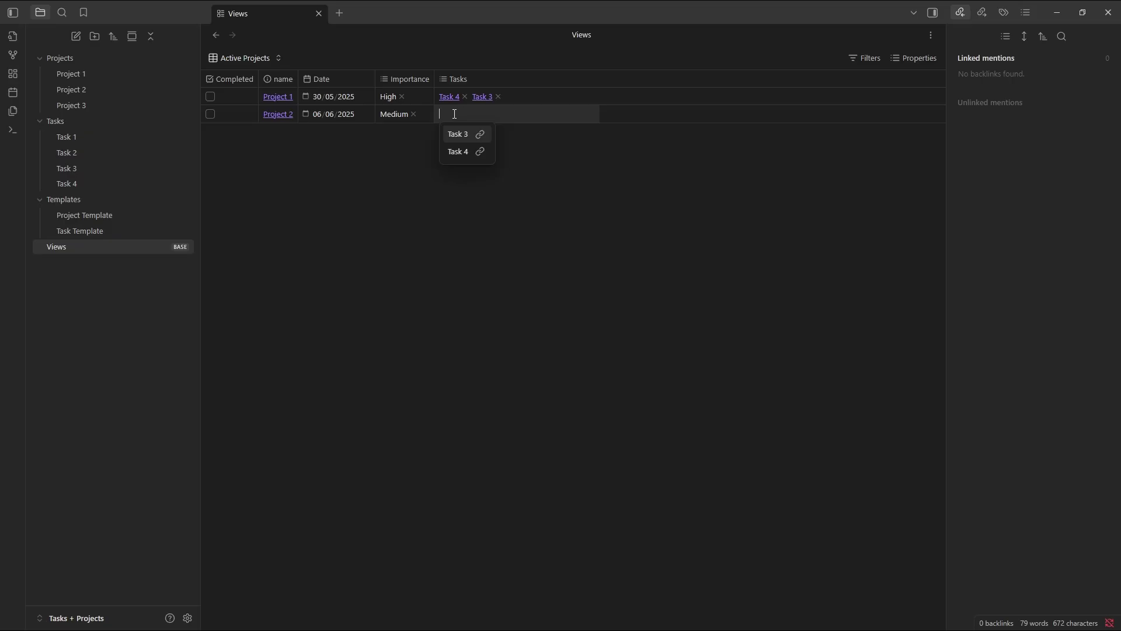
left_click(461, 152)
left_click(425, 173)
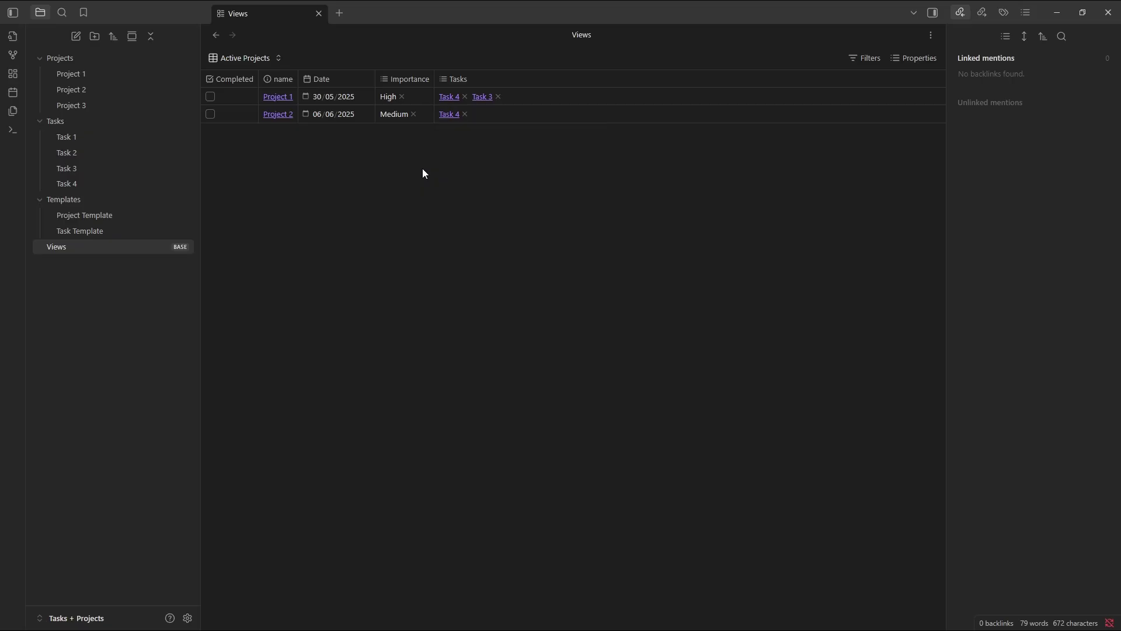
- Replace Task 4 with Task 1 and Task 2 in Project 2's Tasks cell
left_click(479, 114)
type("[[")
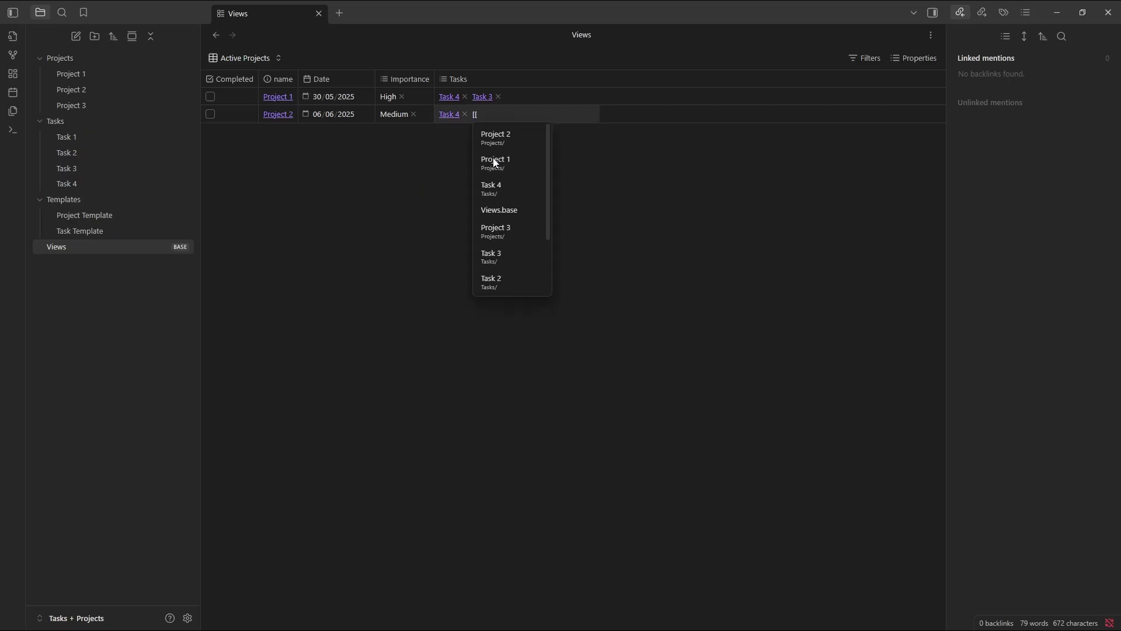
scroll(508, 199, "down", 2)
left_click(505, 233)
left_click(457, 183)
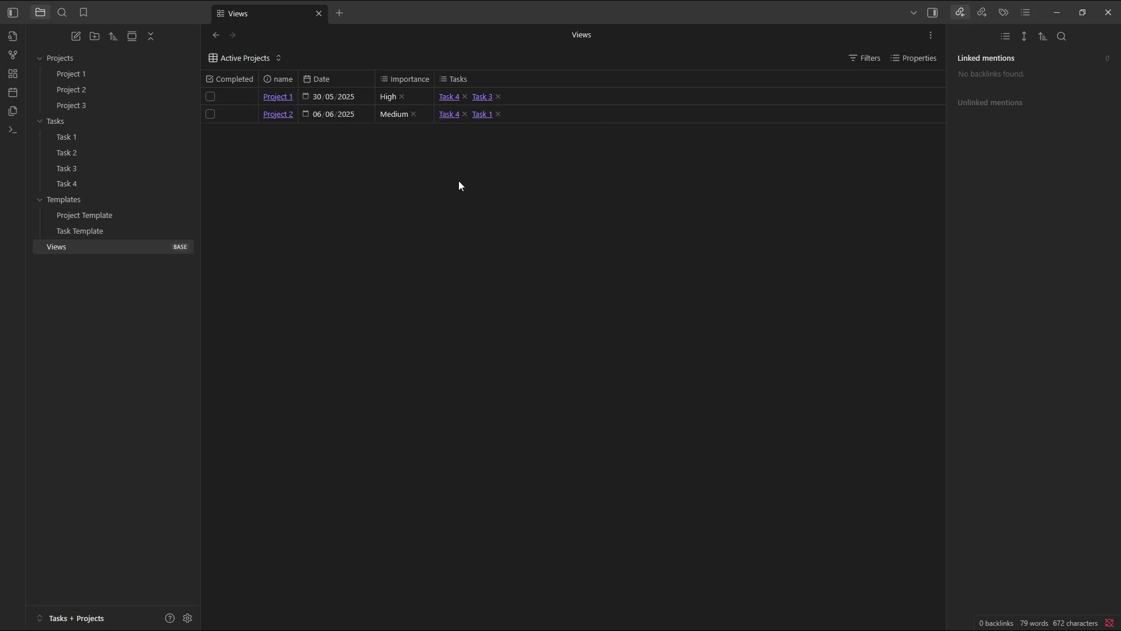
left_click(464, 113)
left_click(493, 113)
left_click(502, 135)
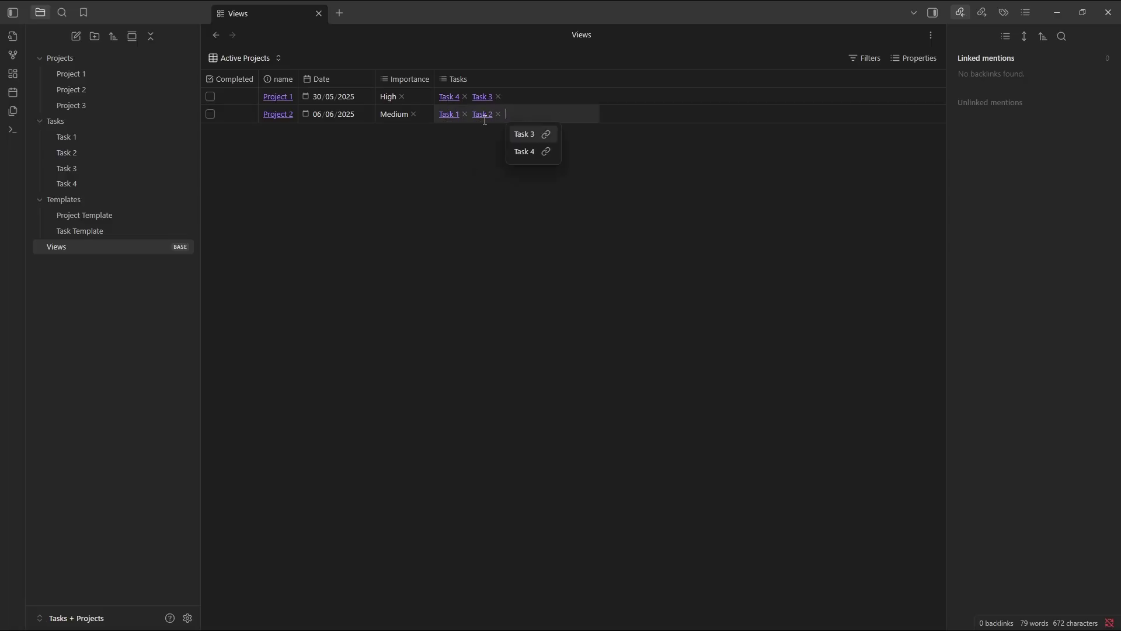
left_click(468, 164)
- Switch the table to the Tasks view showing Completed, Date, Importance and Project columns
left_click(242, 58)
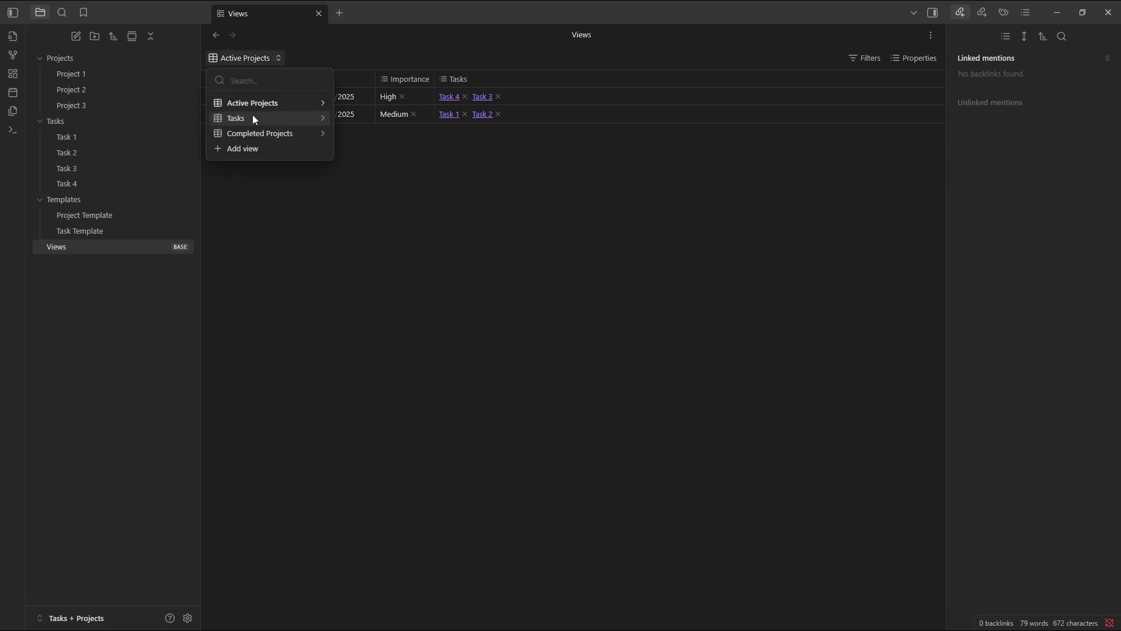
left_click(254, 115)
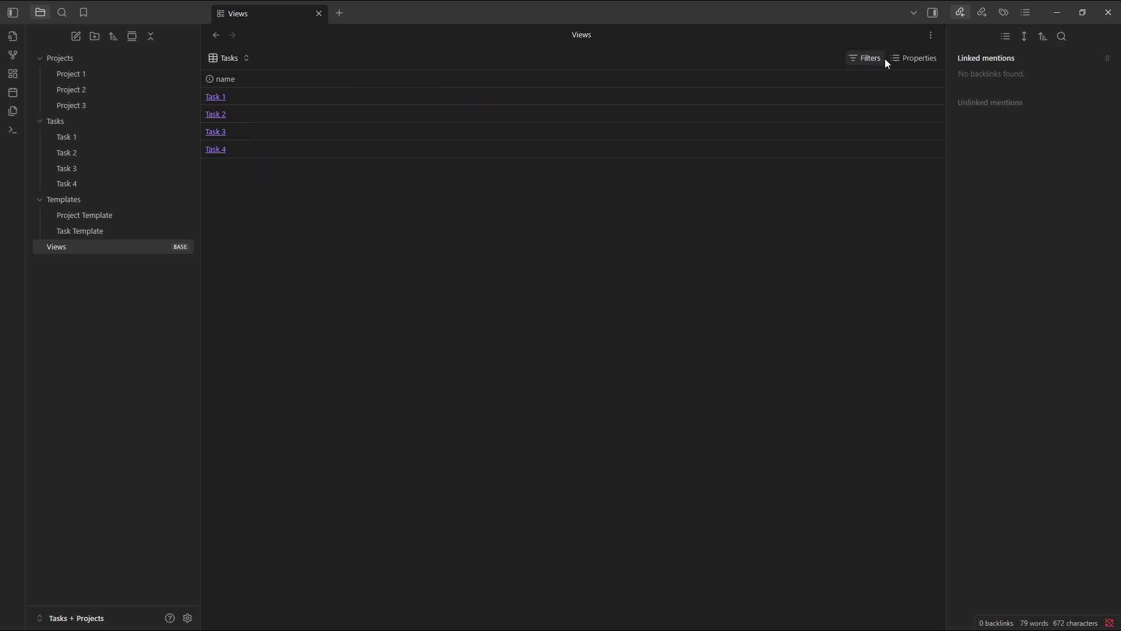
left_click(906, 58)
left_click(894, 105)
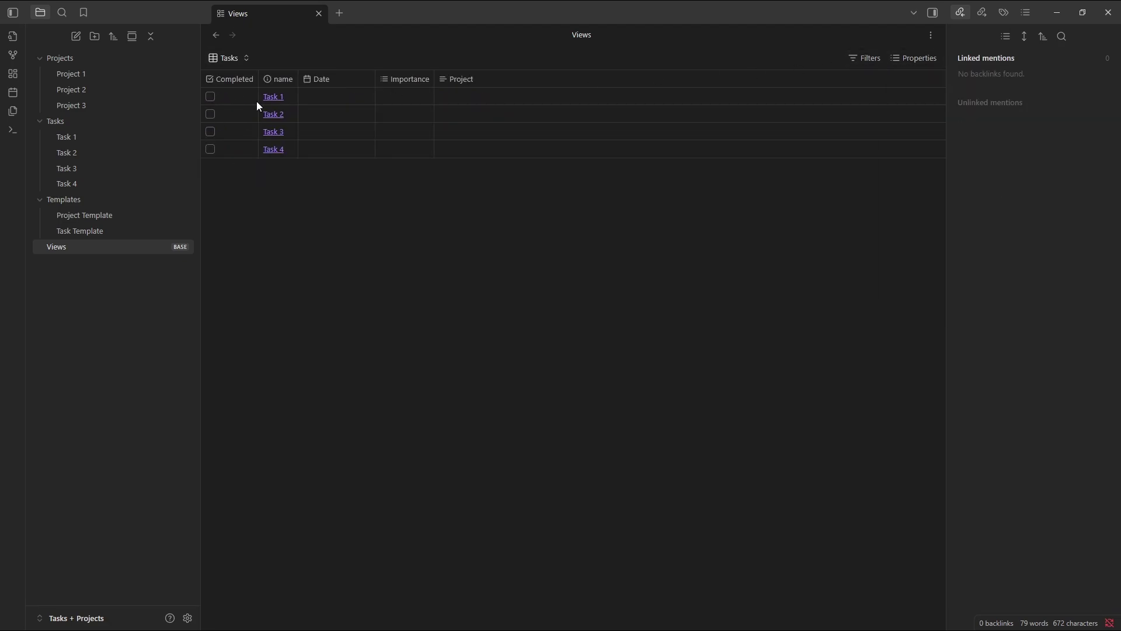
- Set Task 1's Project cell to Project 2 and pin the Views tab
left_click(467, 94)
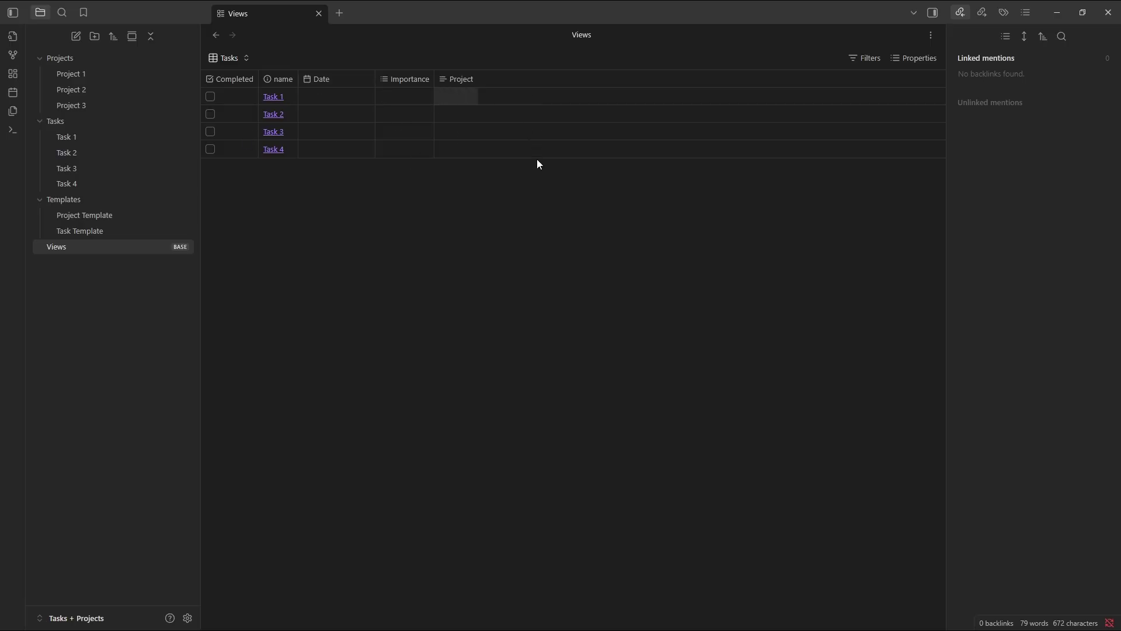
type("Proj")
key("BackSpace")
key("BackSpace")
key("BackSpace")
key("BackSpace")
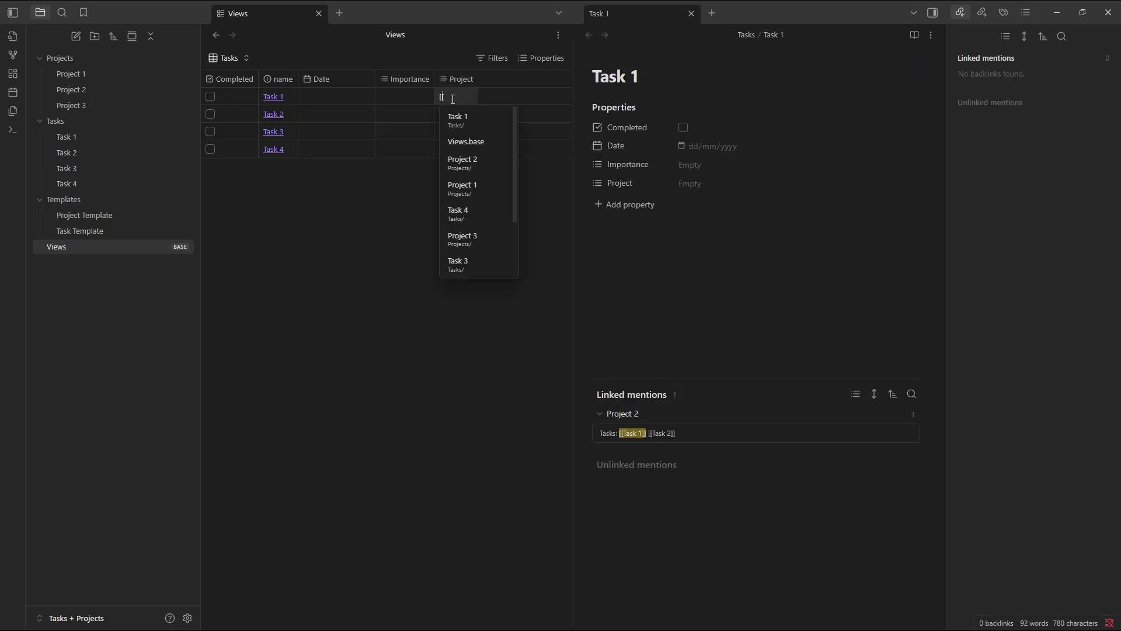
type("Proj")
left_click(463, 145)
right_click(255, 14)
left_click(292, 50)
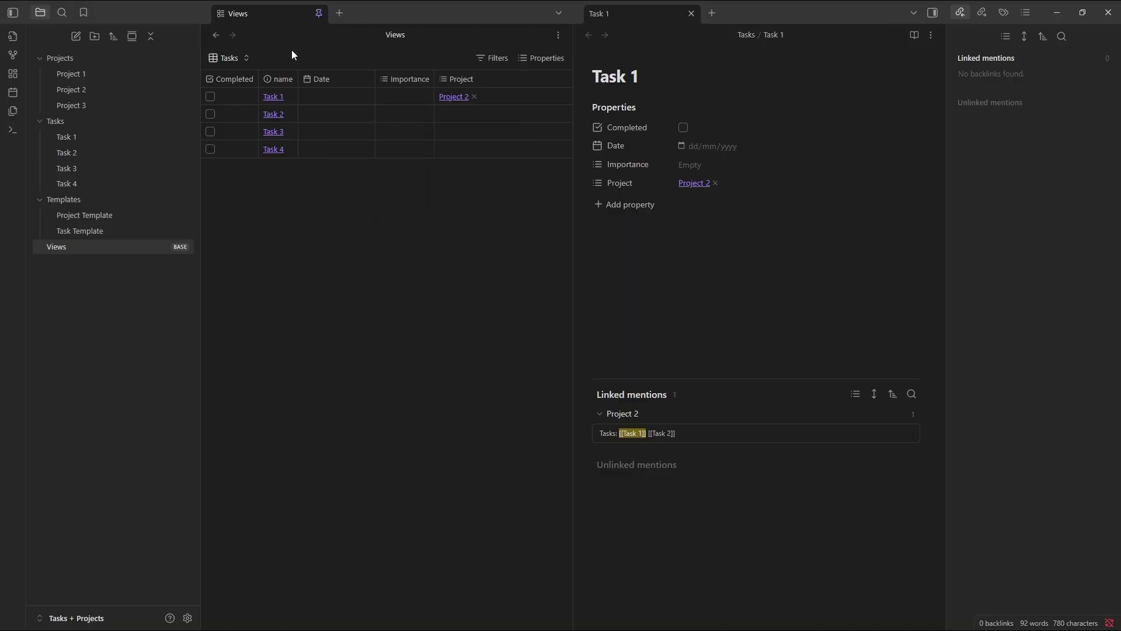
- Open Task 2 beside the table, set its Project to Project 2, then open Task 4
left_click(274, 115)
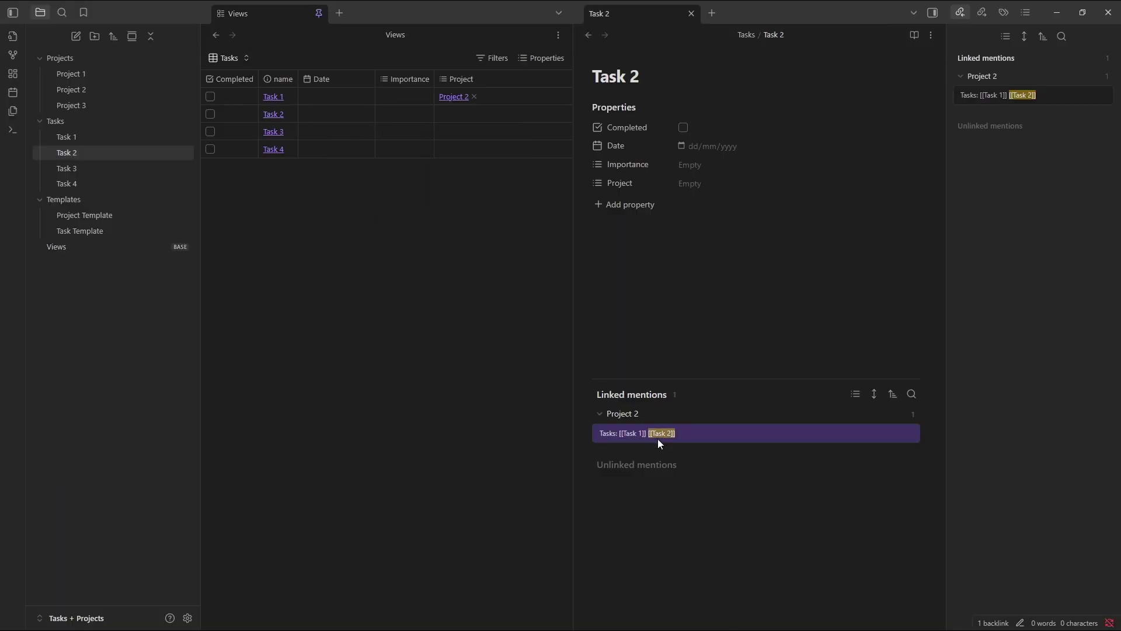
left_click(449, 121)
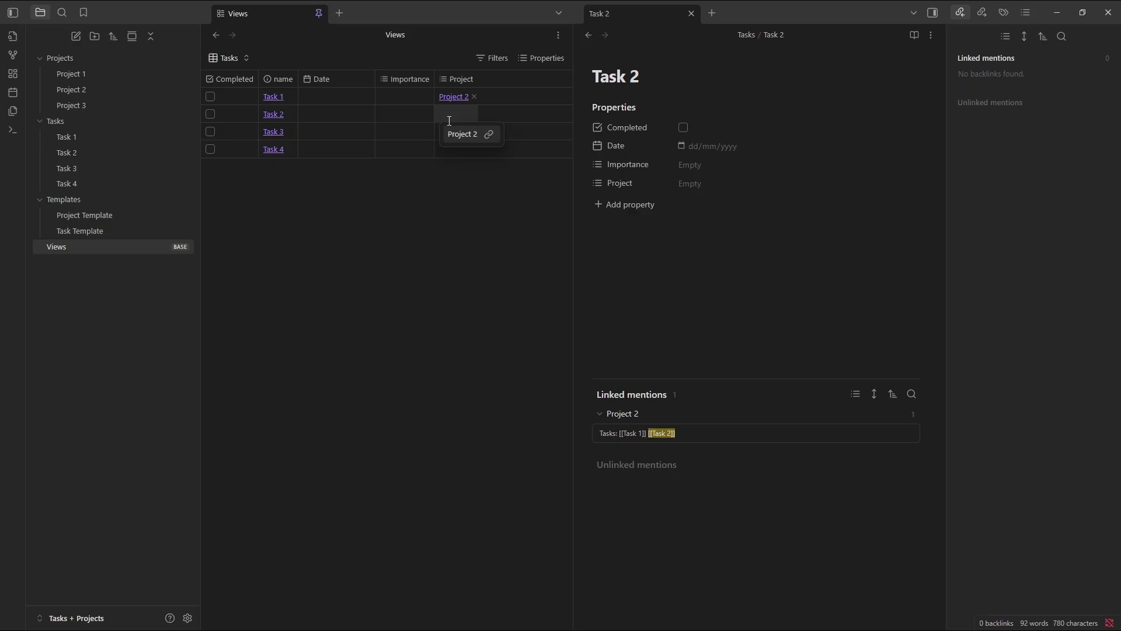
left_click(462, 133)
left_click(274, 149)
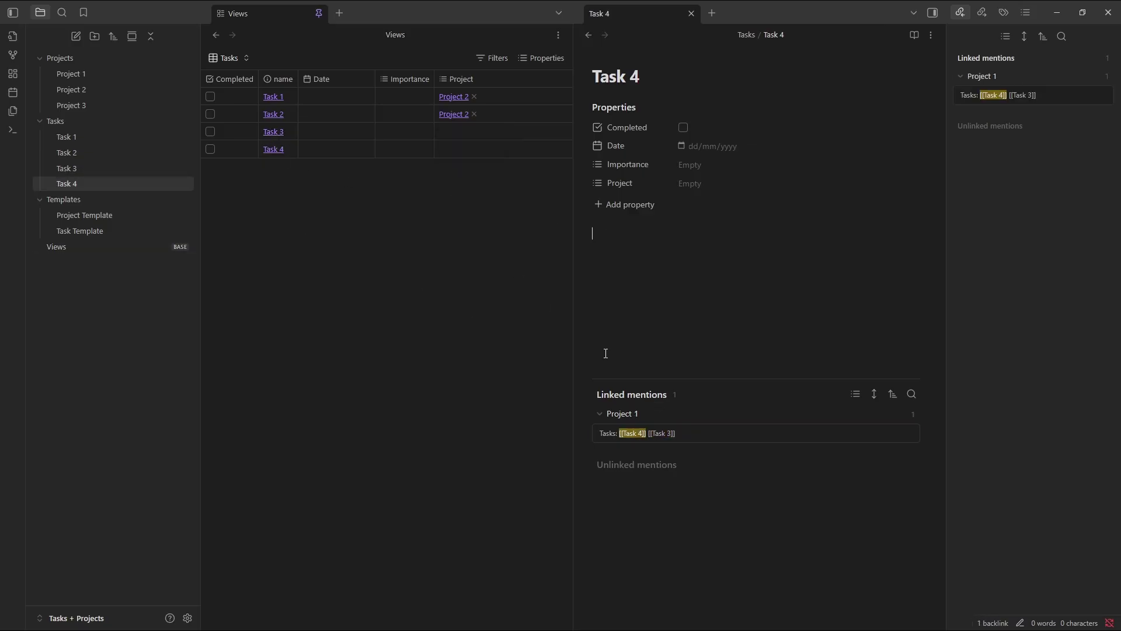
- Assign Project 1 to Task 3's Project value and create a new Untitled base with Ctrl+Shift+B
left_click(444, 135)
type("1")
left_click(462, 150)
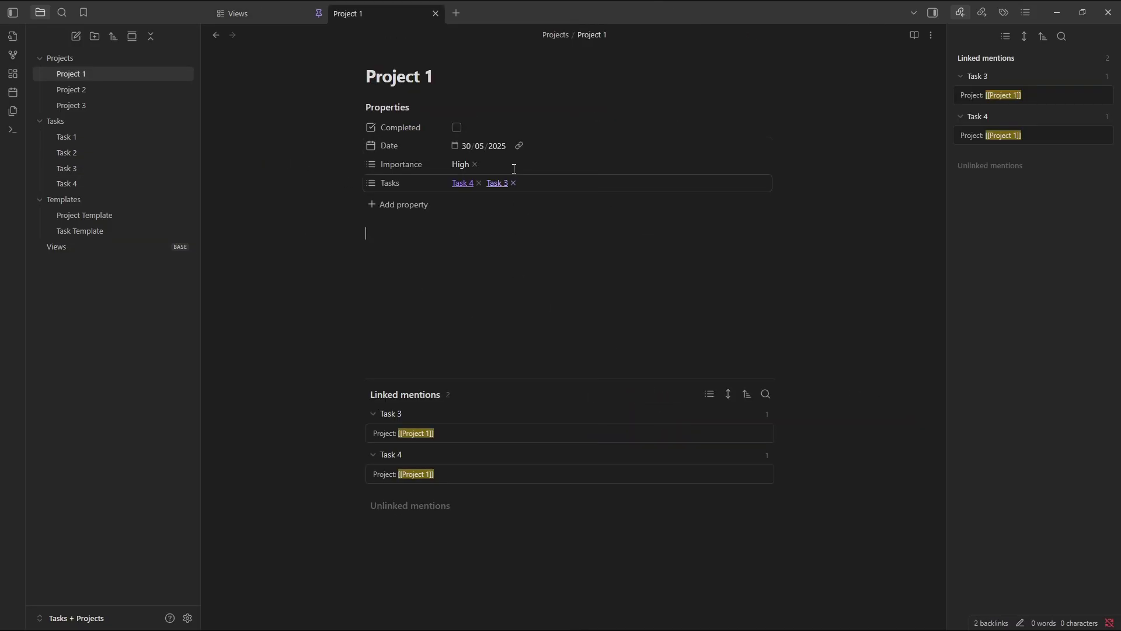
left_click(414, 285)
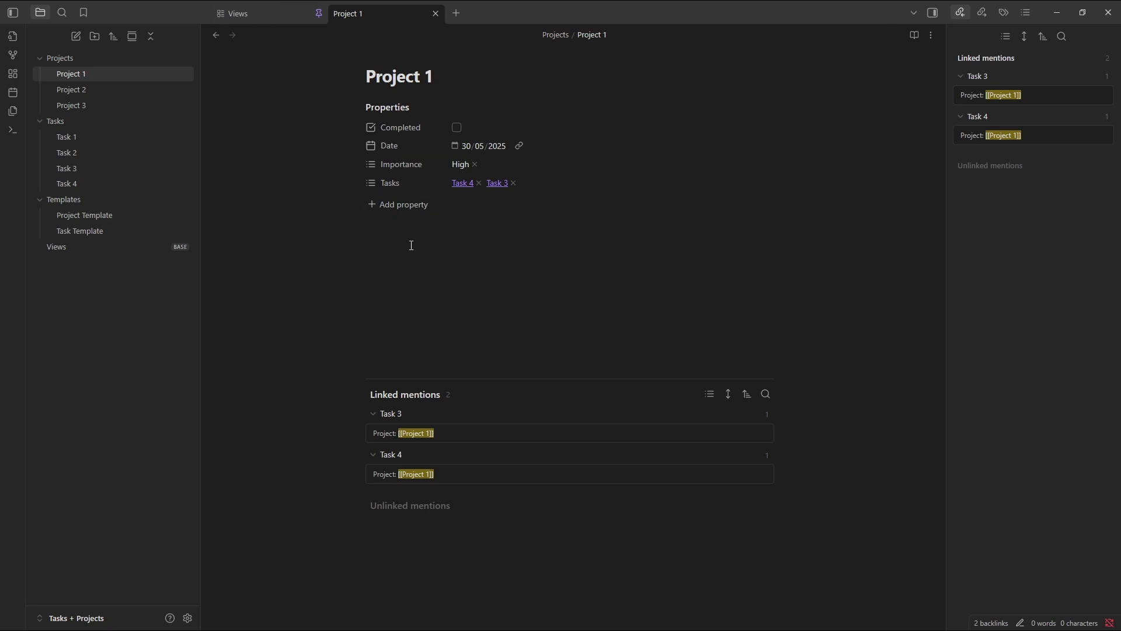
key("ctrl+shift+b")
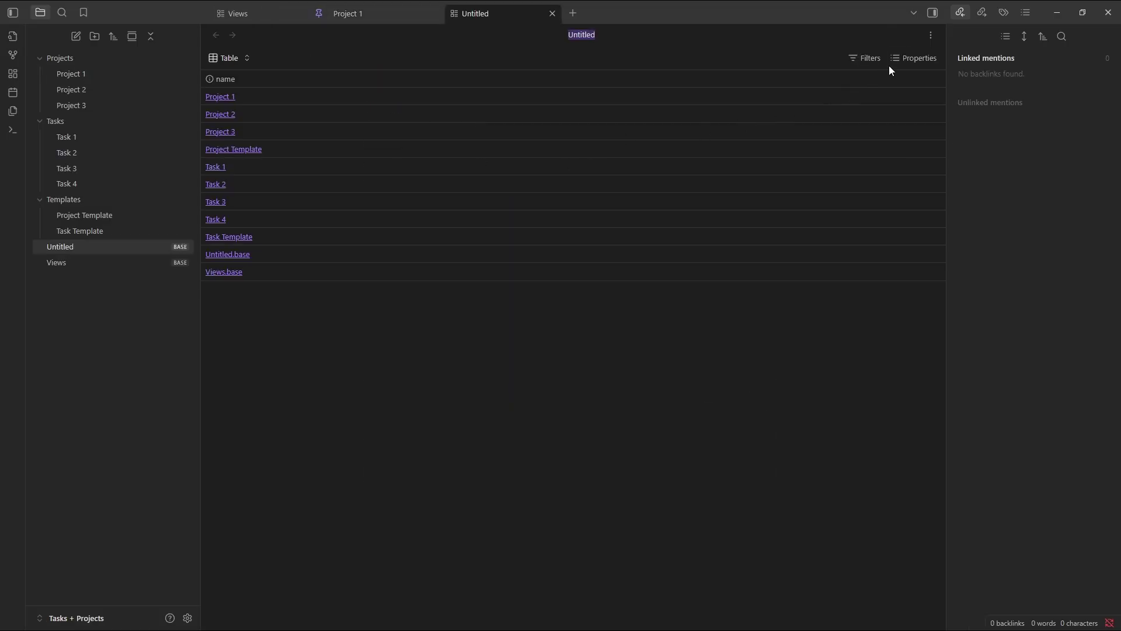
- Add an All views filter: folder contains Tasks
left_click(905, 60)
left_click(864, 57)
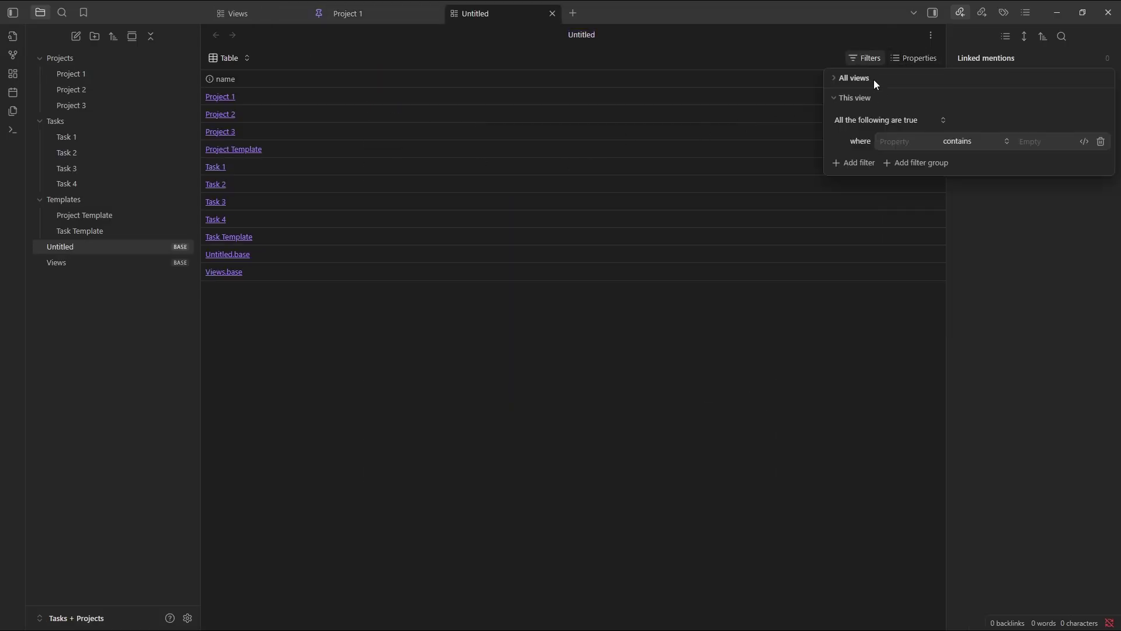
left_click(860, 86)
left_click(902, 122)
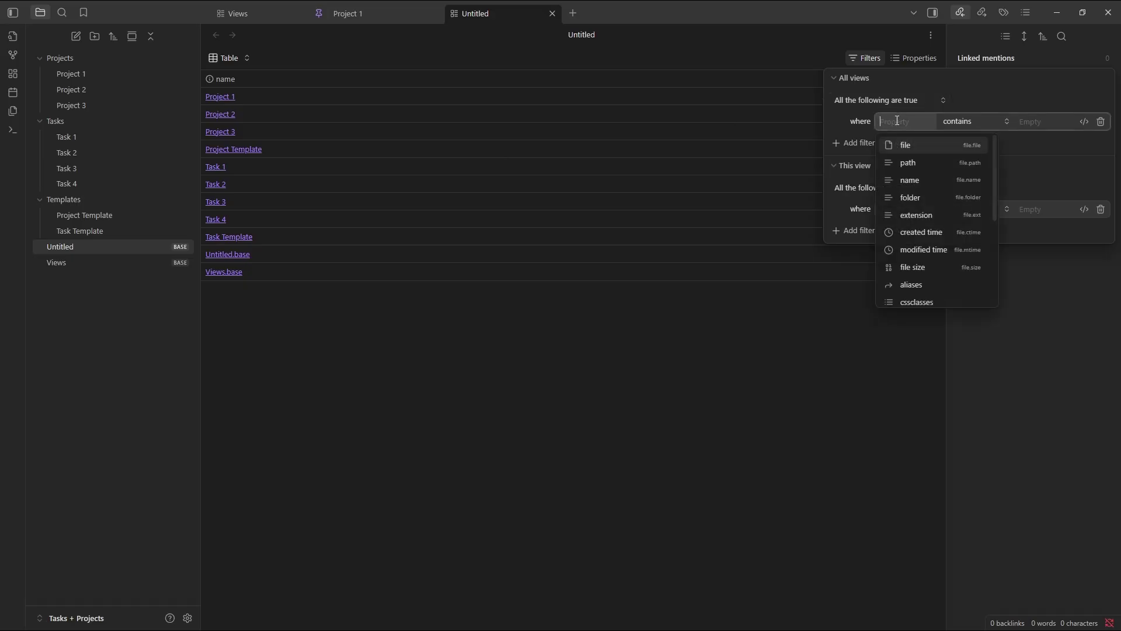
left_click(906, 192)
type("Tasks")
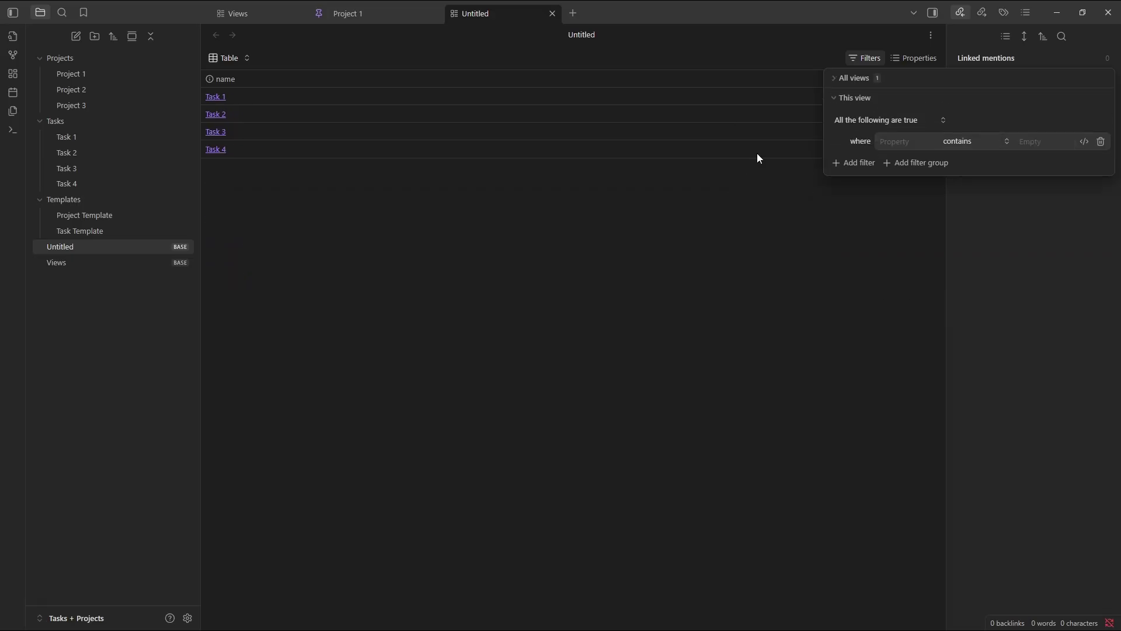
- Add a This view filter: Project contains Project 1
left_click(898, 141)
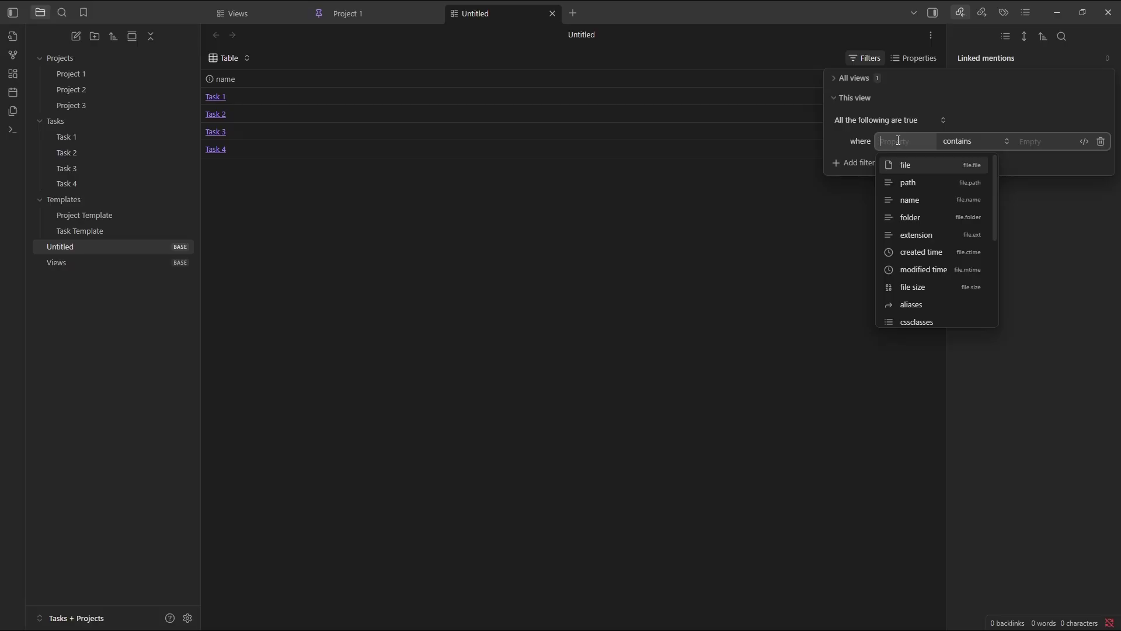
type("Project")
key("Return")
left_click(1029, 142)
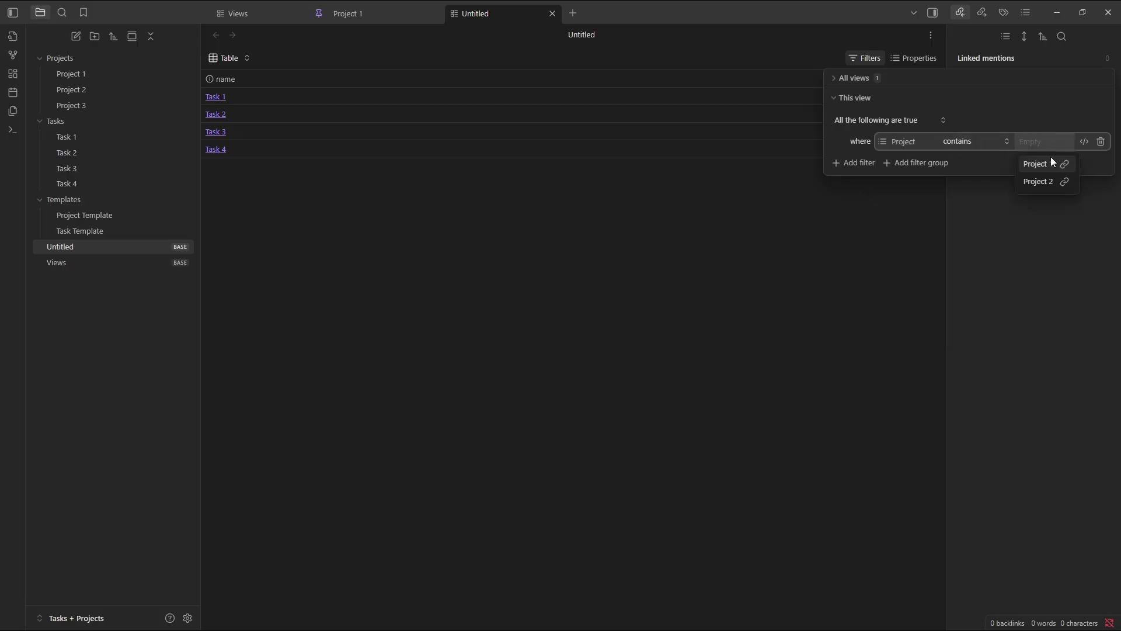
left_click(1039, 164)
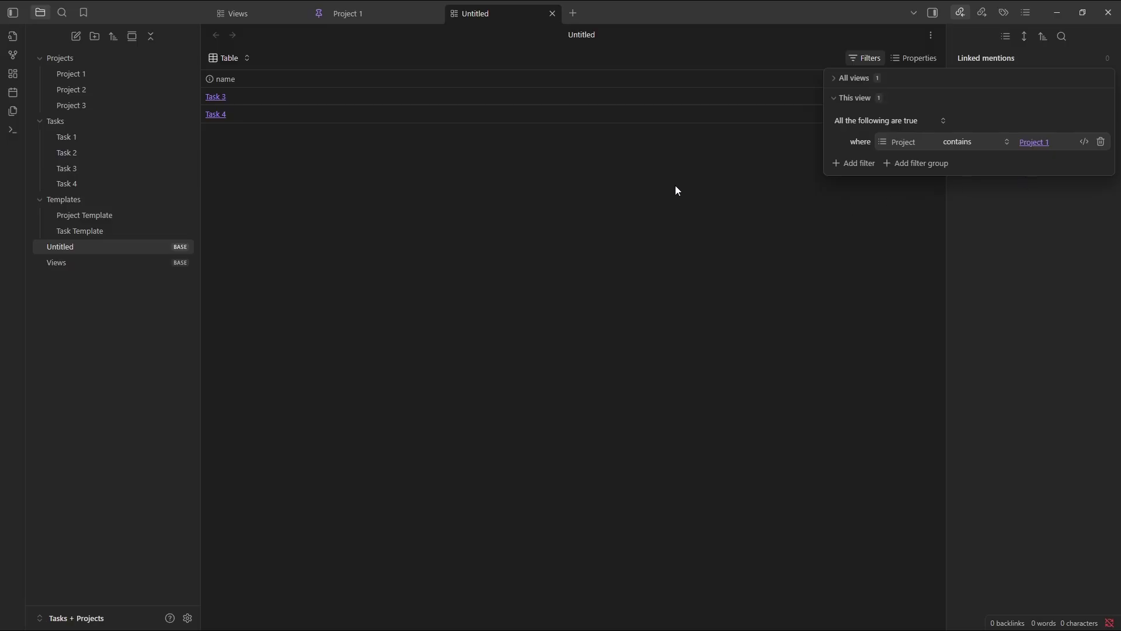
- Show the Completed and Date columns in the table
left_click(915, 58)
left_click(934, 179)
left_click(934, 162)
- Show the Importance column and date Task 3 29/05/2025 and Task 4 28/05/2025
left_click(909, 102)
left_click(232, 112)
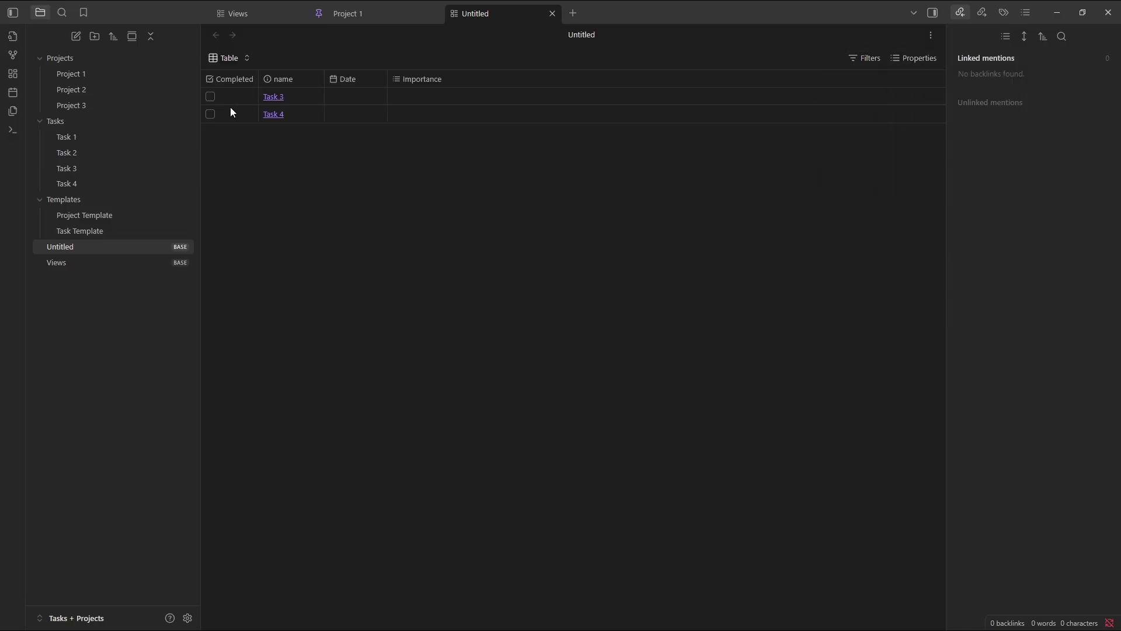
left_click(344, 97)
left_click(334, 96)
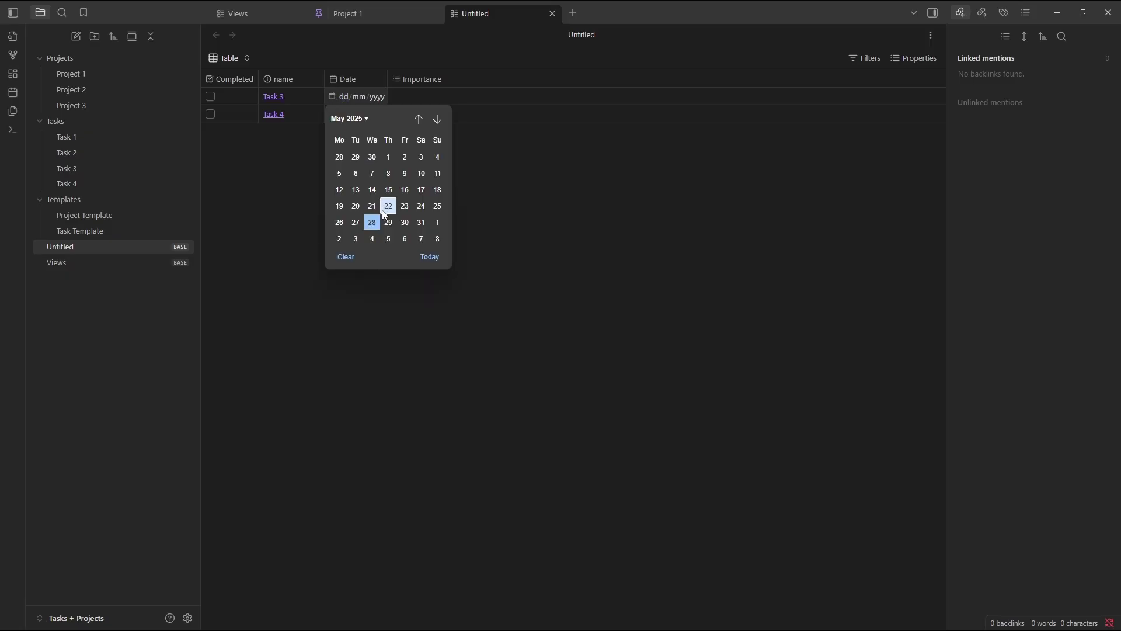
left_click(388, 220)
left_click(334, 113)
left_click(331, 114)
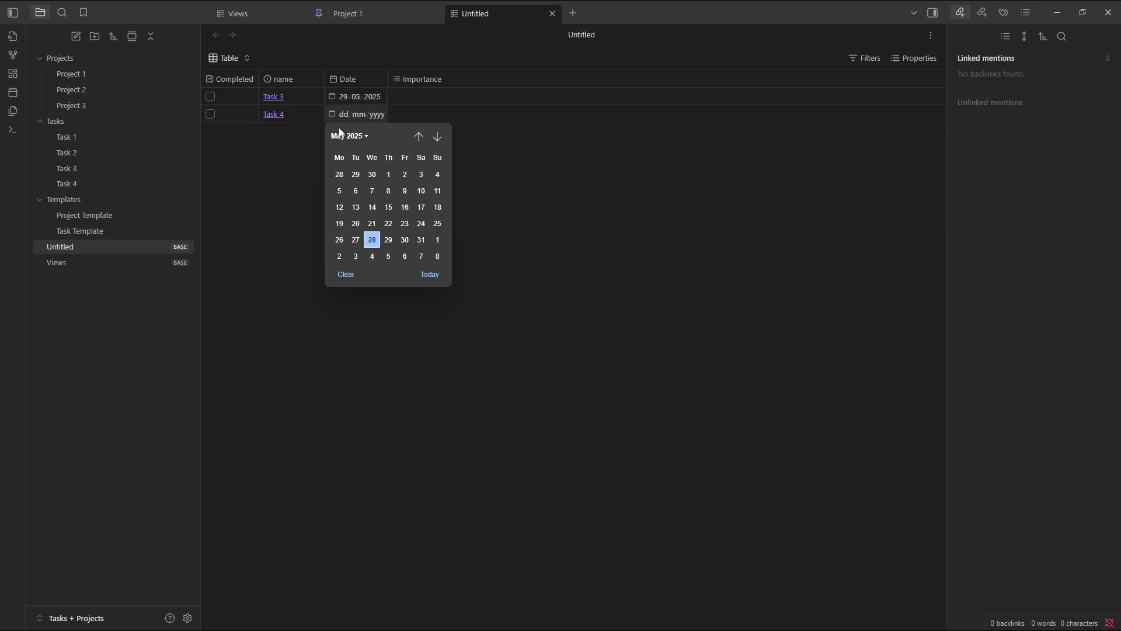
left_click(378, 240)
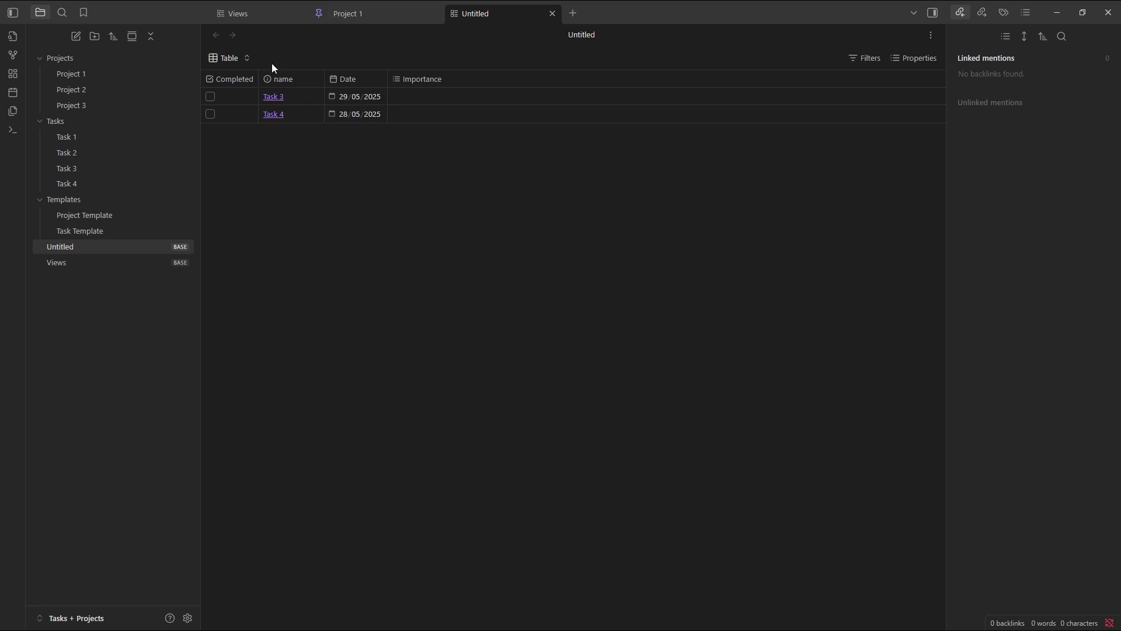
- Rename the table view to Project 1 and retitle the base Project Views
left_click(241, 59)
left_click(322, 102)
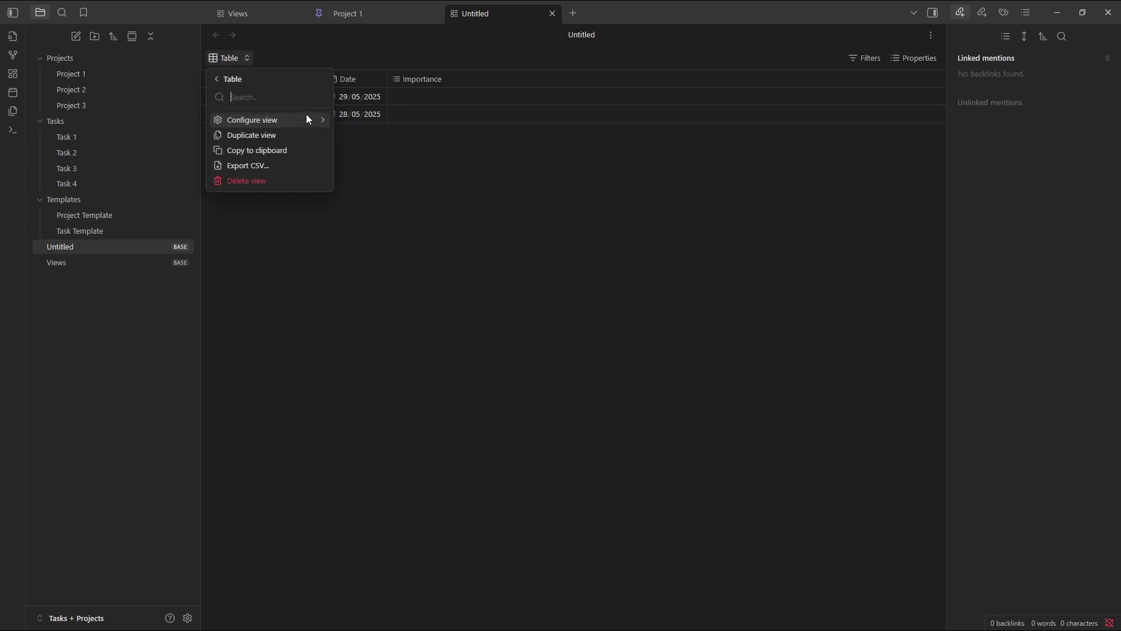
left_click(324, 120)
type("Project 1")
key("Return")
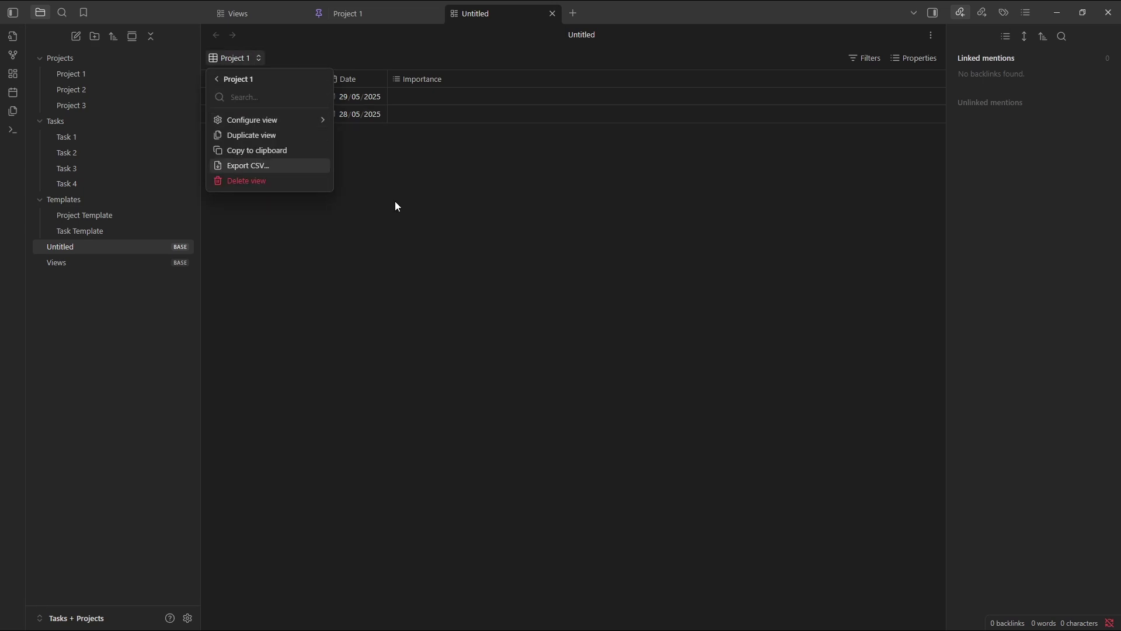
left_click(414, 127)
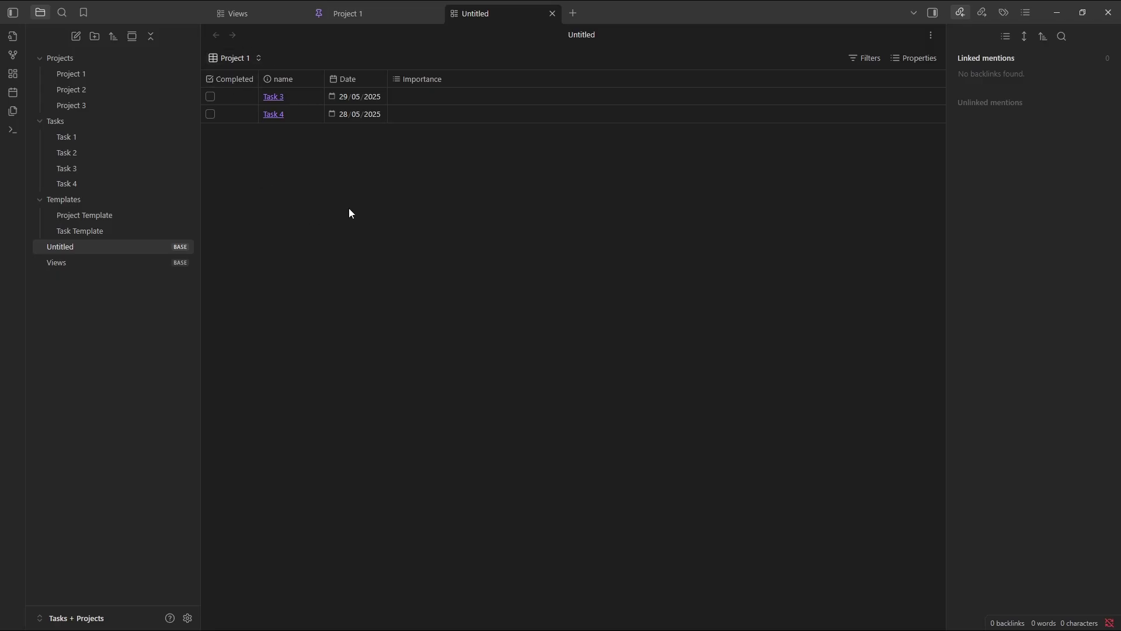
type("Project Views")
key("Return")
- Close the Untitled tab and embed ![[Project Views.base]] in Project 1's body
middle_click(495, 15)
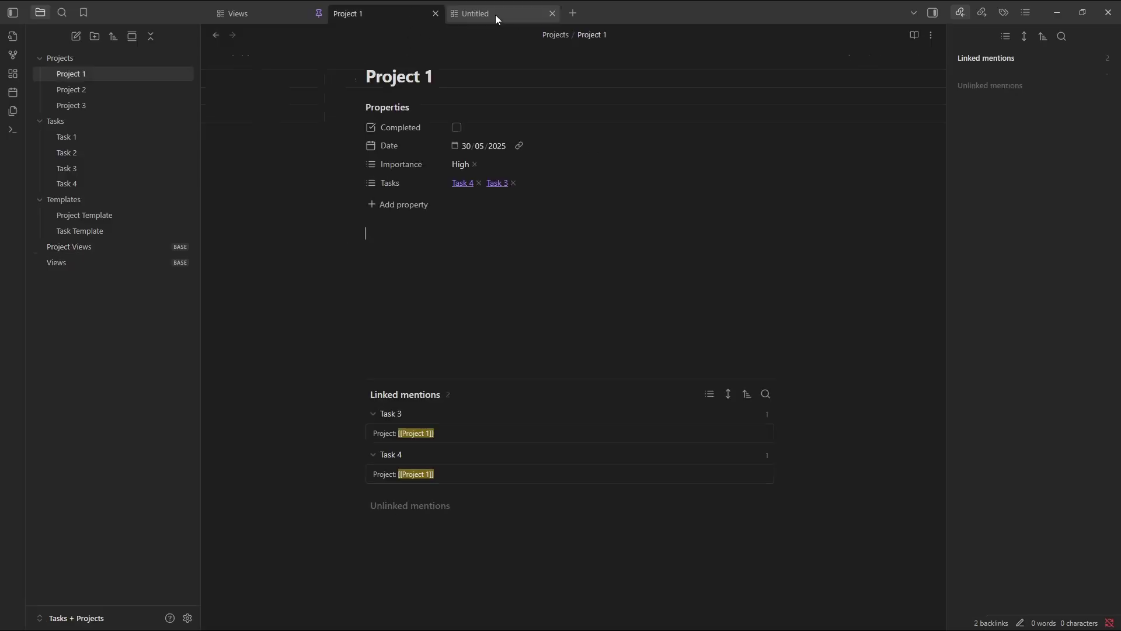
left_click(401, 234)
type("[[")
key("Return")
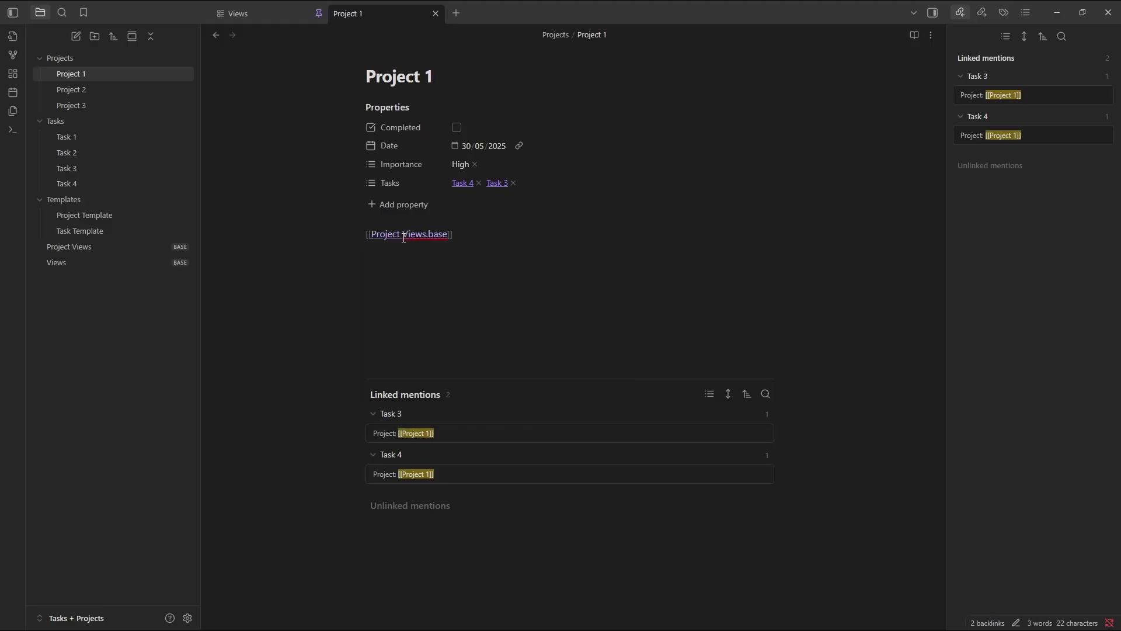
left_click(350, 238)
type("!")
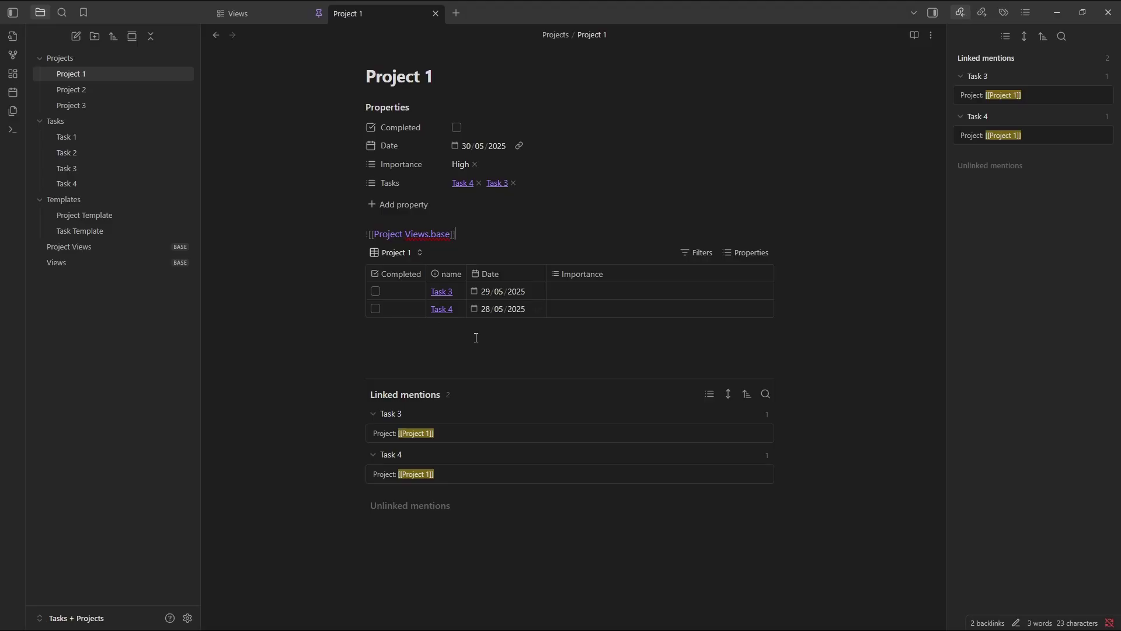
key("Return")
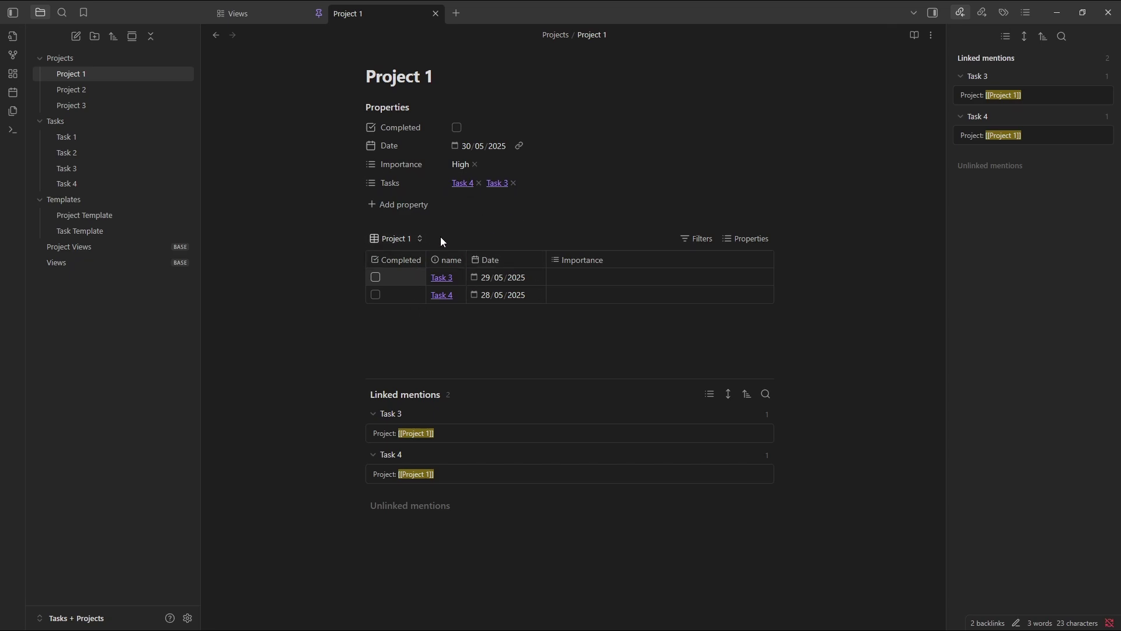
- Check the embedded table's list of views, then close it
left_click(411, 239)
left_click(412, 238)
left_click(413, 237)
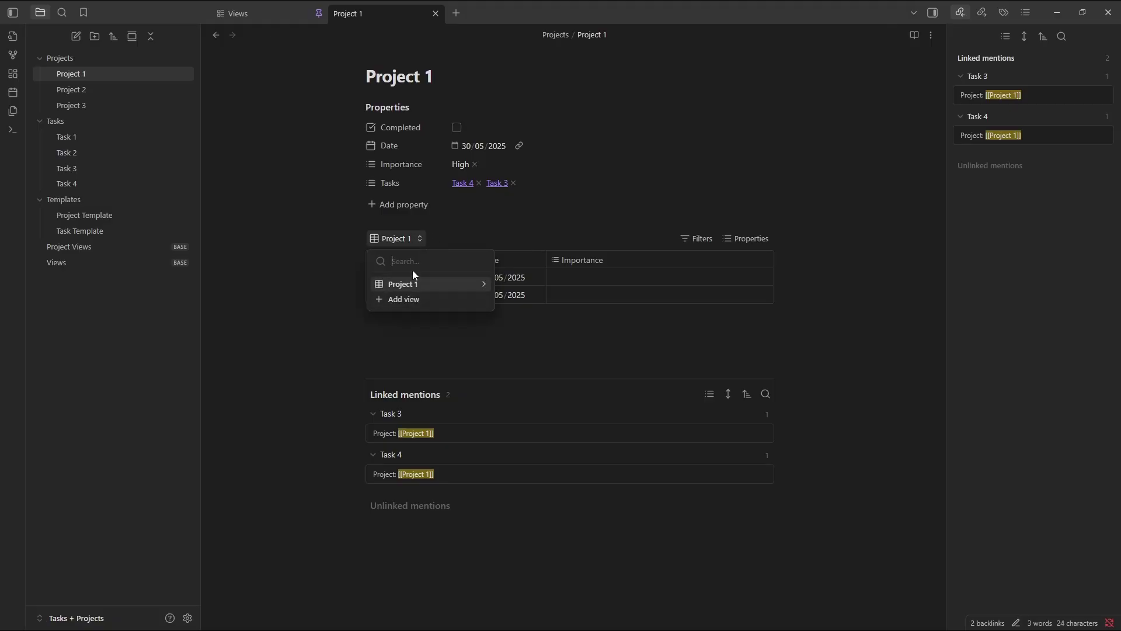
left_click(442, 353)
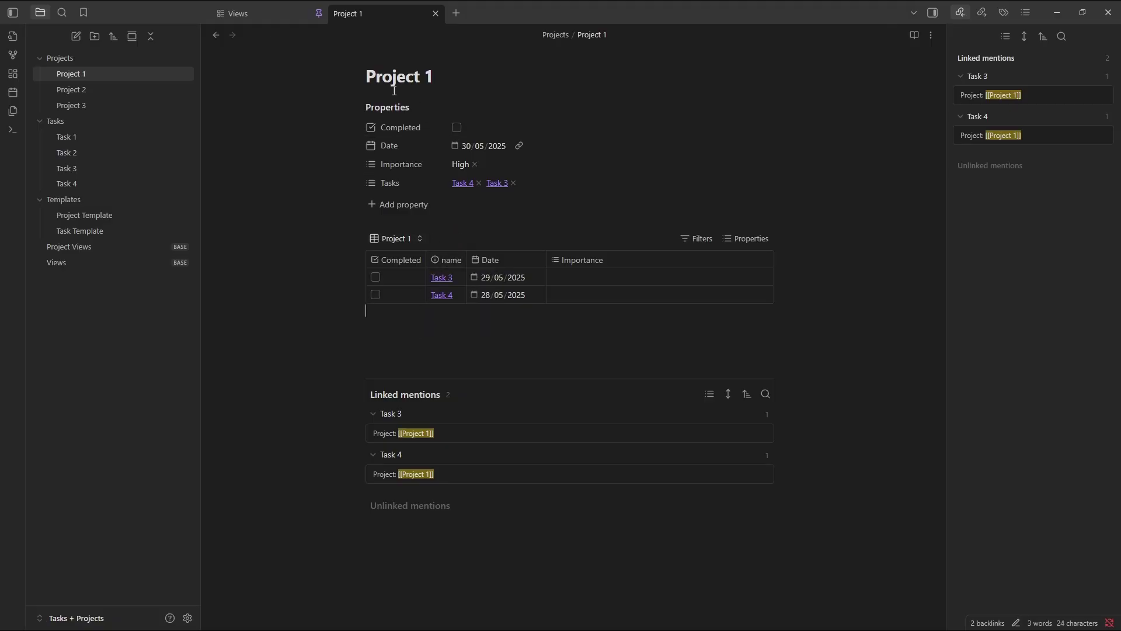
- Tick Task 3's Completed box in the embed and confirm it in the Views base's Tasks view
left_click(377, 277)
left_click(253, 14)
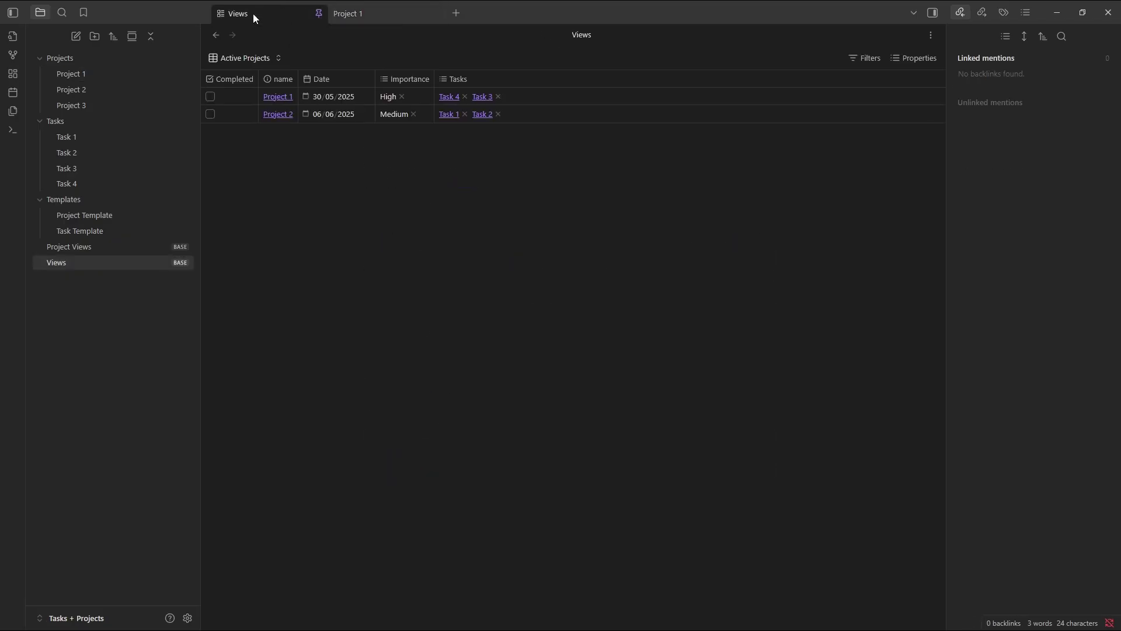
left_click(250, 60)
left_click(250, 121)
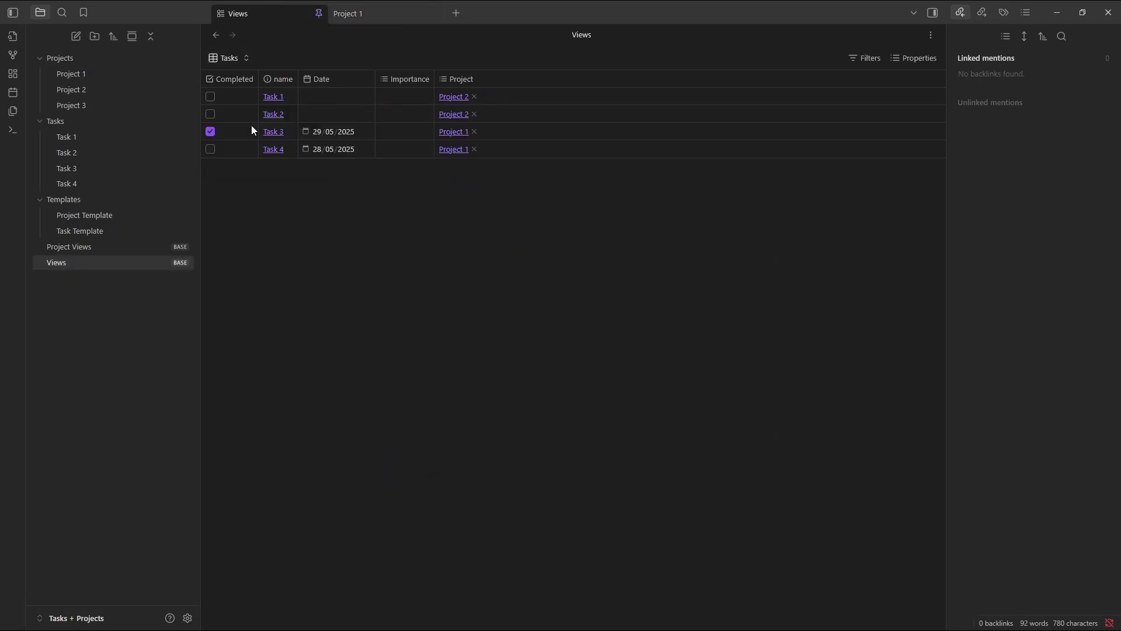
left_click(356, 18)
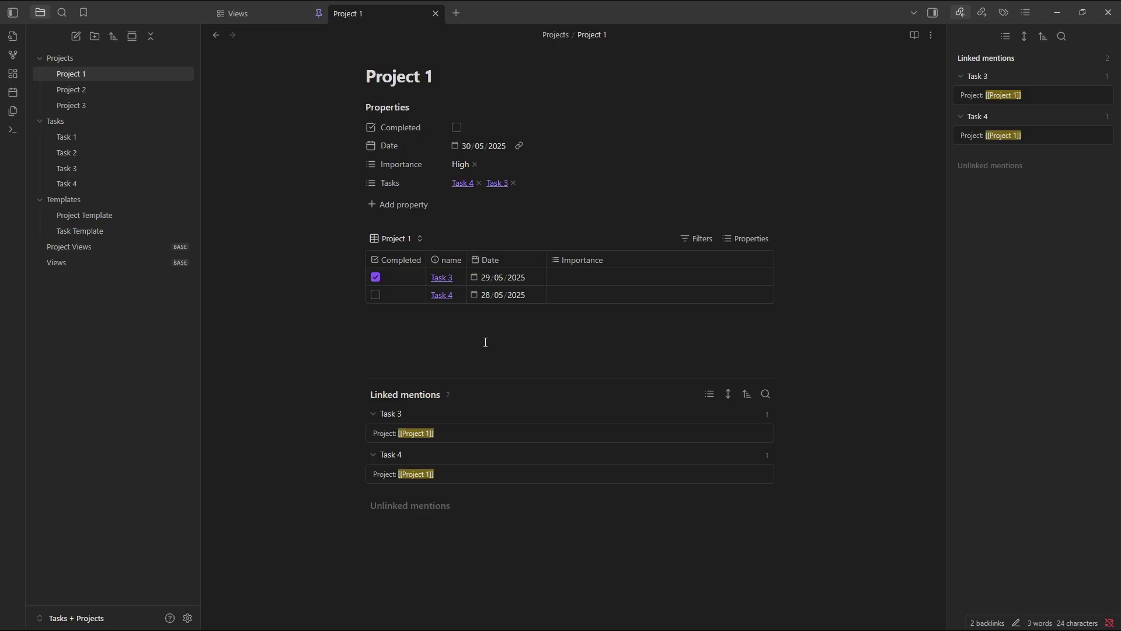
left_click(460, 326)
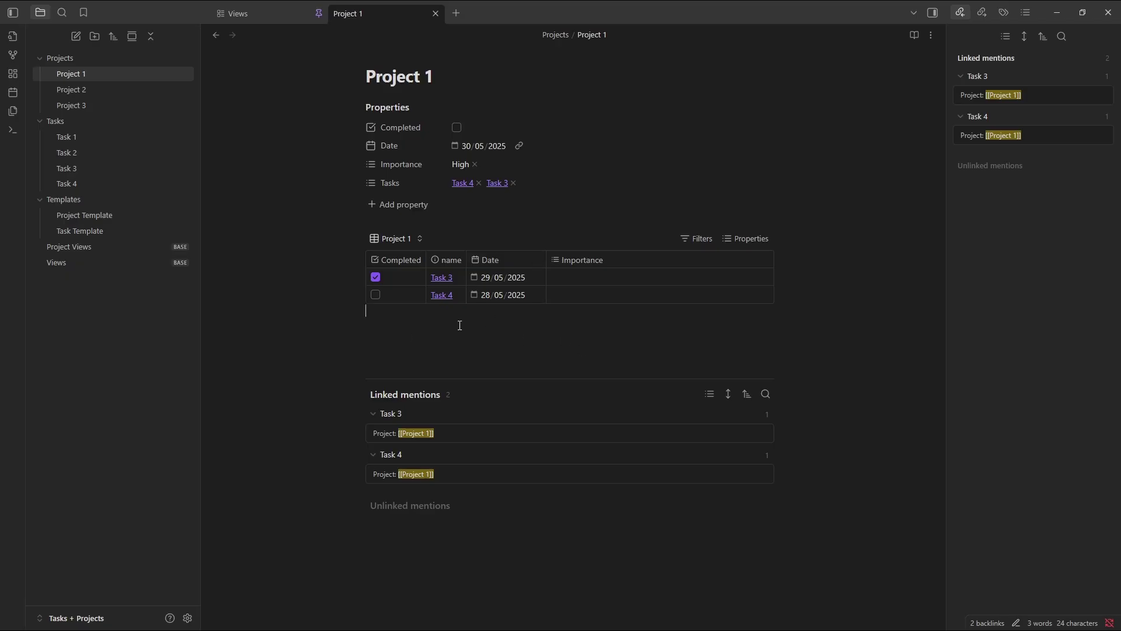